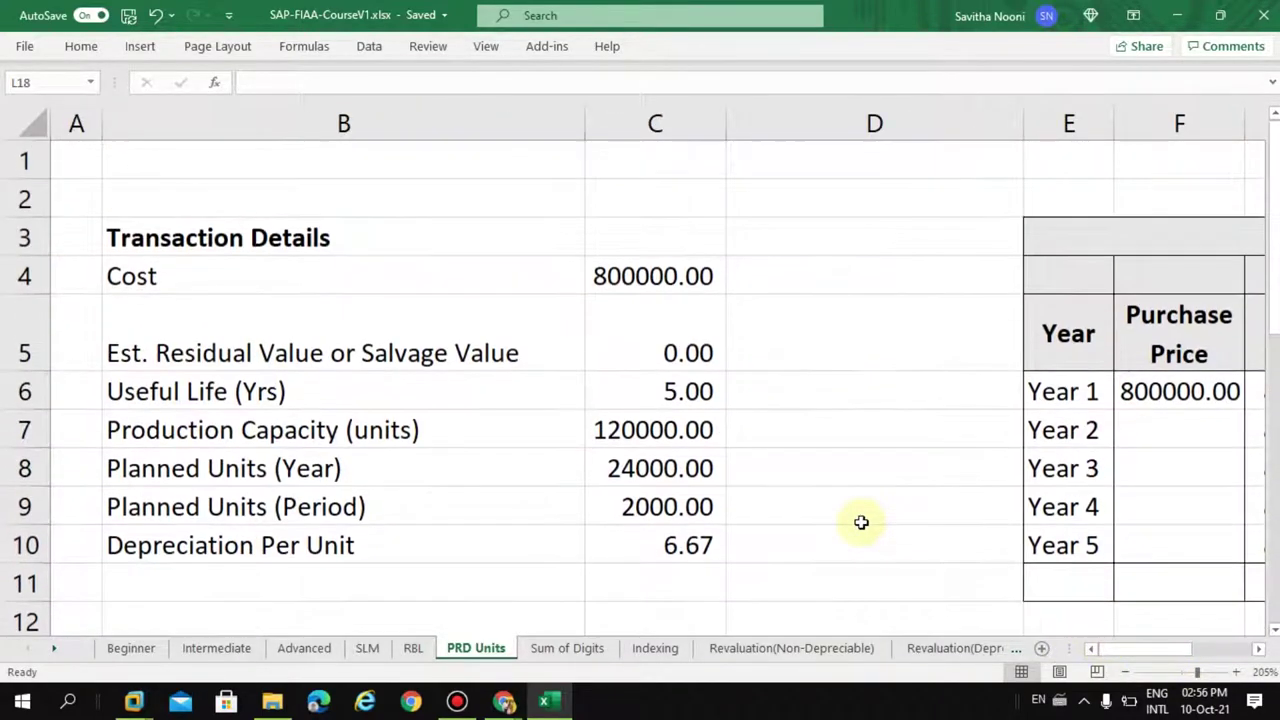
Rename the Cost label in B4 to 'Cost of Machinery'
{"action": "left_click", "coordinate": [752, 401]}
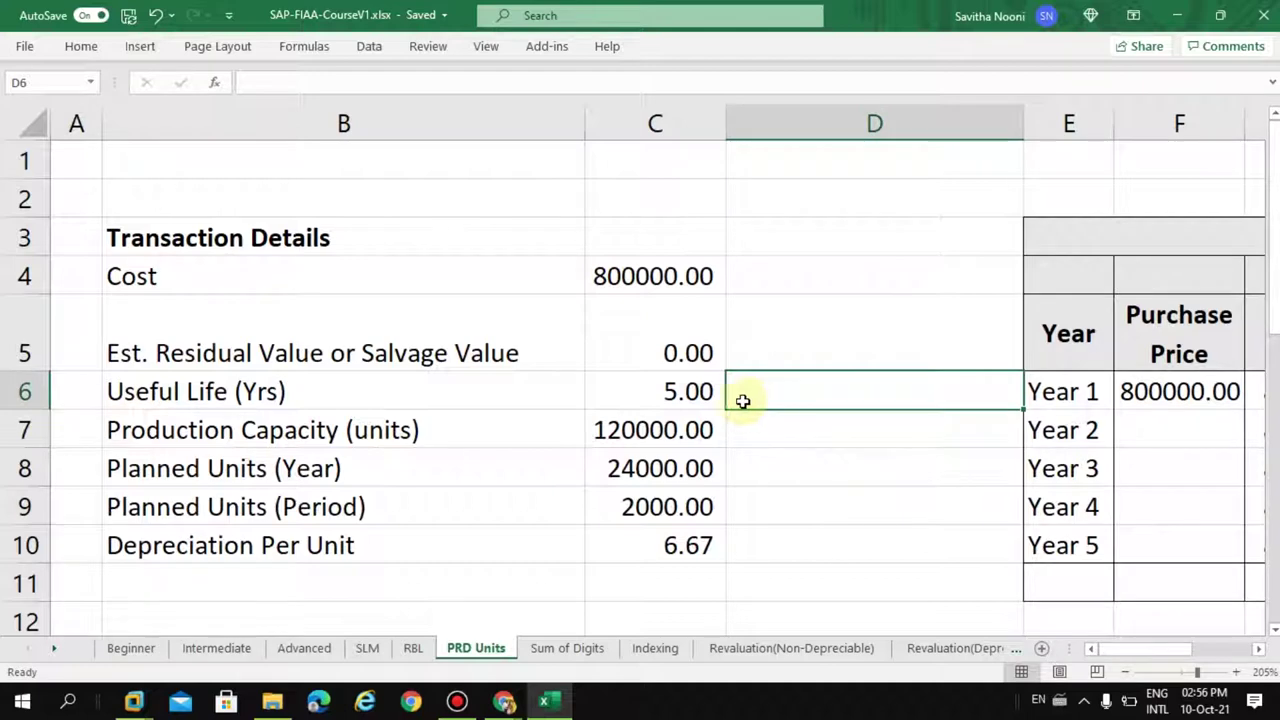
{"action": "left_click", "coordinate": [387, 275]}
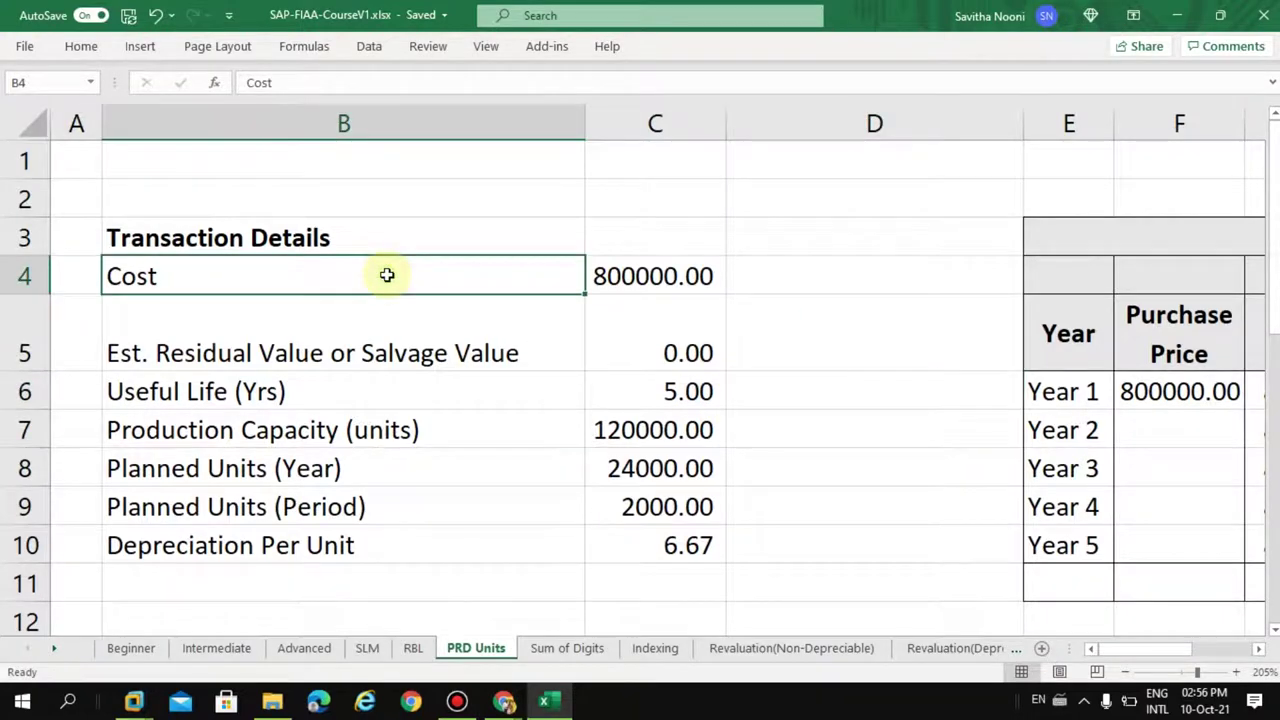
{"action": "left_click", "coordinate": [606, 287]}
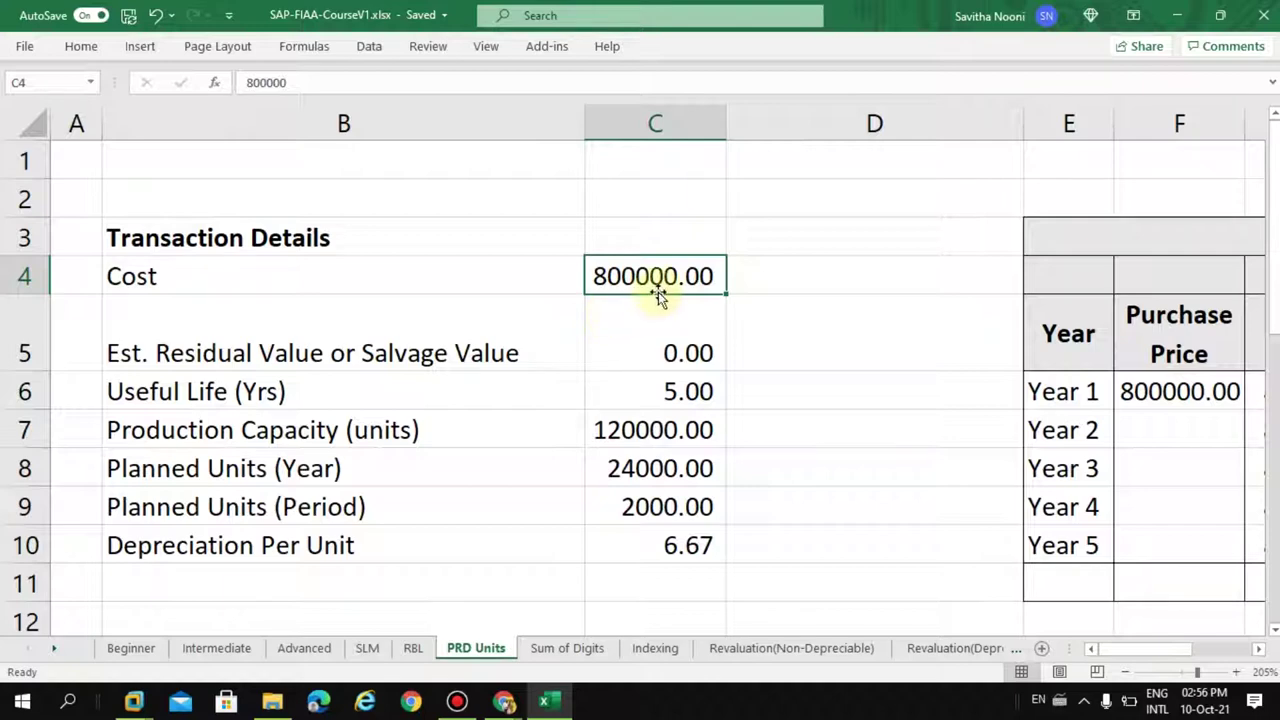
{"action": "left_click", "coordinate": [290, 279]}
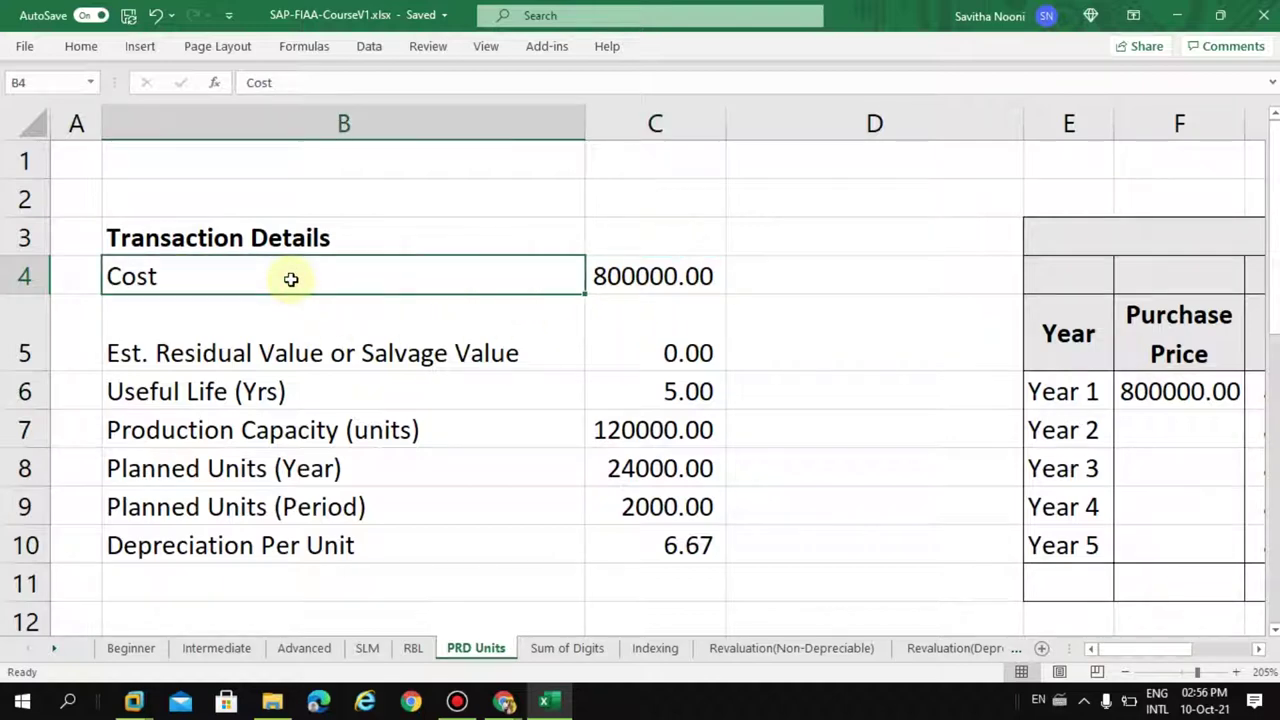
{"action": "double_click", "coordinate": [250, 273]}
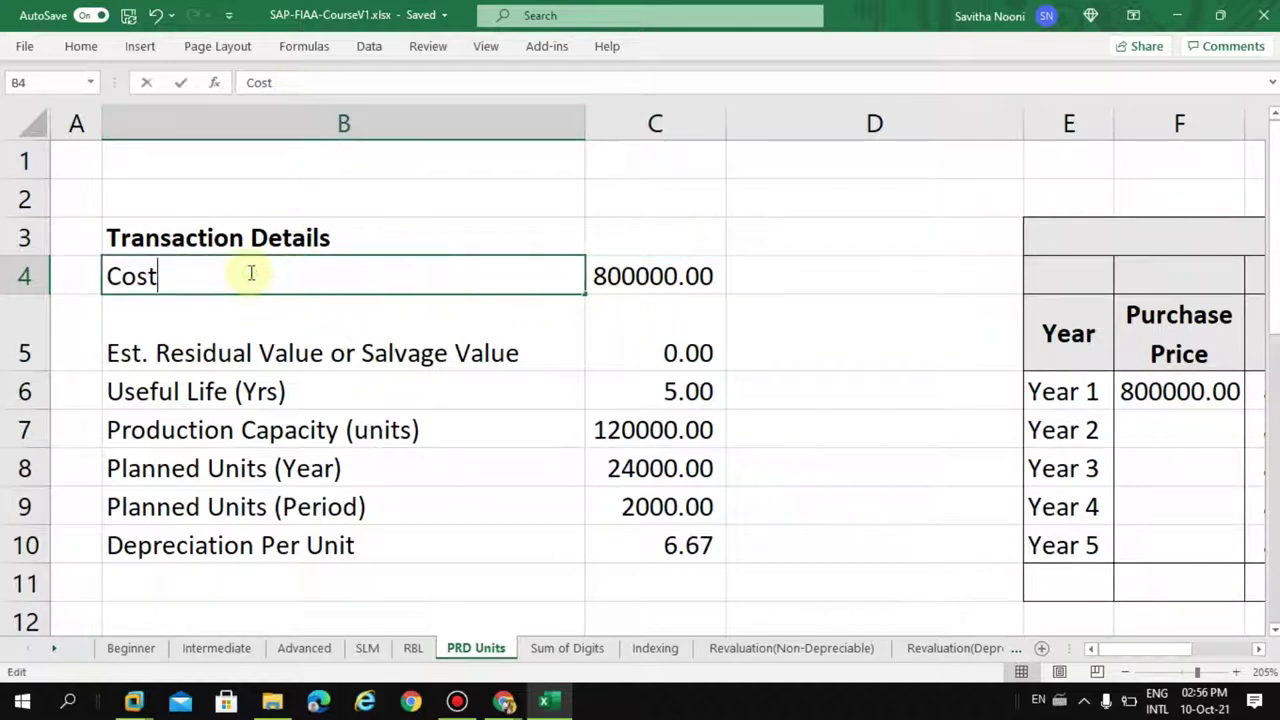
{"action": "type", "text": "of Ma"}
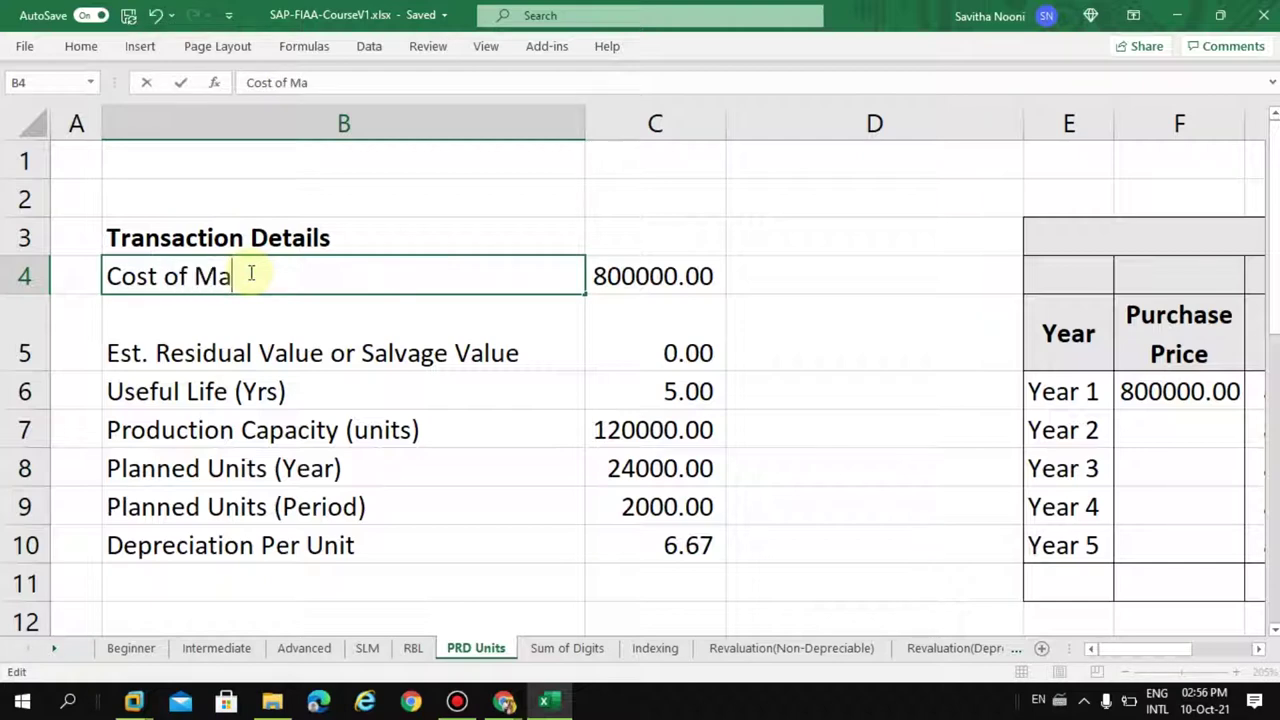
{"action": "type", "text": "chine"}
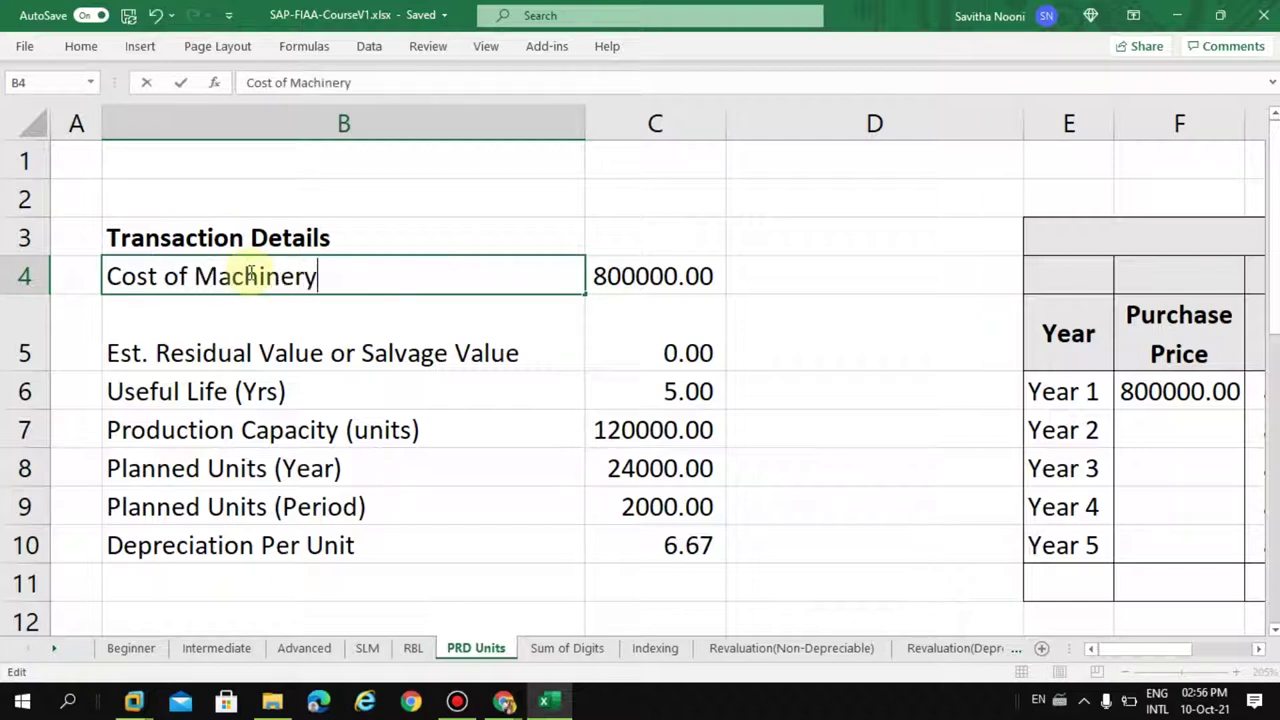
{"action": "type", "text": "ry"}
{"action": "key", "text": "Return"}
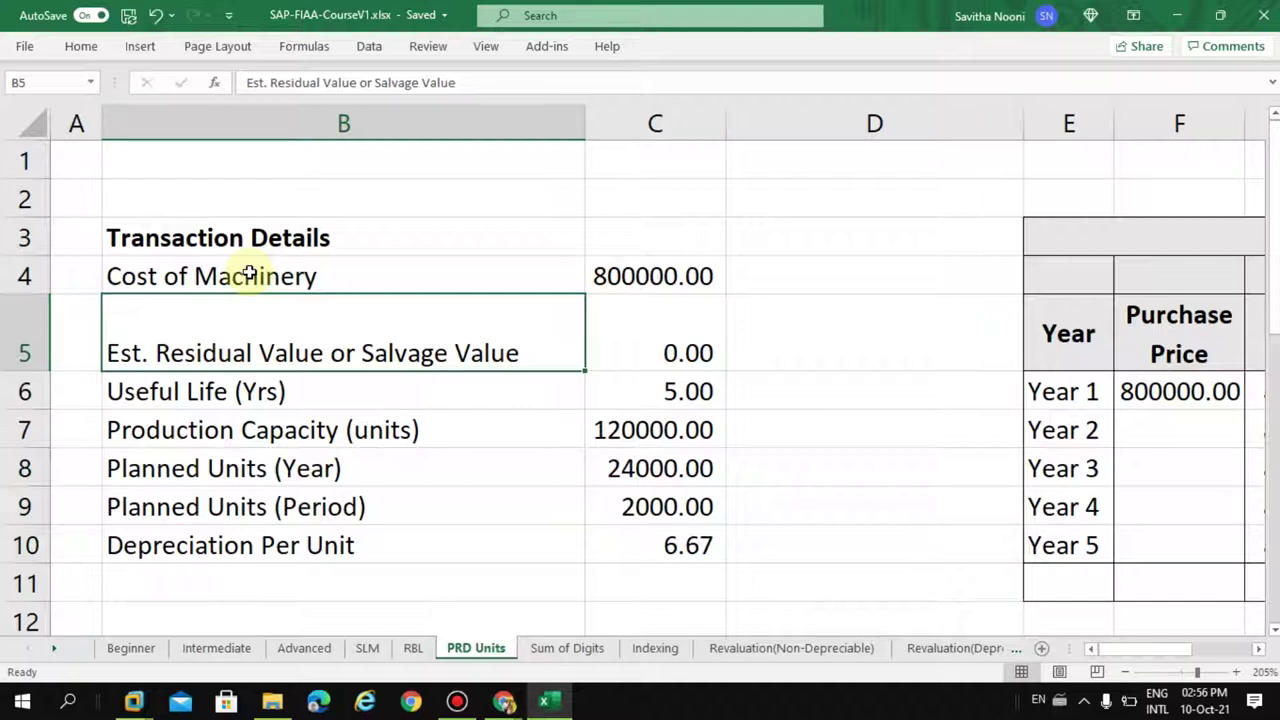
Review the residual value of 0 and the useful life of 5 years
{"action": "left_click", "coordinate": [414, 277]}
{"action": "left_click", "coordinate": [606, 314]}
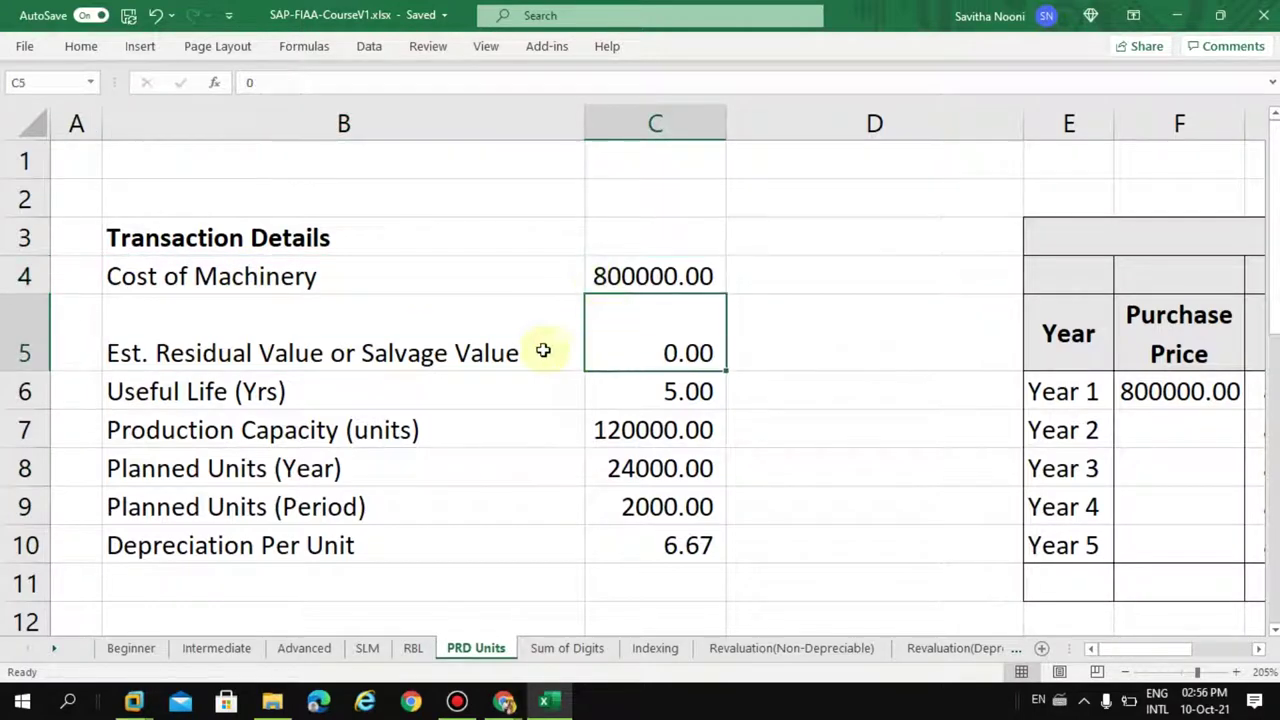
{"action": "left_click", "coordinate": [643, 386]}
{"action": "left_click", "coordinate": [535, 353]}
{"action": "left_click", "coordinate": [658, 350]}
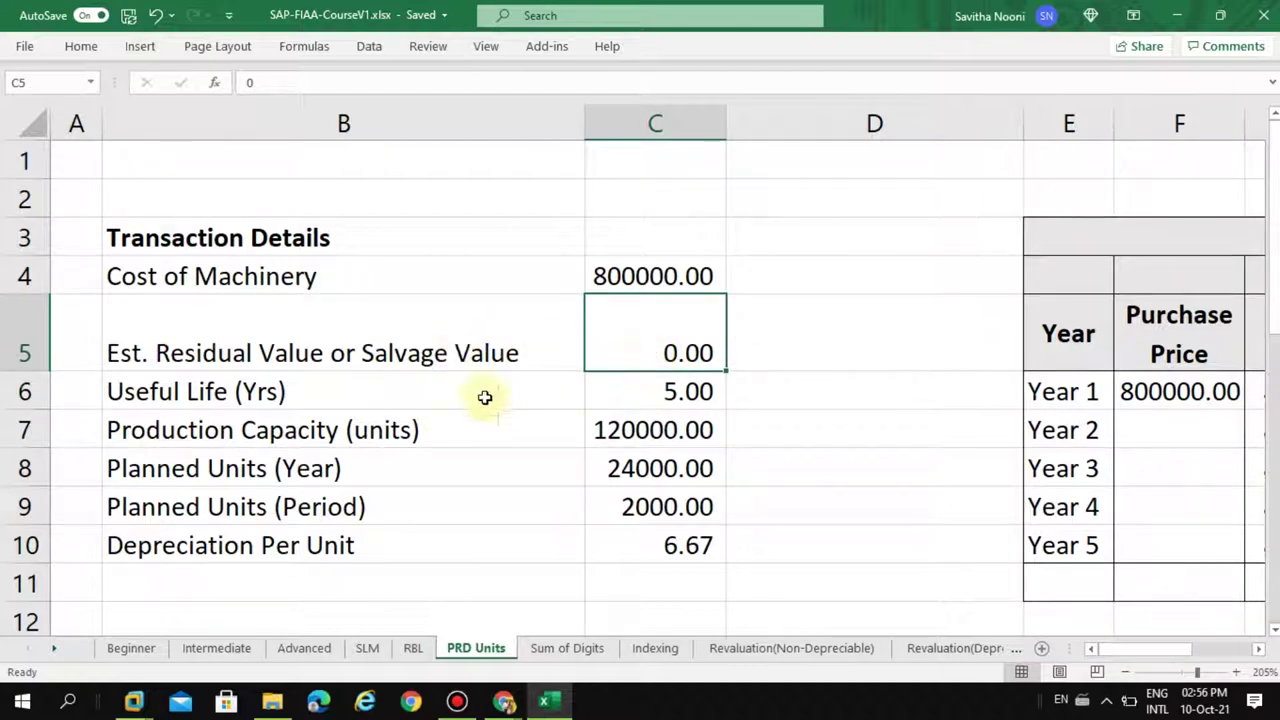
{"action": "left_click", "coordinate": [337, 393]}
{"action": "left_click", "coordinate": [631, 389]}
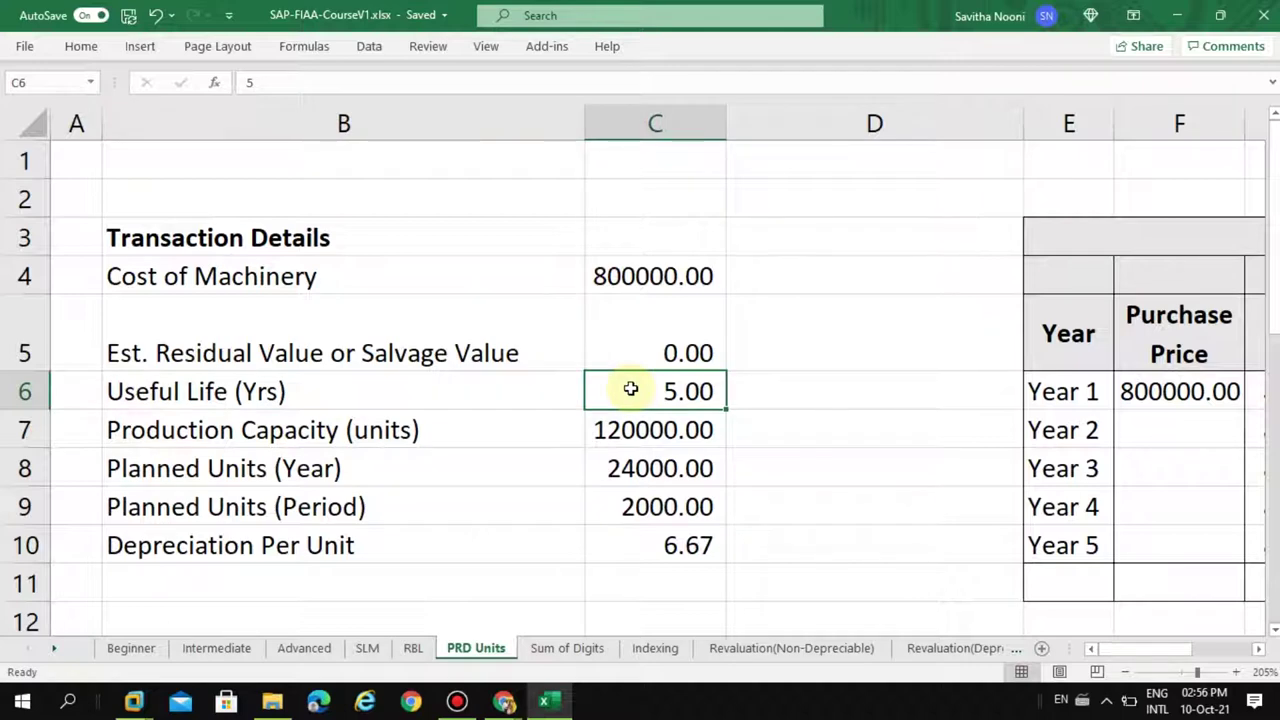
Review the 120000 production capacity and the planned units formula =C7/C6
{"action": "left_click", "coordinate": [577, 455]}
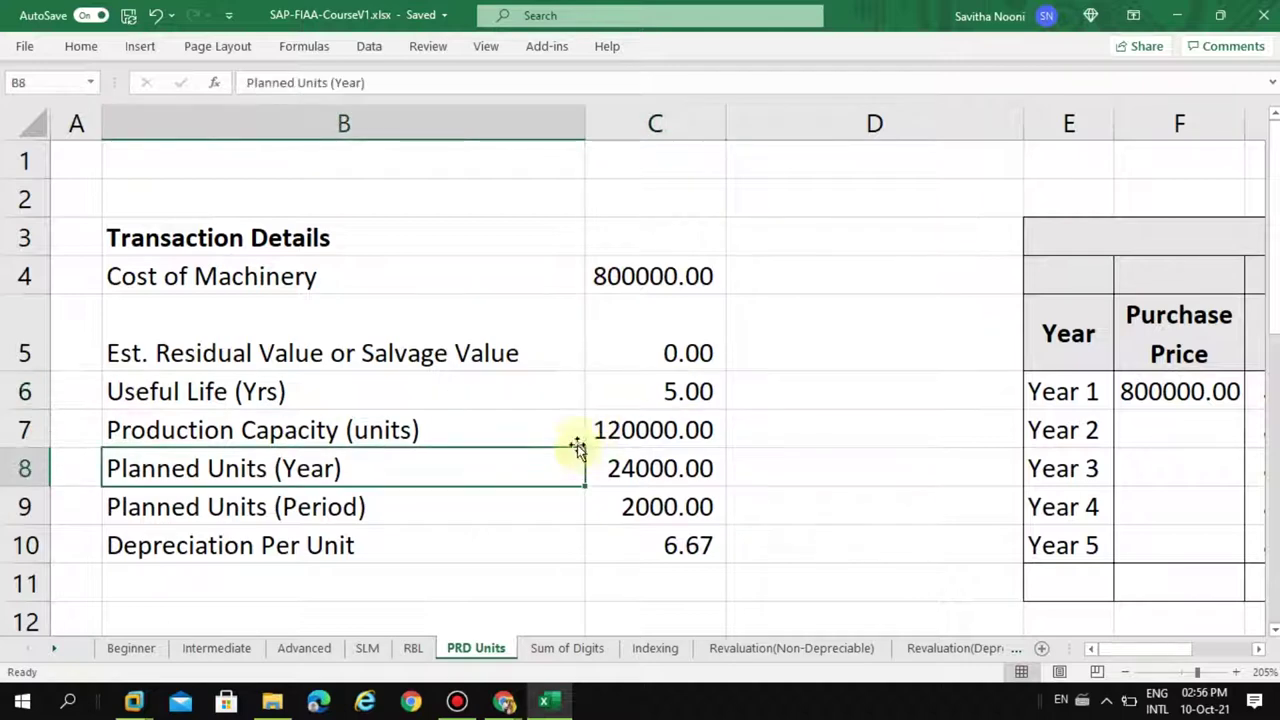
{"action": "left_click", "coordinate": [672, 393]}
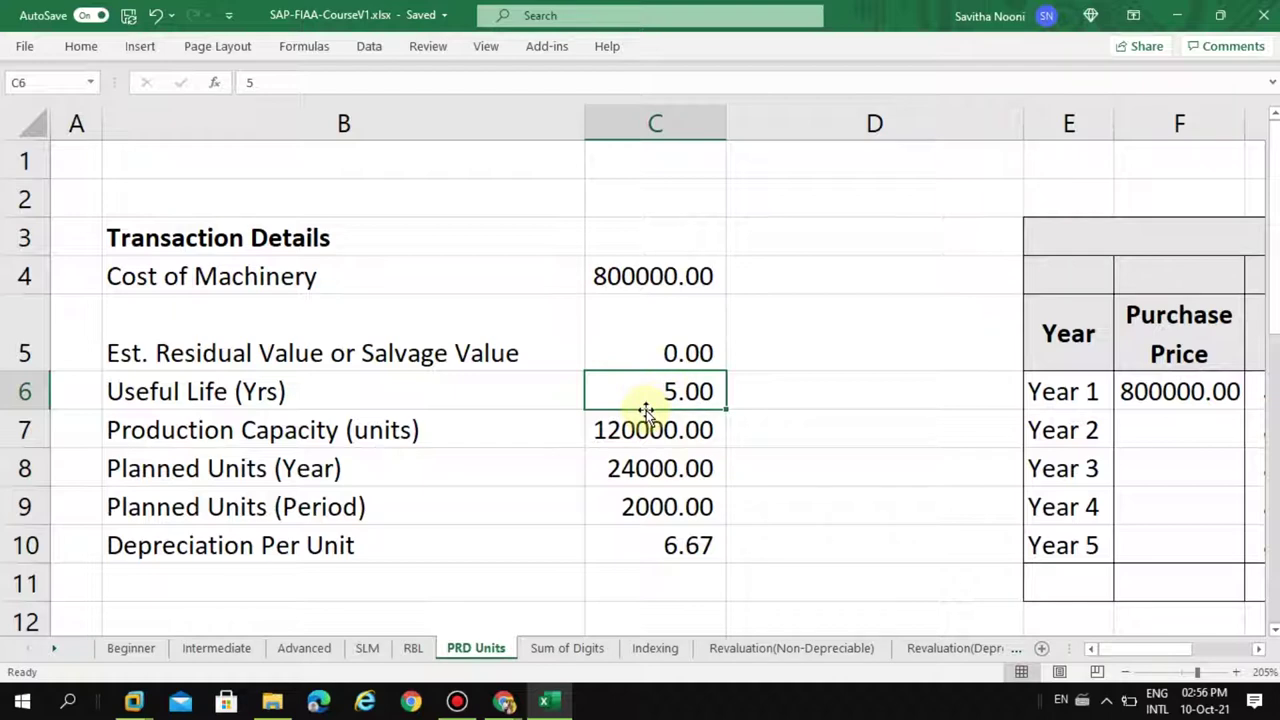
{"action": "left_click", "coordinate": [520, 462]}
{"action": "left_click", "coordinate": [425, 430]}
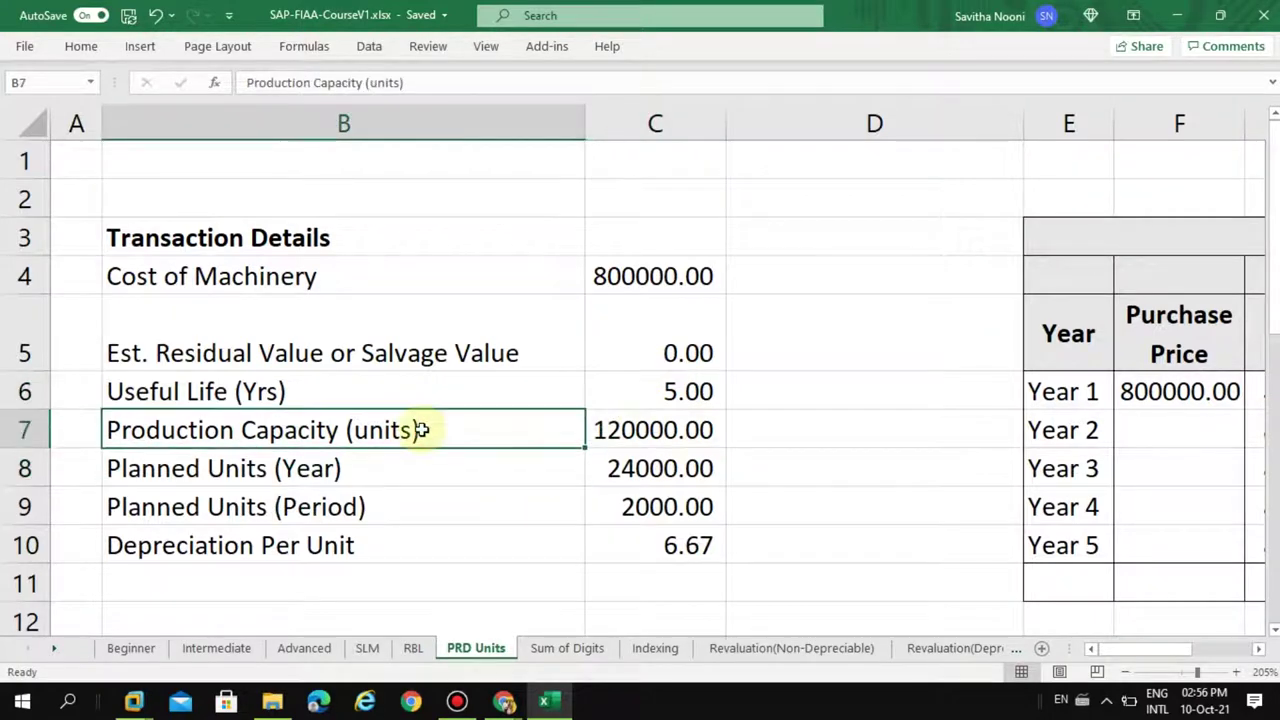
{"action": "left_click", "coordinate": [667, 433]}
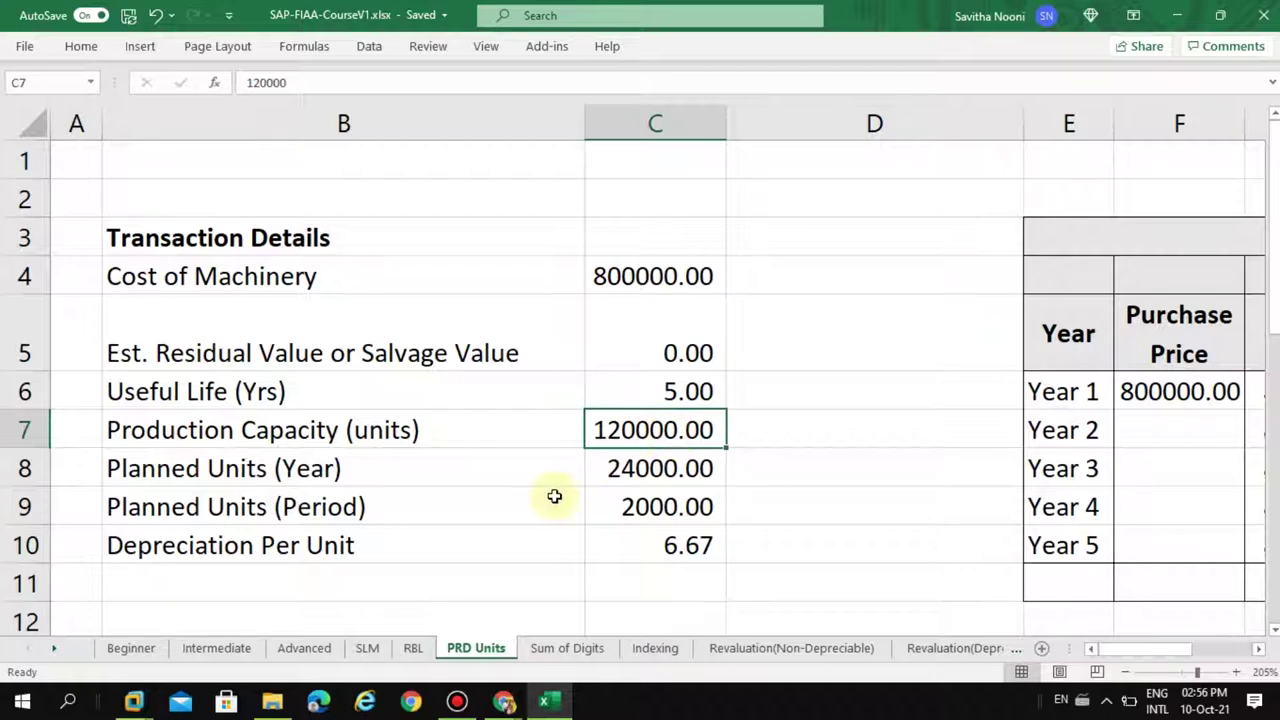
{"action": "left_click", "coordinate": [345, 468]}
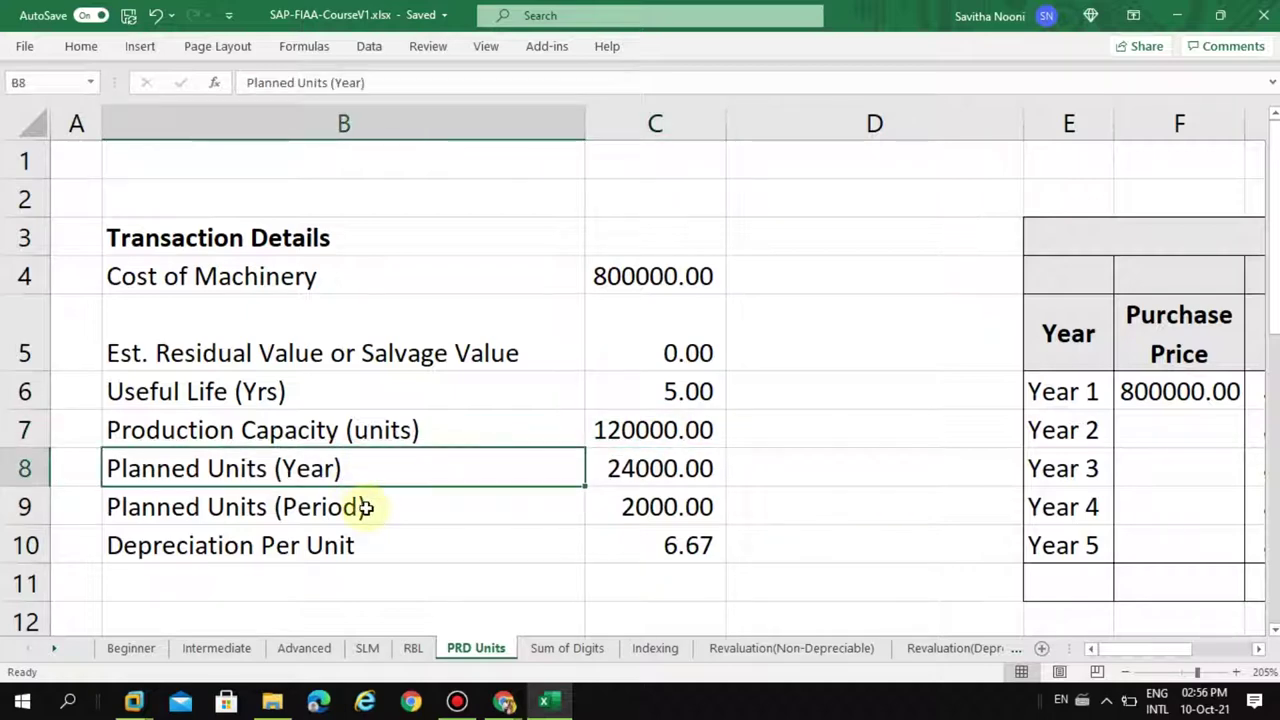
{"action": "left_click", "coordinate": [622, 470]}
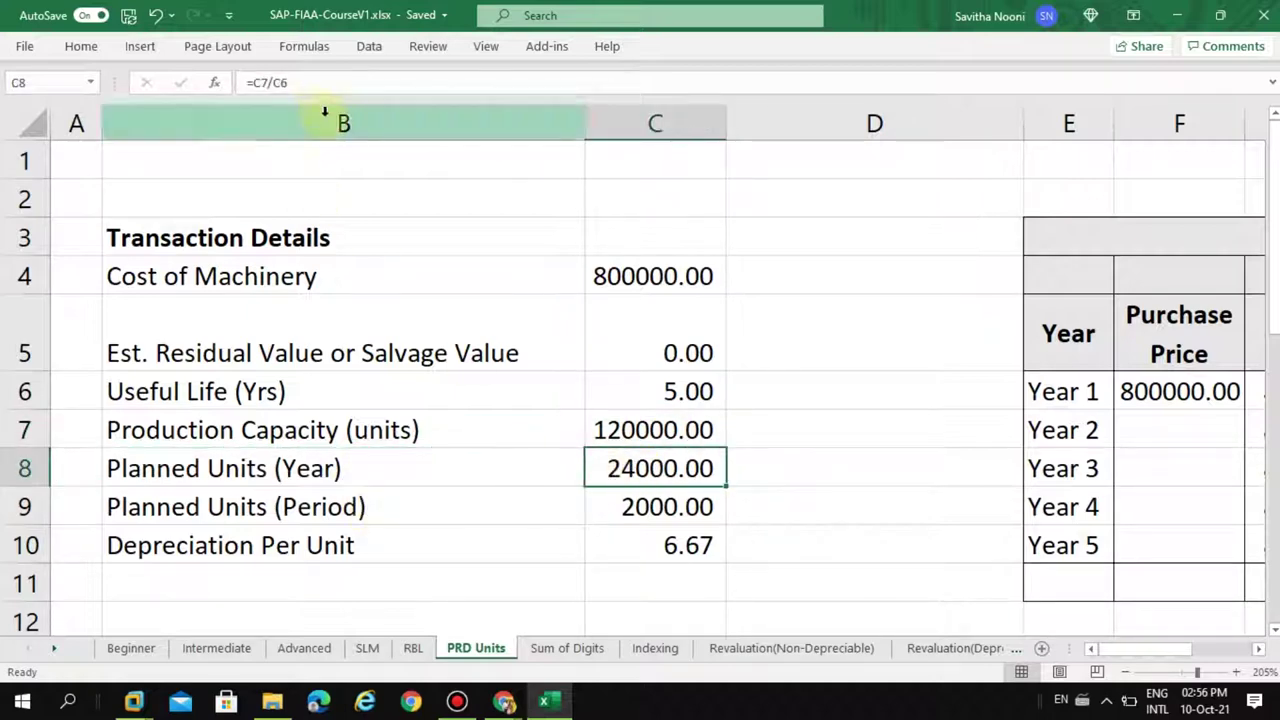
{"action": "left_click", "coordinate": [320, 86]}
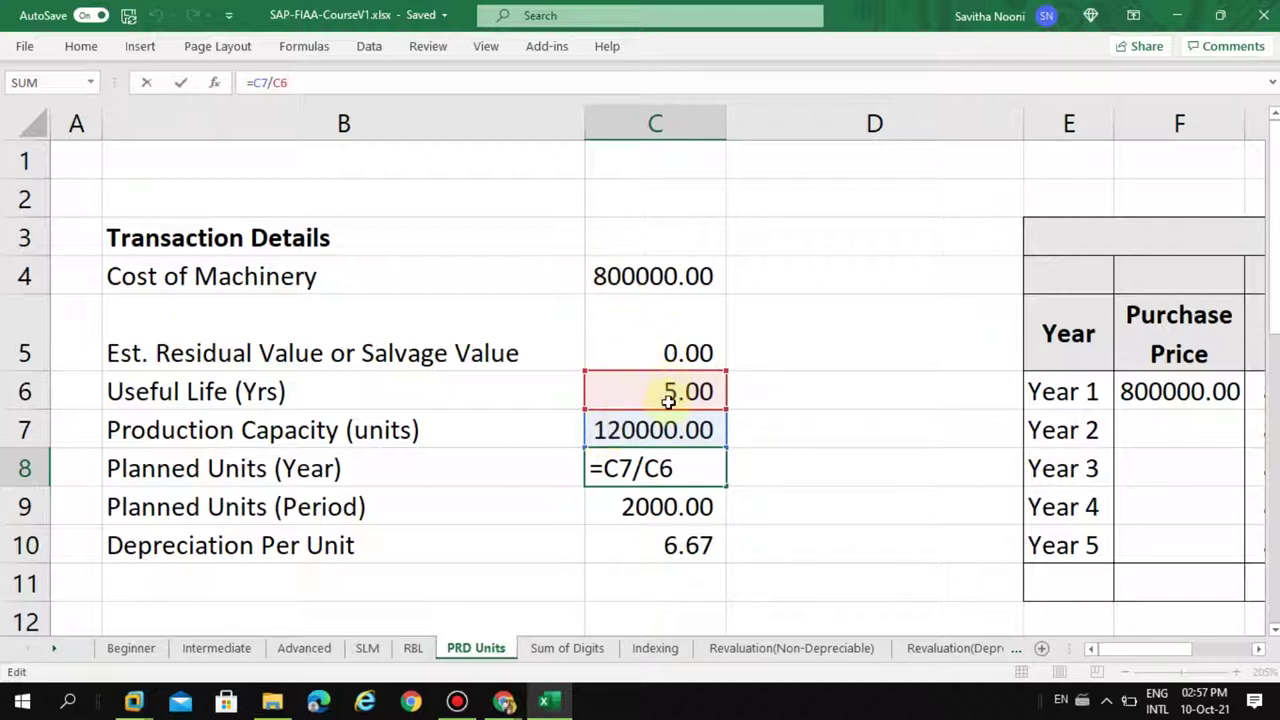
{"action": "left_click", "coordinate": [823, 494]}
{"action": "left_click", "coordinate": [710, 471]}
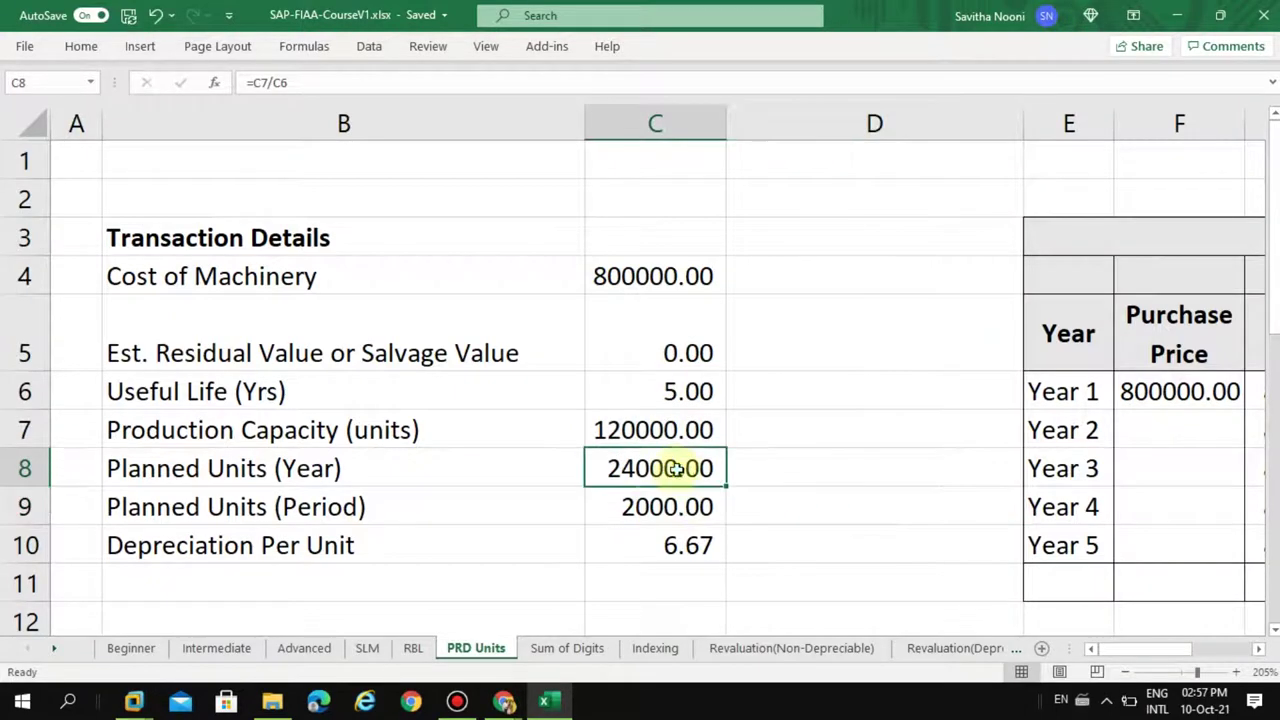
{"action": "left_click", "coordinate": [251, 466]}
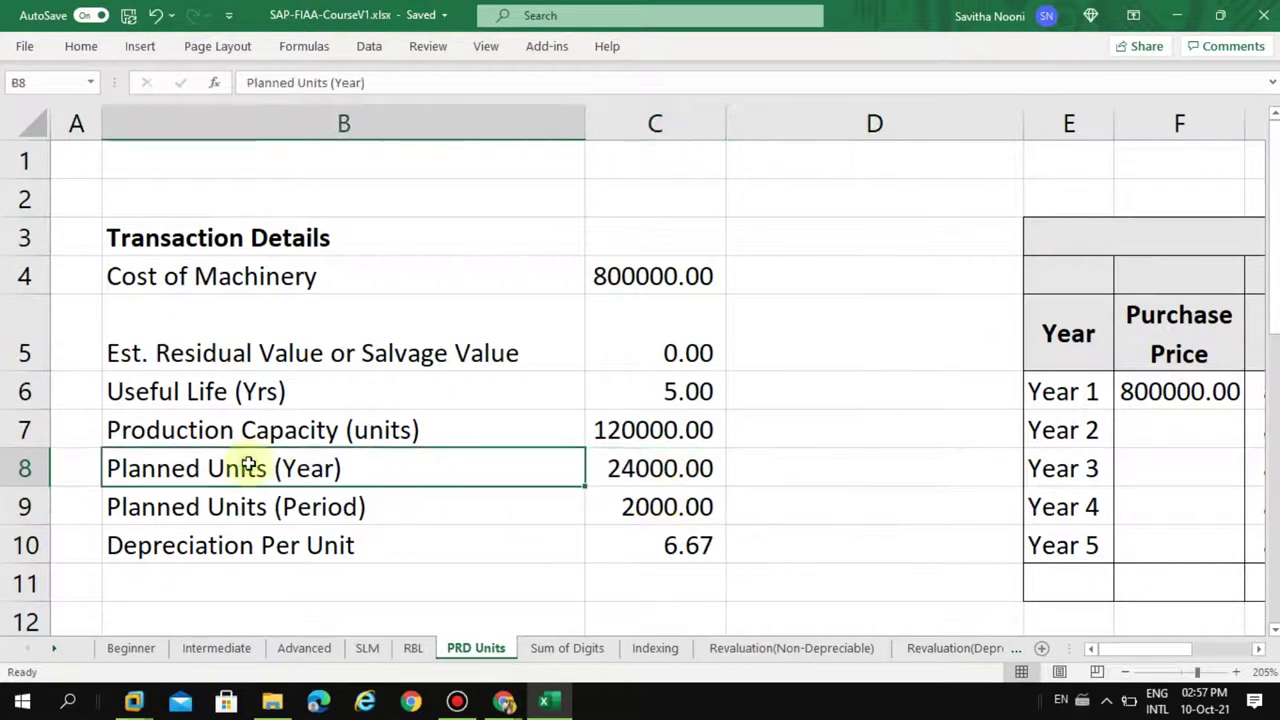
{"action": "left_click", "coordinate": [366, 508]}
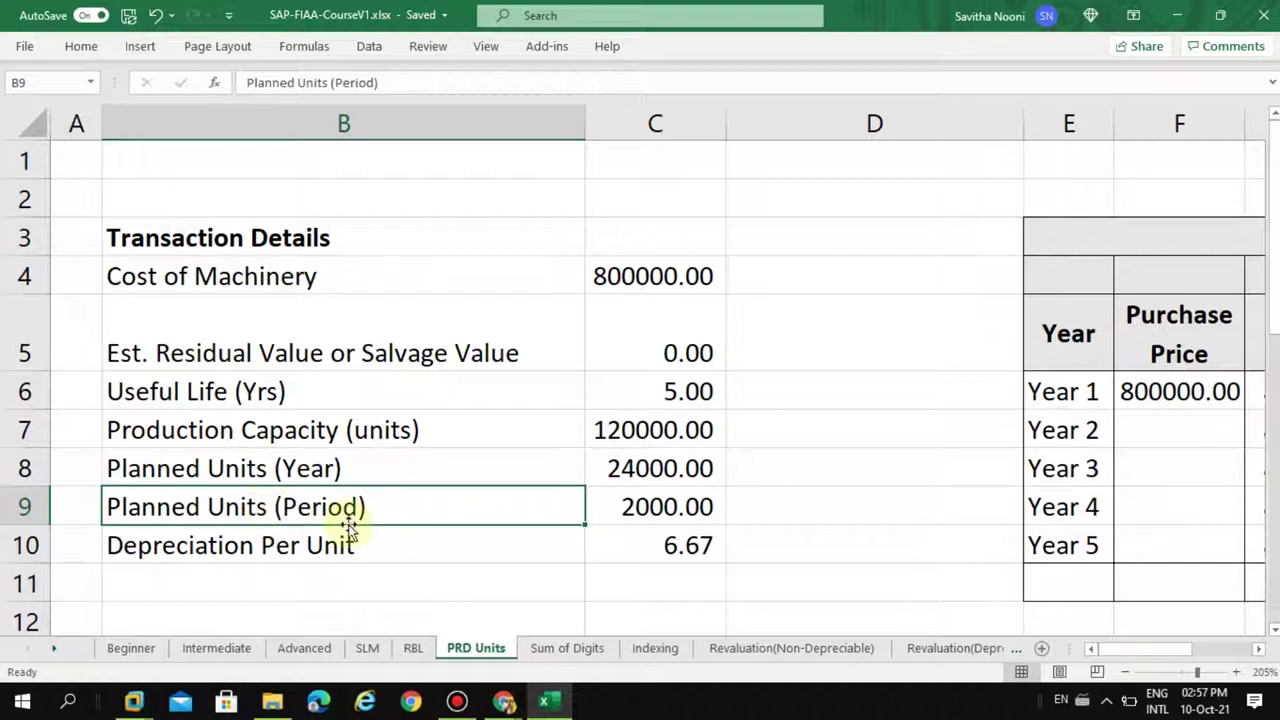
{"action": "left_click", "coordinate": [668, 507]}
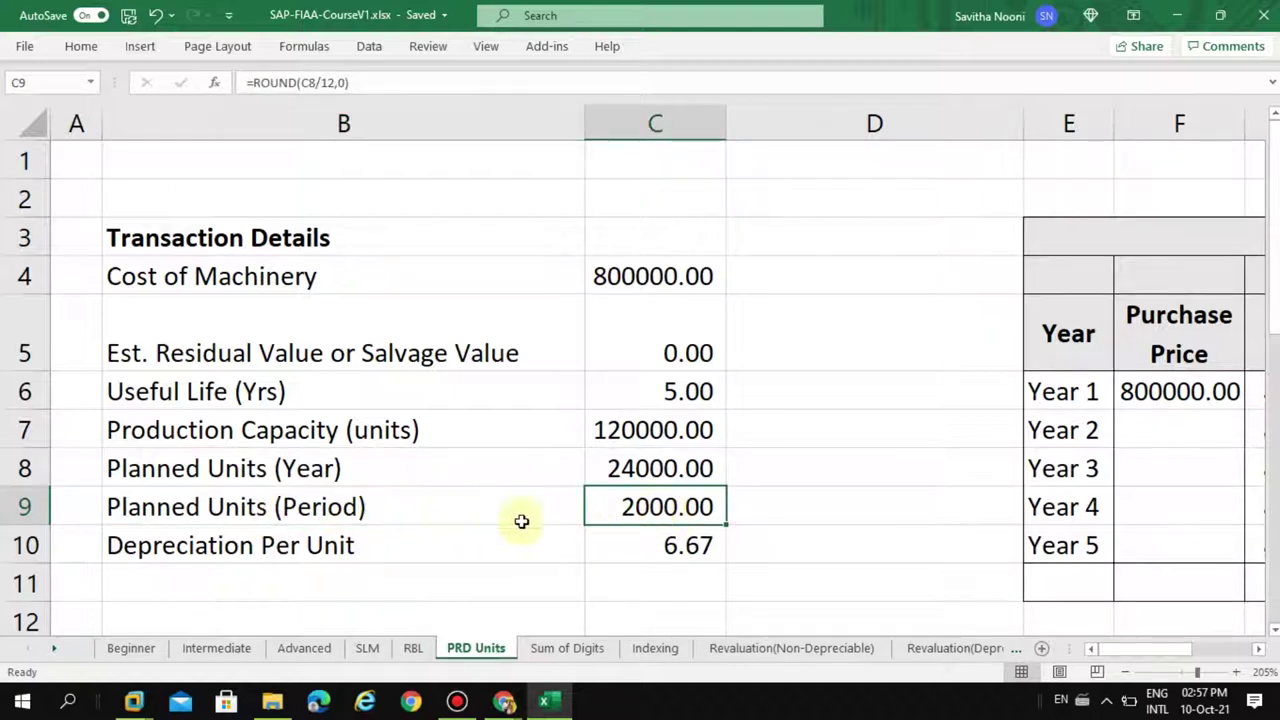
{"action": "left_click", "coordinate": [624, 541]}
{"action": "left_click", "coordinate": [641, 507]}
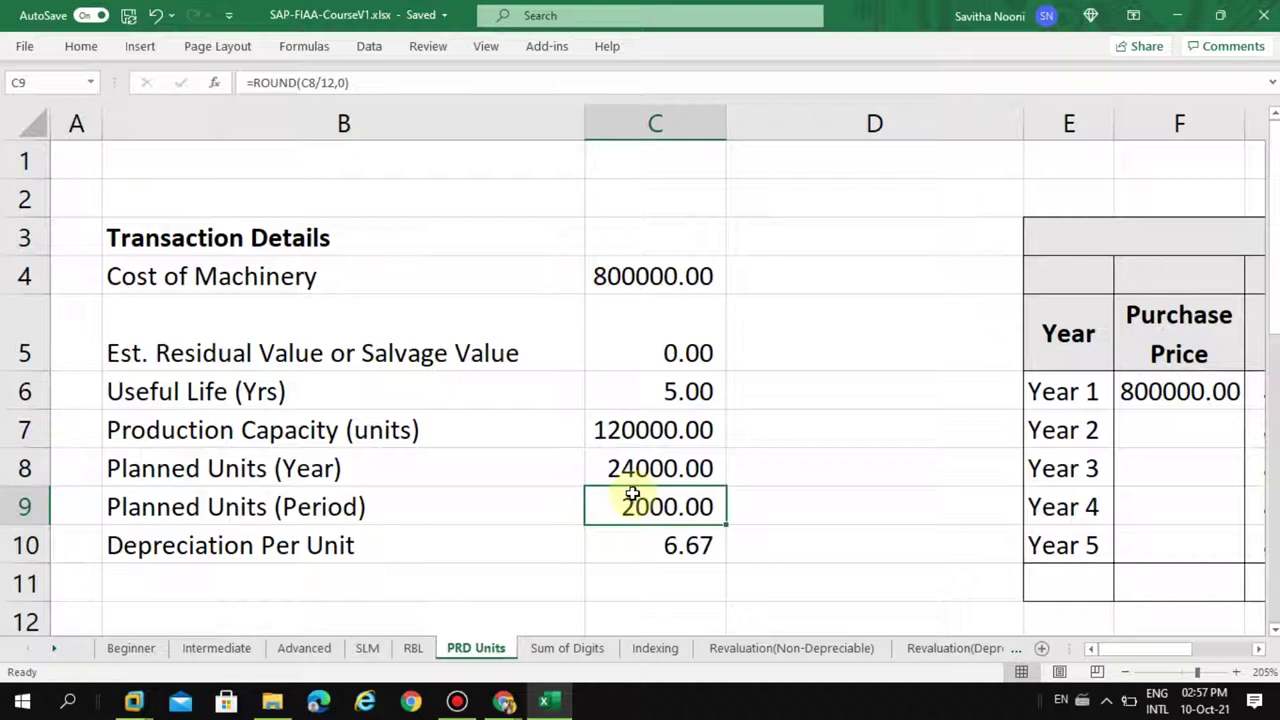
{"action": "scroll", "coordinate": [632, 492], "scroll_direction": "down", "scroll_amount": 1}
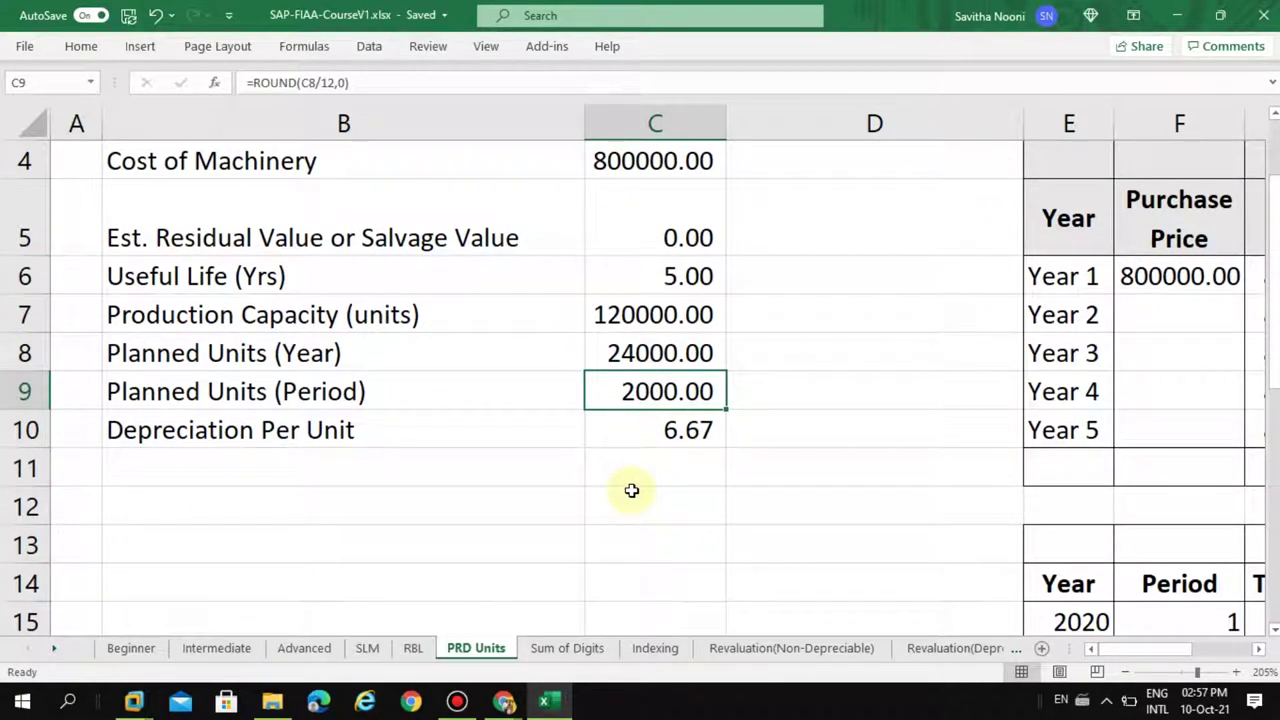
{"action": "left_click", "coordinate": [403, 426]}
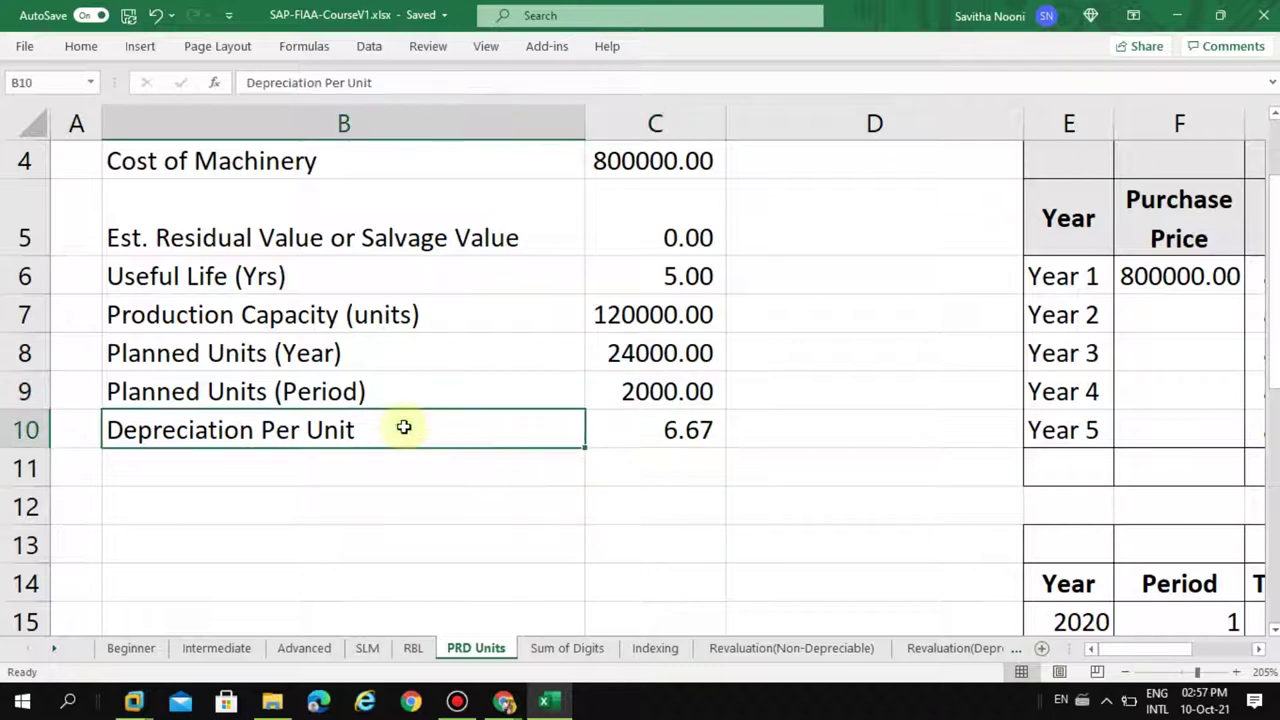
{"action": "left_click", "coordinate": [645, 424]}
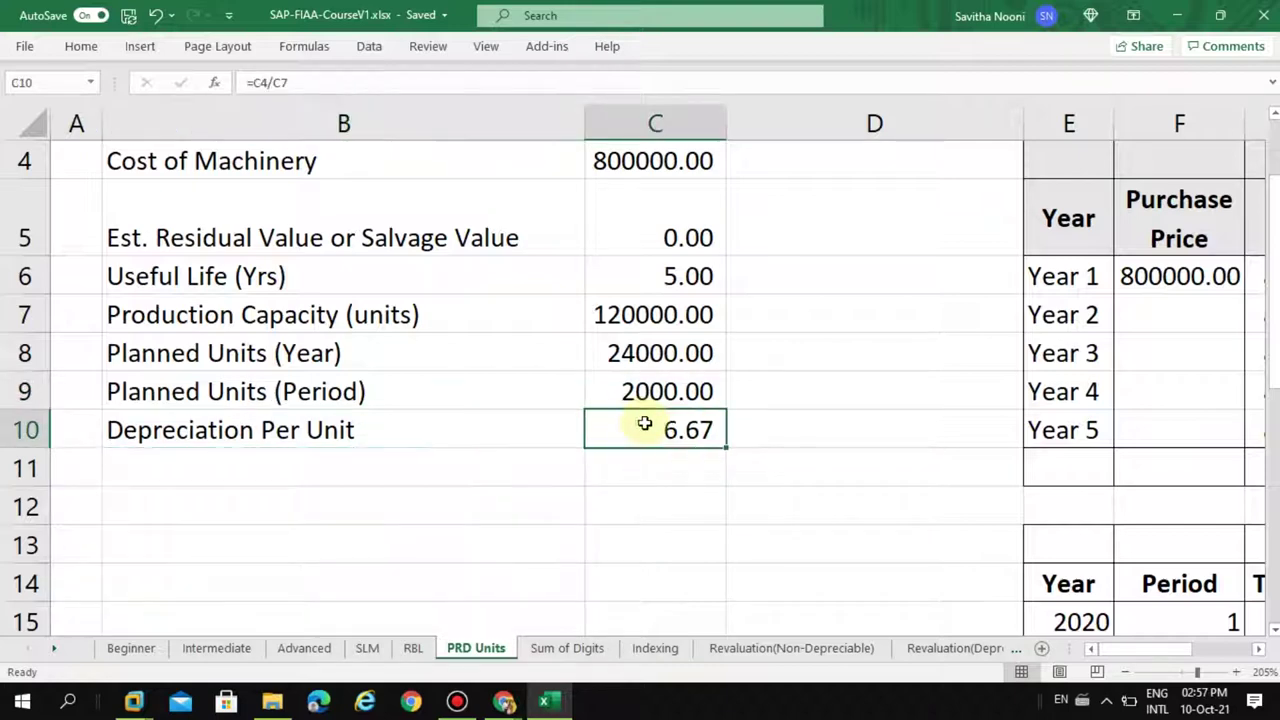
{"action": "left_click", "coordinate": [320, 84]}
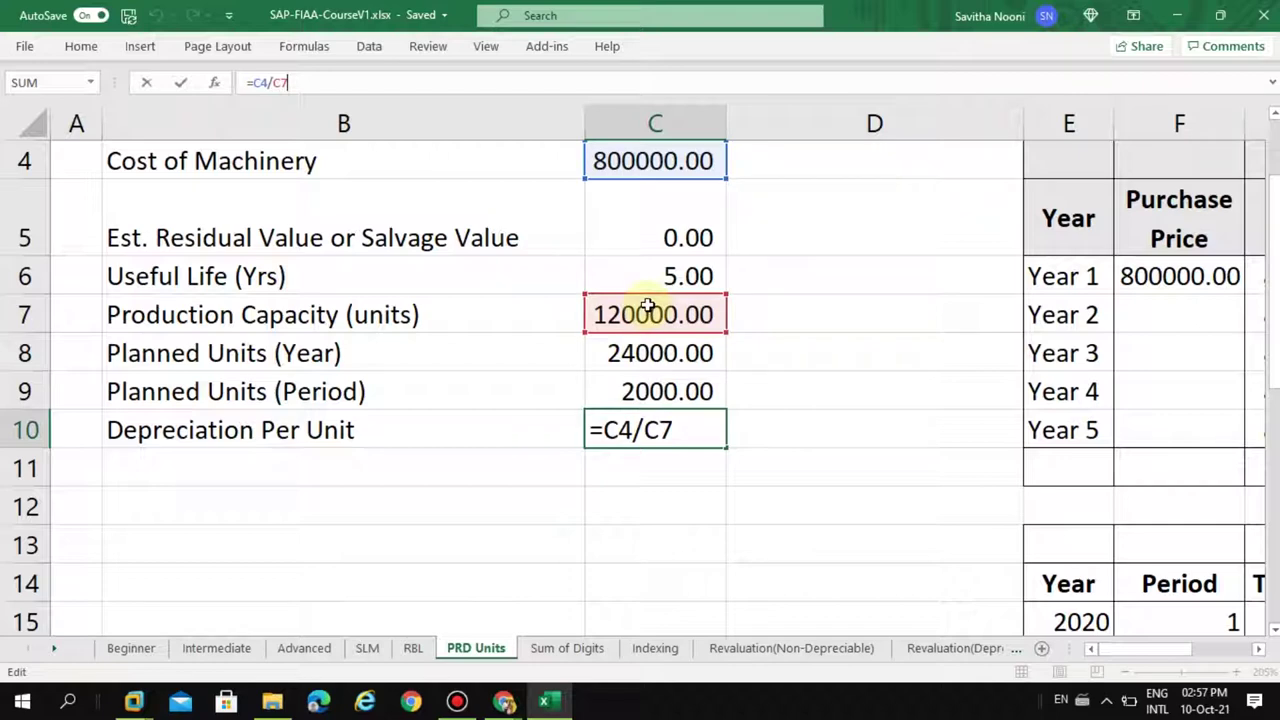
{"action": "left_click", "coordinate": [814, 417]}
{"action": "left_click", "coordinate": [686, 423]}
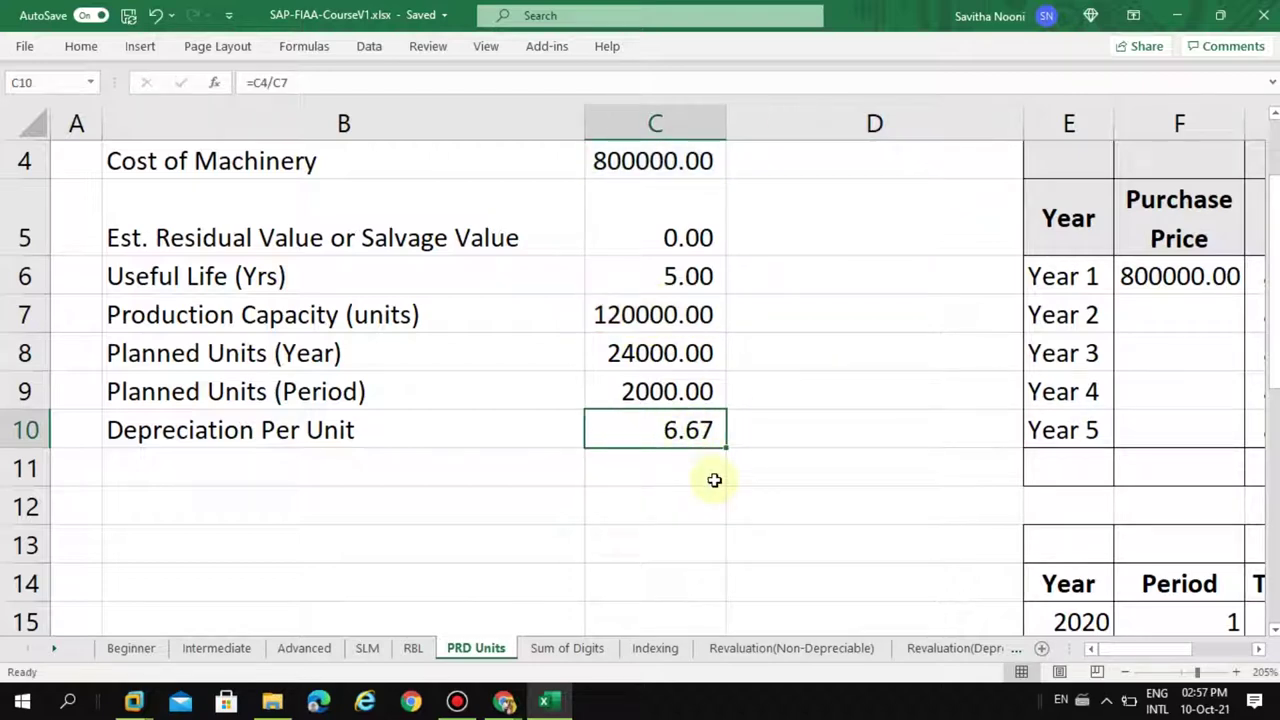
{"action": "left_click", "coordinate": [251, 429]}
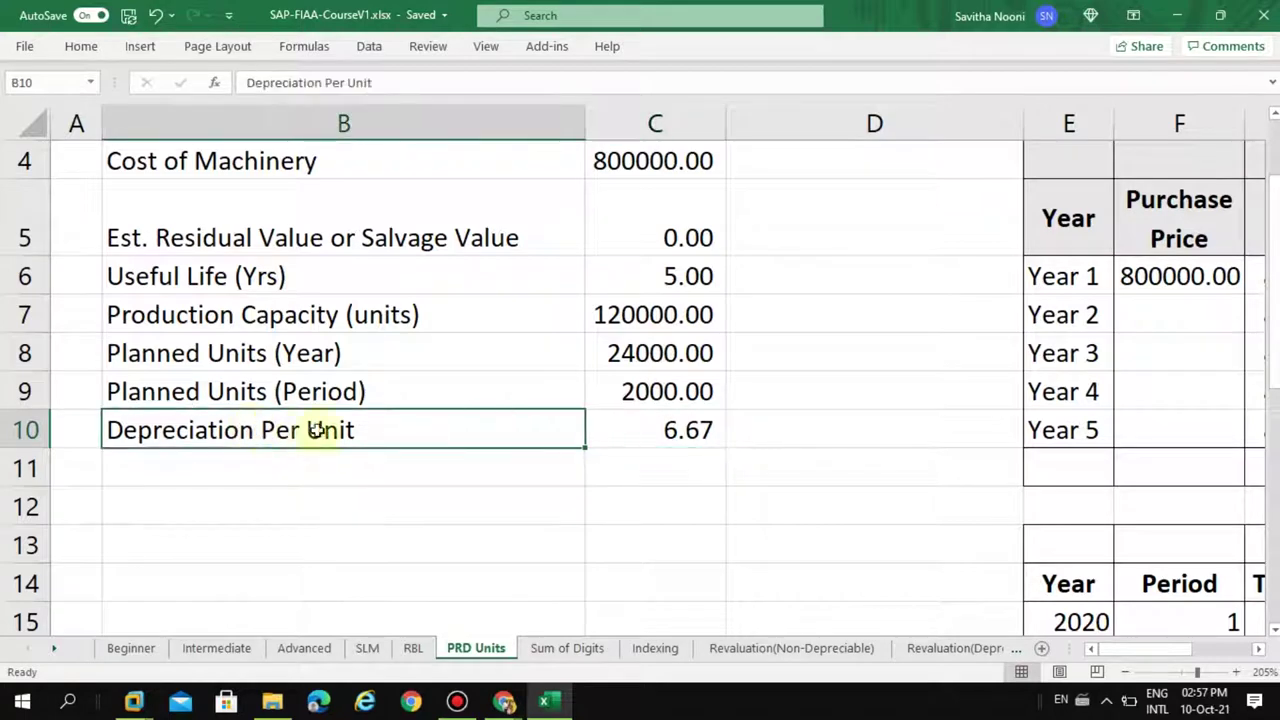
{"action": "left_click", "coordinate": [672, 429]}
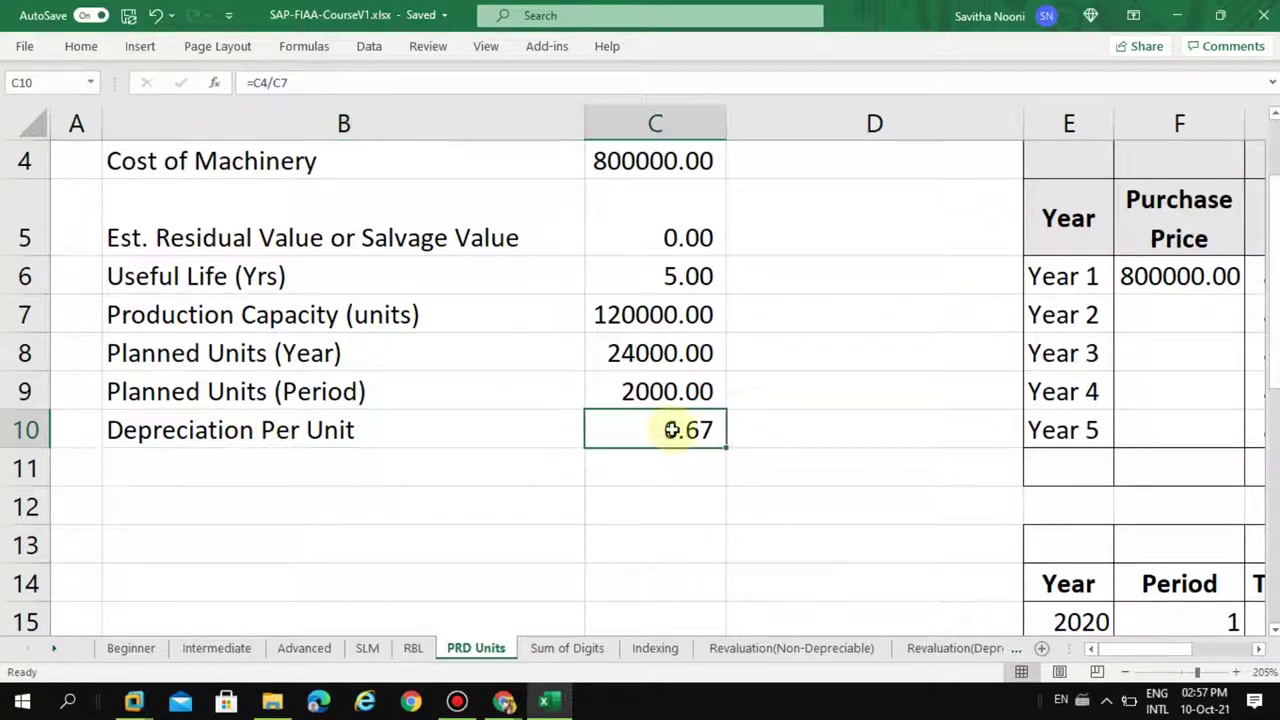
{"action": "left_click", "coordinate": [437, 417]}
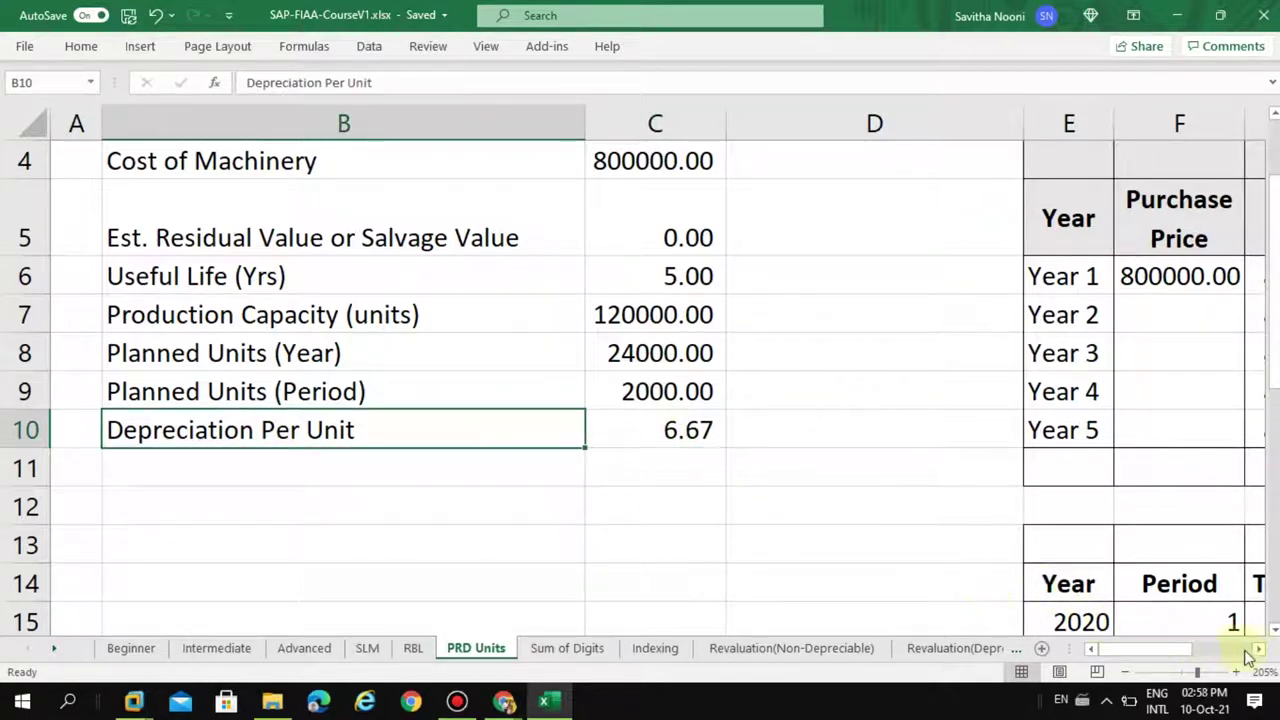
Zoom out to 170% and widen column M so its values display
{"action": "left_click_drag", "start_coordinate": [1259, 655], "coordinate": [1259, 655]}
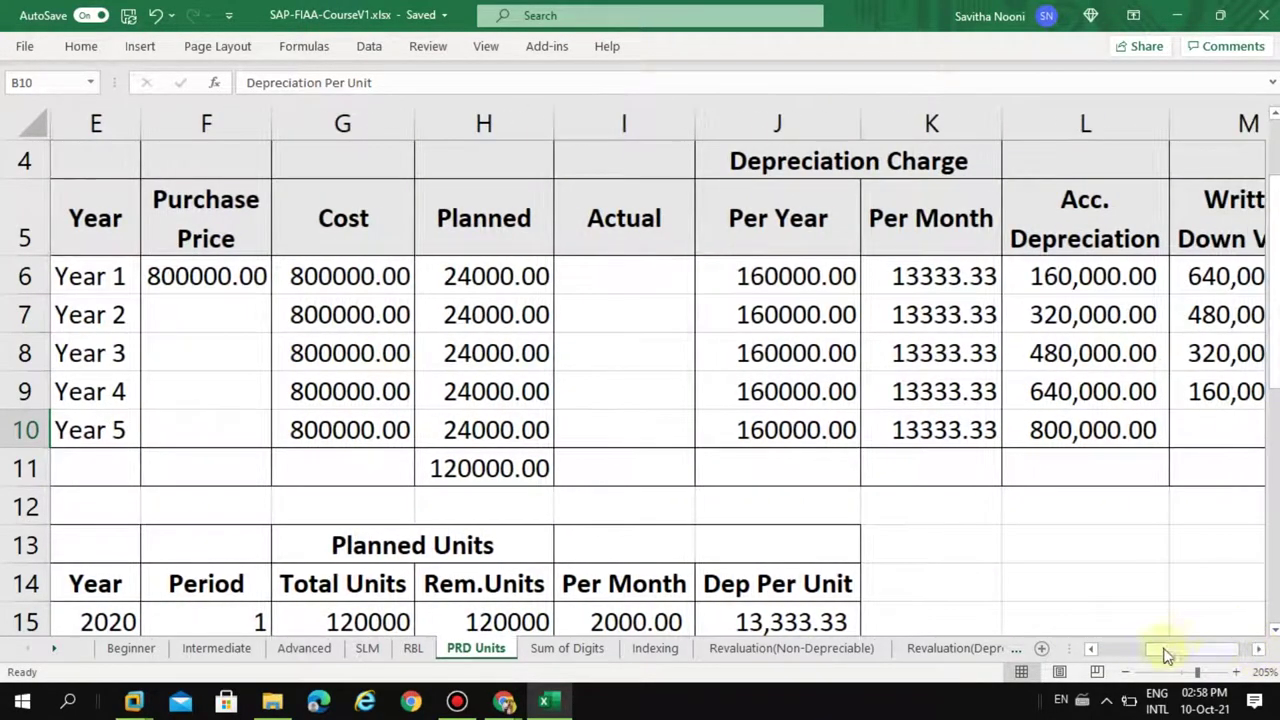
{"action": "left_click", "coordinate": [1127, 673]}
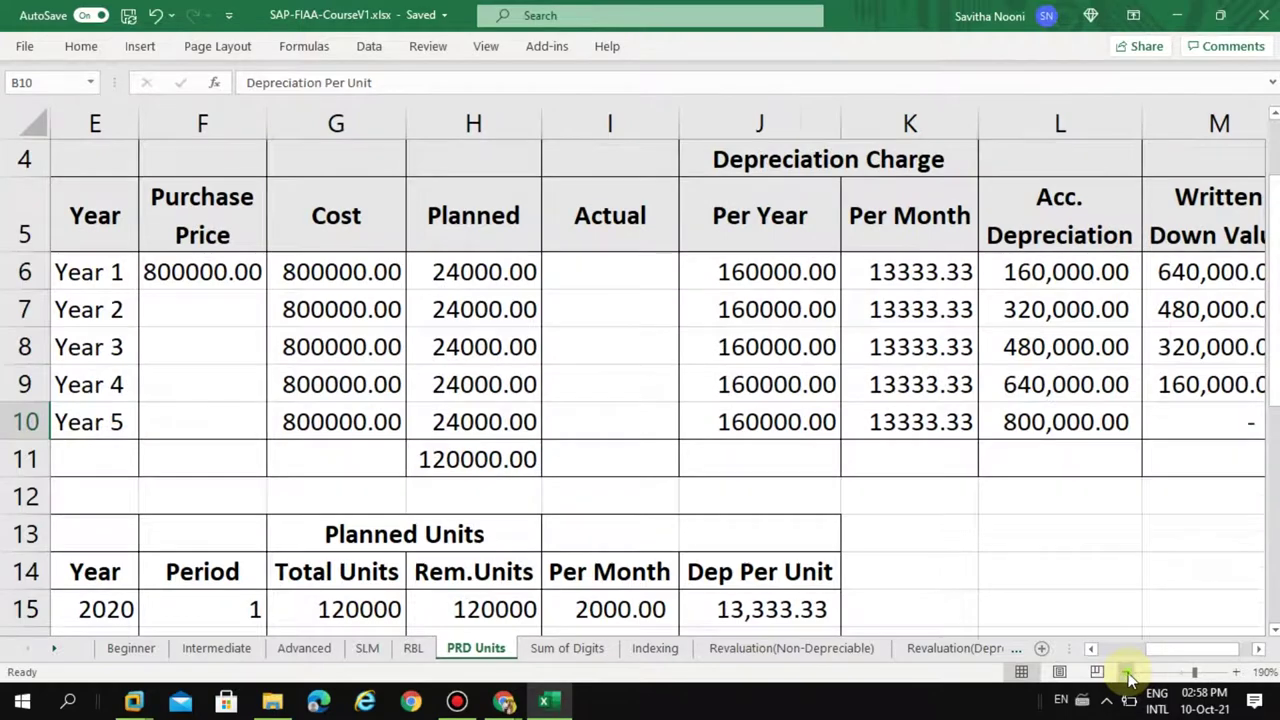
{"action": "left_click", "coordinate": [1127, 673]}
{"action": "left_click", "coordinate": [1127, 673]}
{"action": "left_click", "coordinate": [1127, 673]}
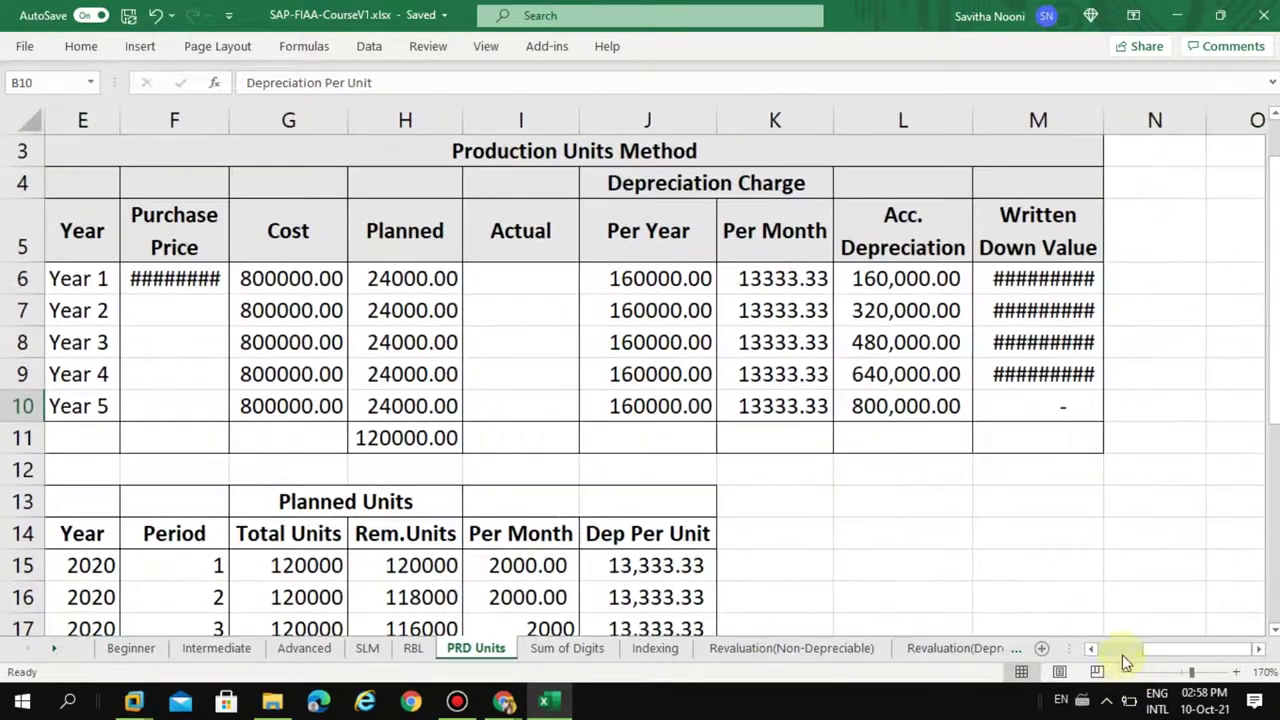
{"action": "left_click_drag", "start_coordinate": [1100, 120], "coordinate": [1106, 120]}
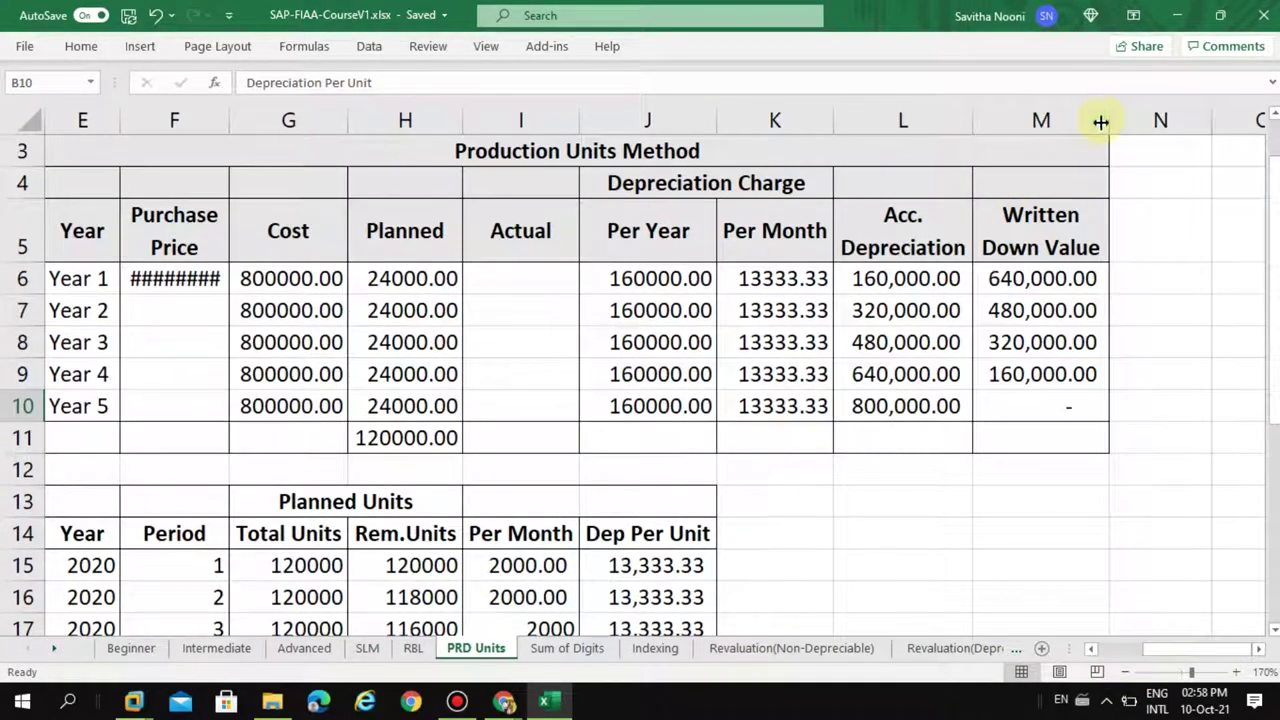
Narrow column D and autofit column F to show 800000.00
{"action": "left_click", "coordinate": [1093, 650]}
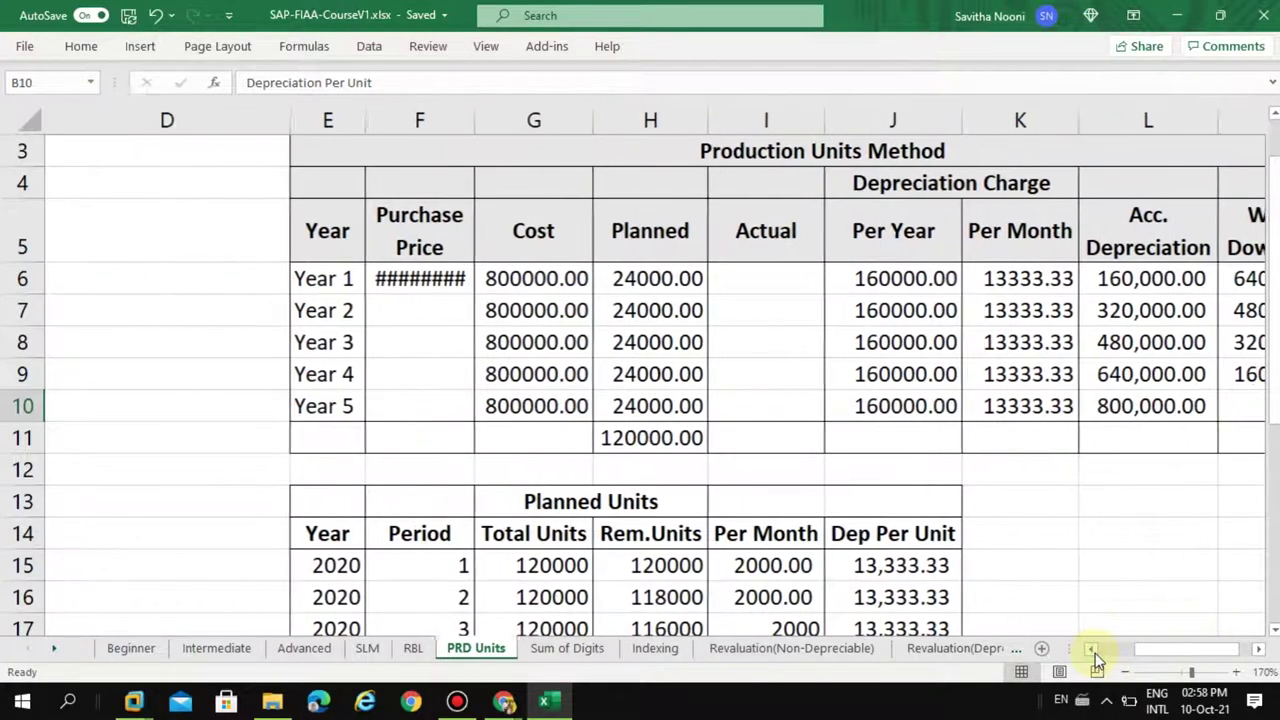
{"action": "left_click_drag", "start_coordinate": [291, 122], "coordinate": [111, 167]}
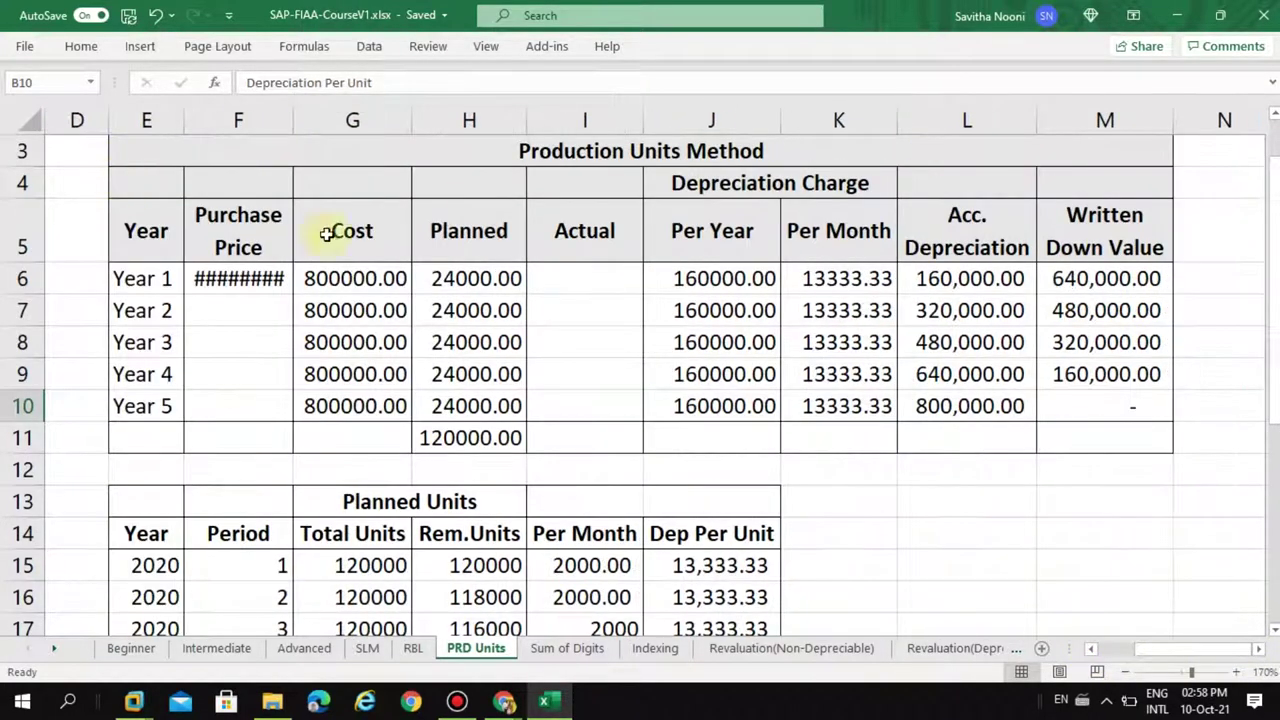
{"action": "double_click", "coordinate": [294, 119]}
Review the table headers and select the Cost values for all five years
{"action": "left_click", "coordinate": [490, 257]}
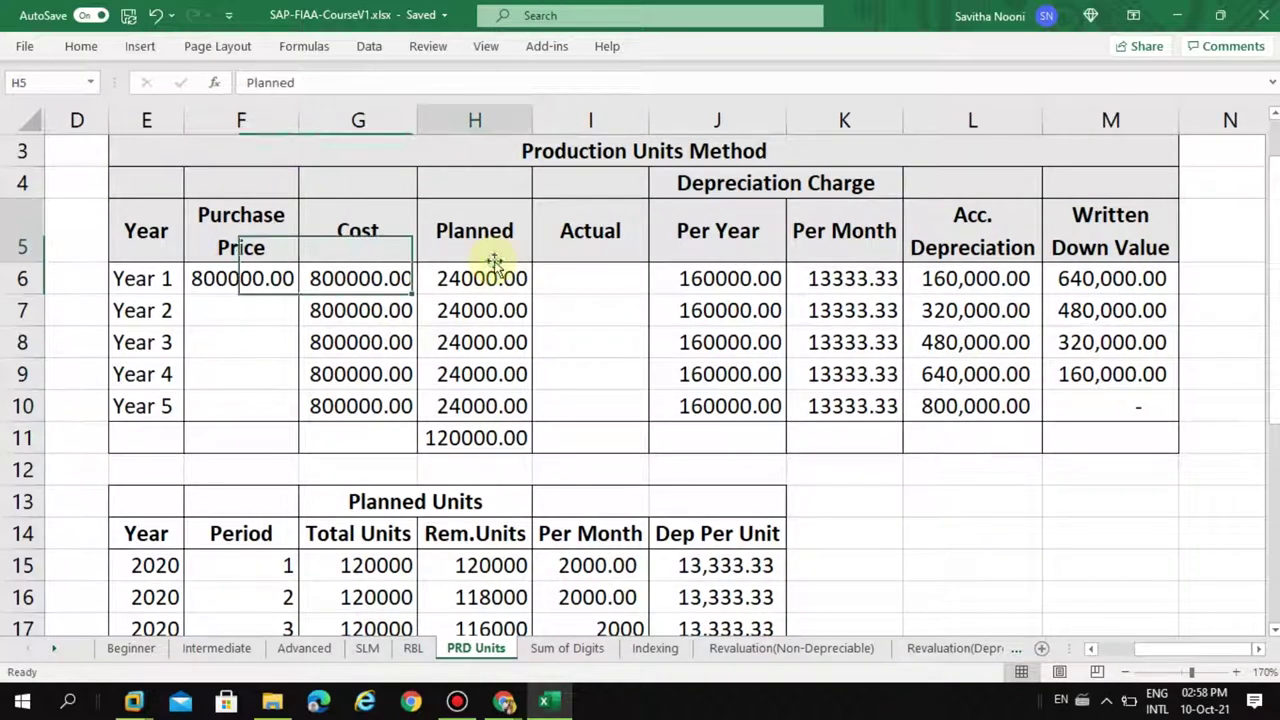
{"action": "left_click", "coordinate": [606, 150]}
{"action": "left_click", "coordinate": [568, 230]}
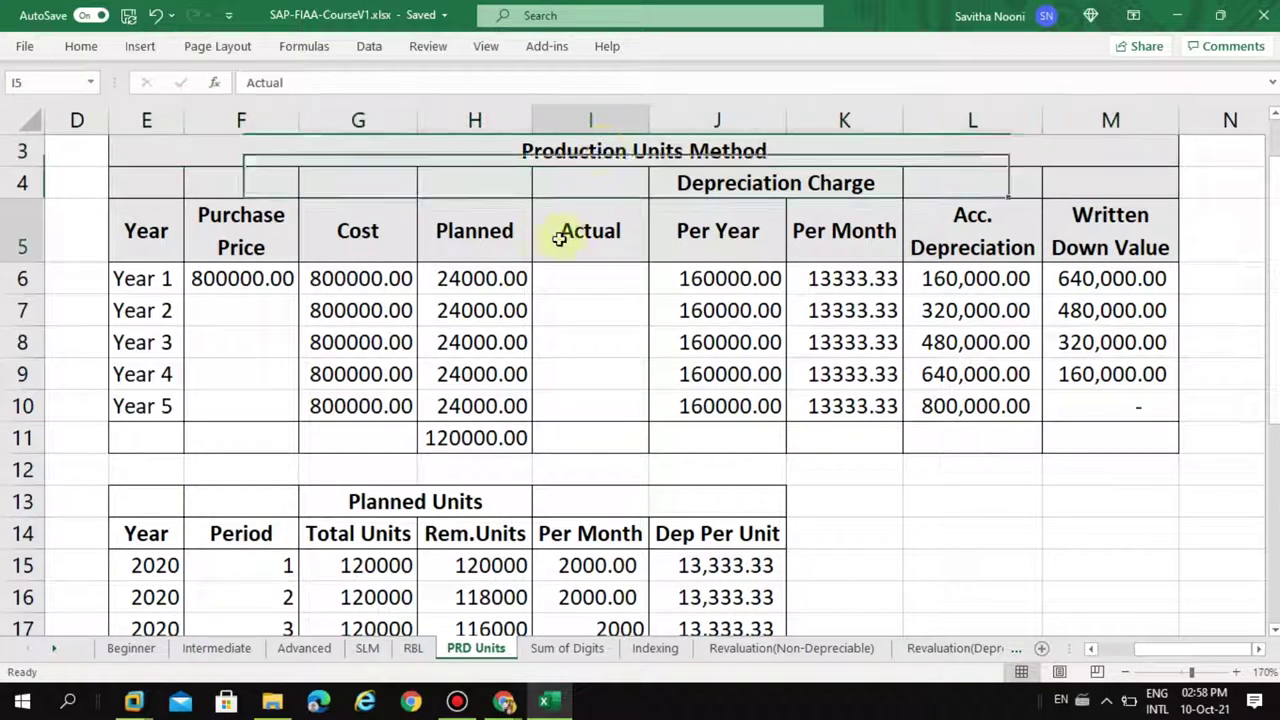
{"action": "left_click", "coordinate": [334, 230]}
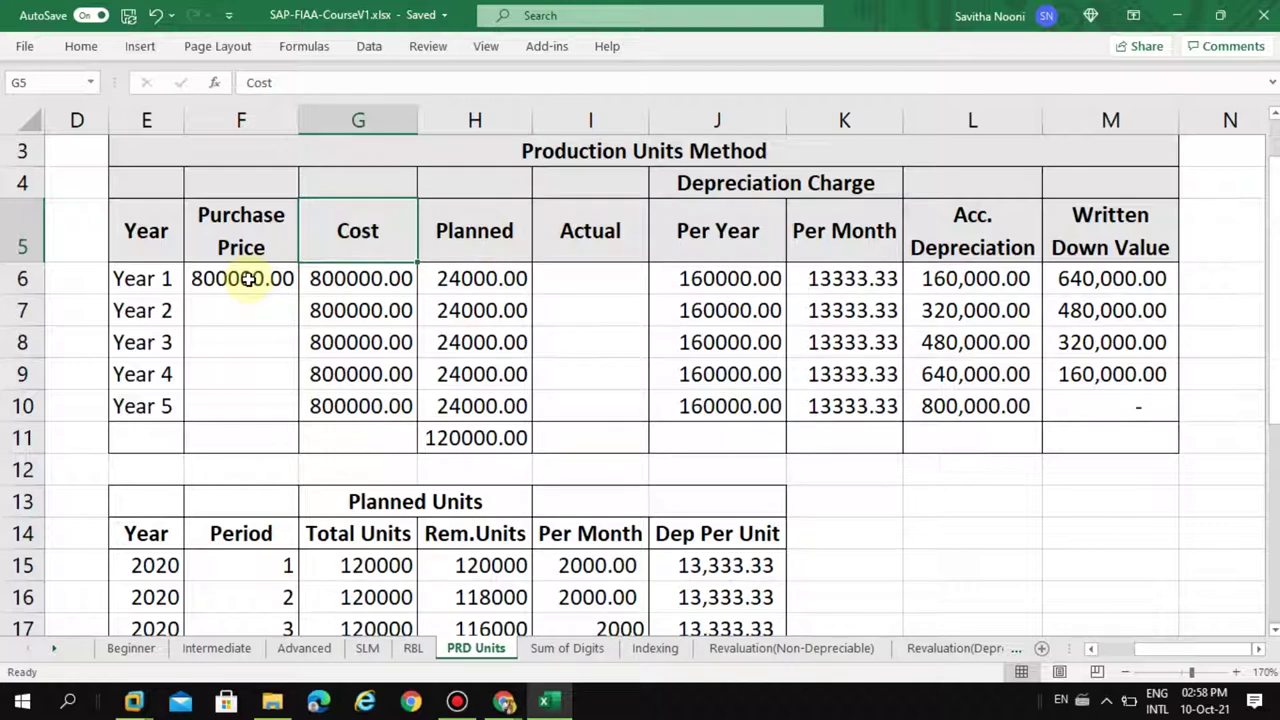
{"action": "left_click", "coordinate": [247, 279]}
{"action": "left_click_drag", "start_coordinate": [320, 278], "coordinate": [341, 400]}
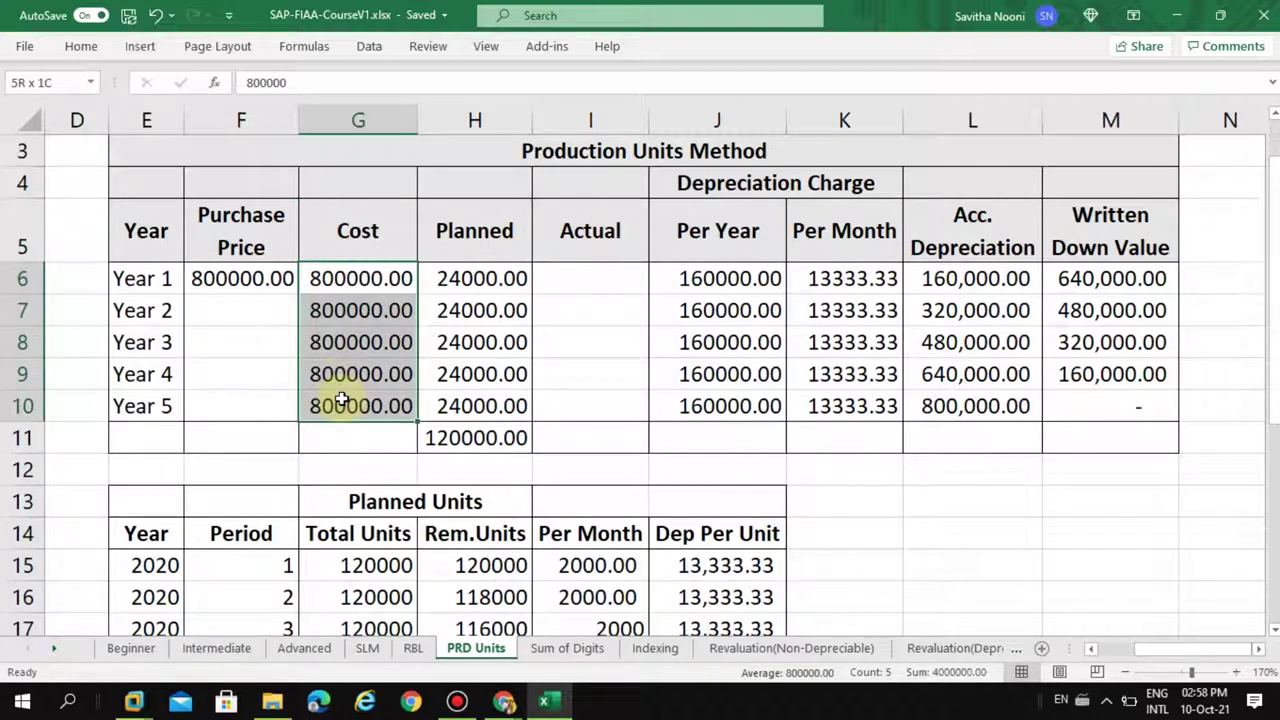
{"action": "left_click", "coordinate": [460, 278]}
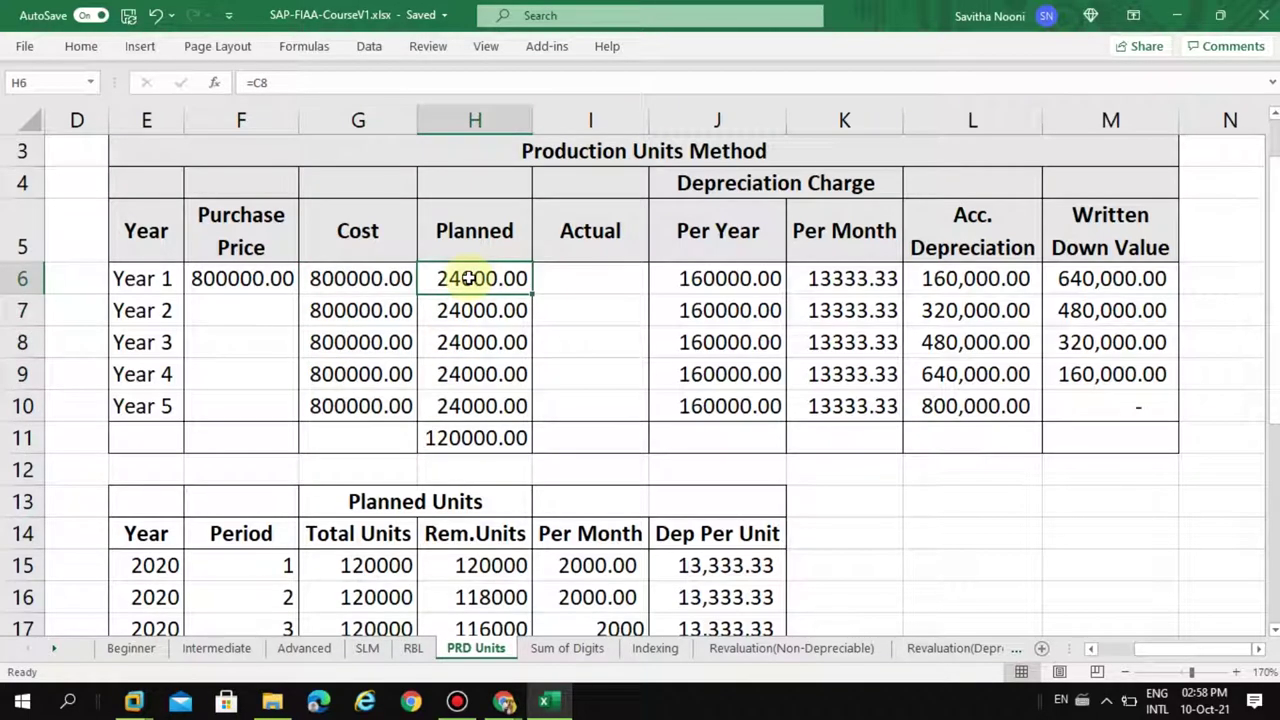
Make the Planned header read 'Planned (Units)' over two lines
{"action": "double_click", "coordinate": [514, 237]}
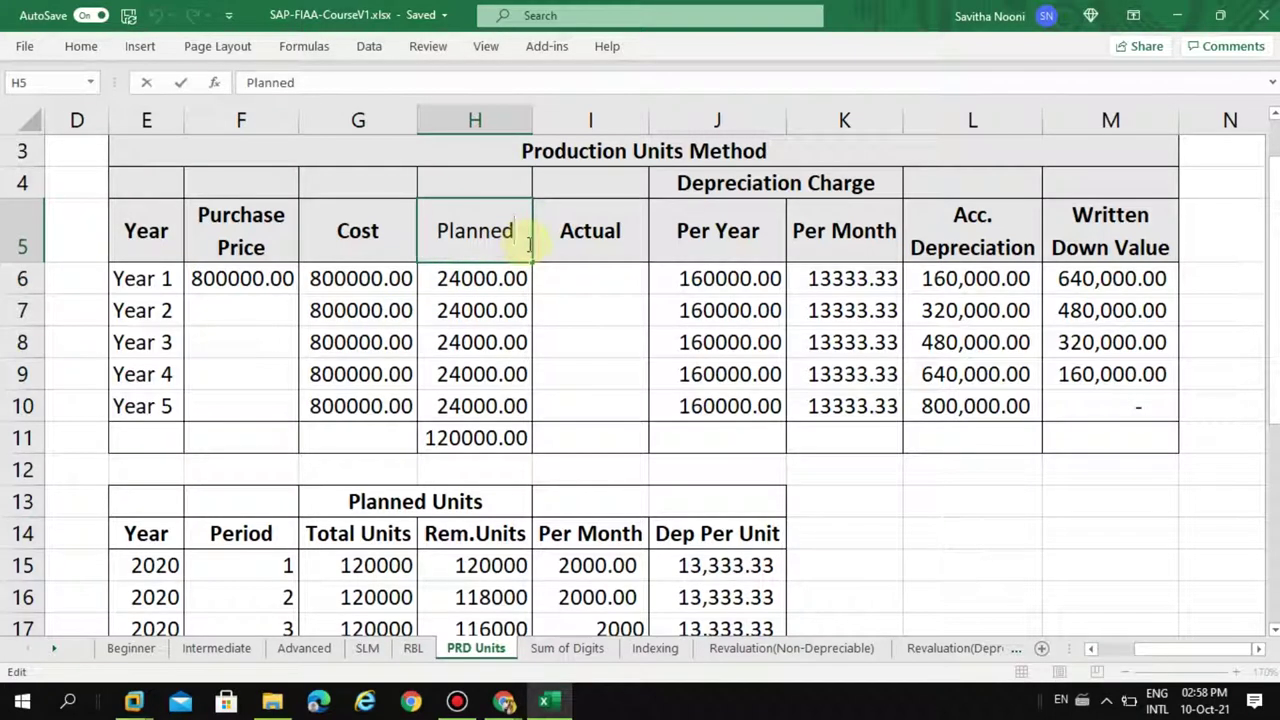
{"action": "key", "text": "shift+Return"}
{"action": "left_click", "coordinate": [528, 243]}
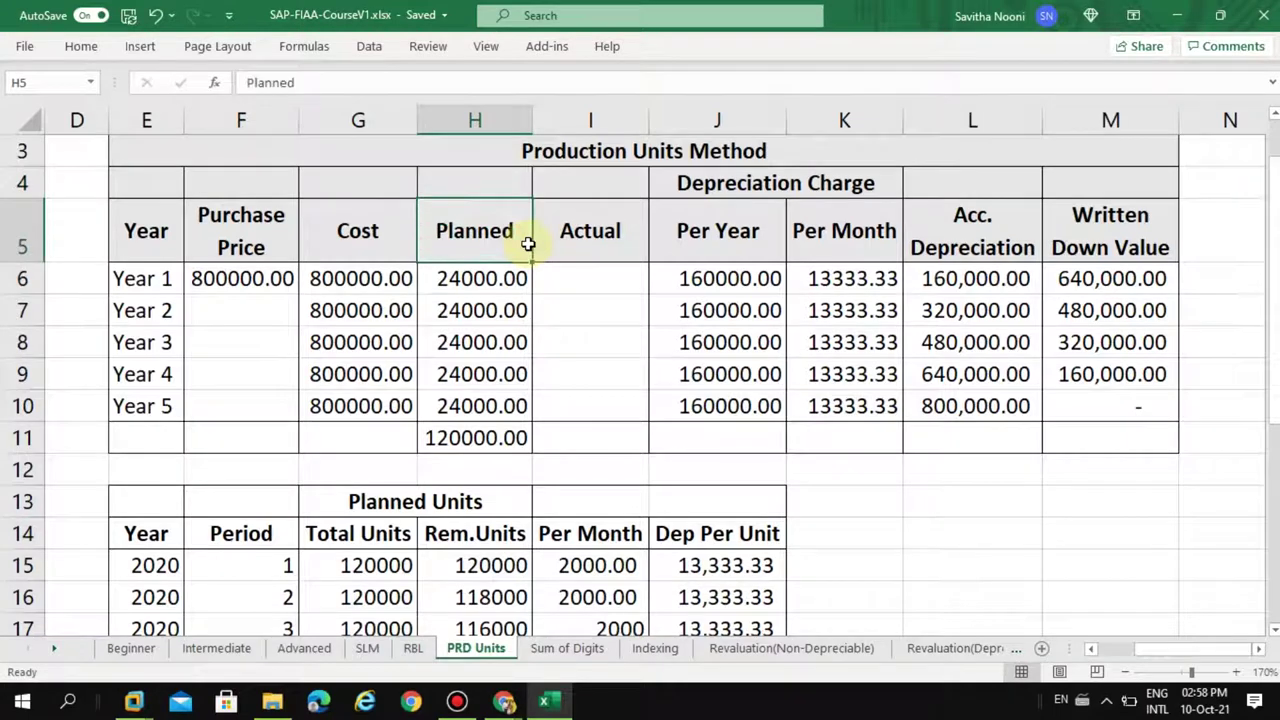
{"action": "double_click", "coordinate": [528, 243]}
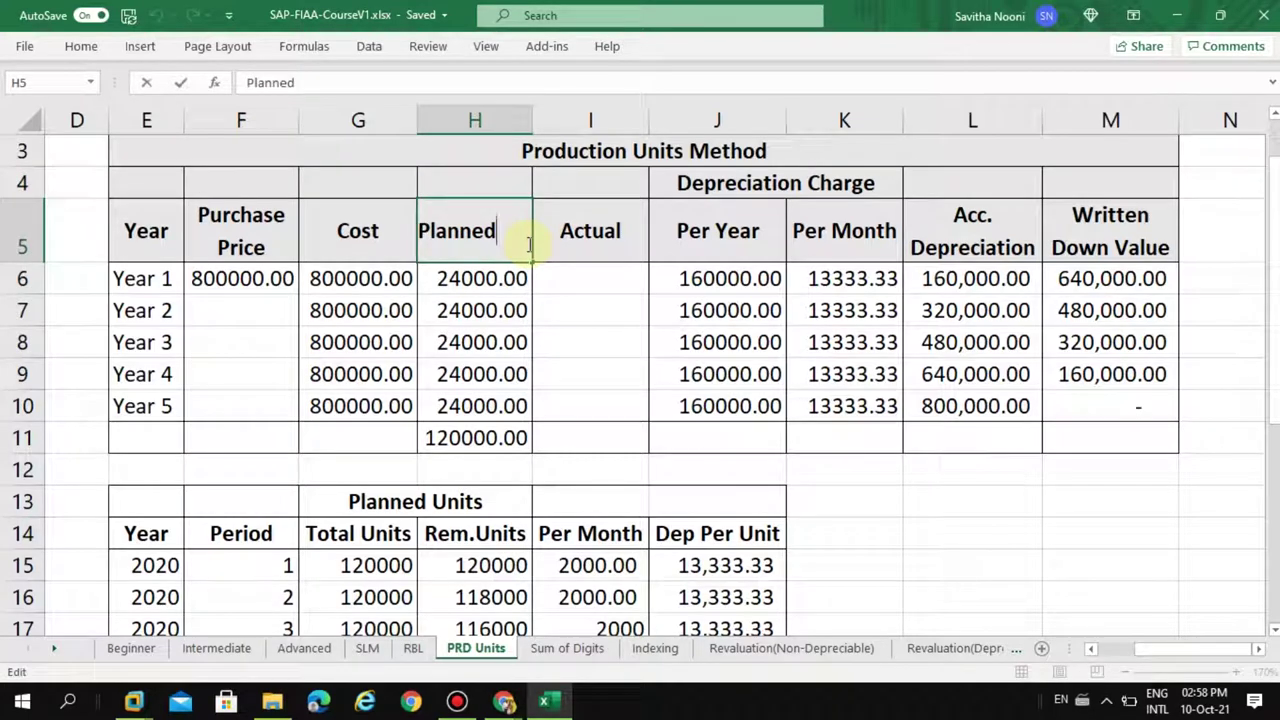
{"action": "key", "text": "alt+Return"}
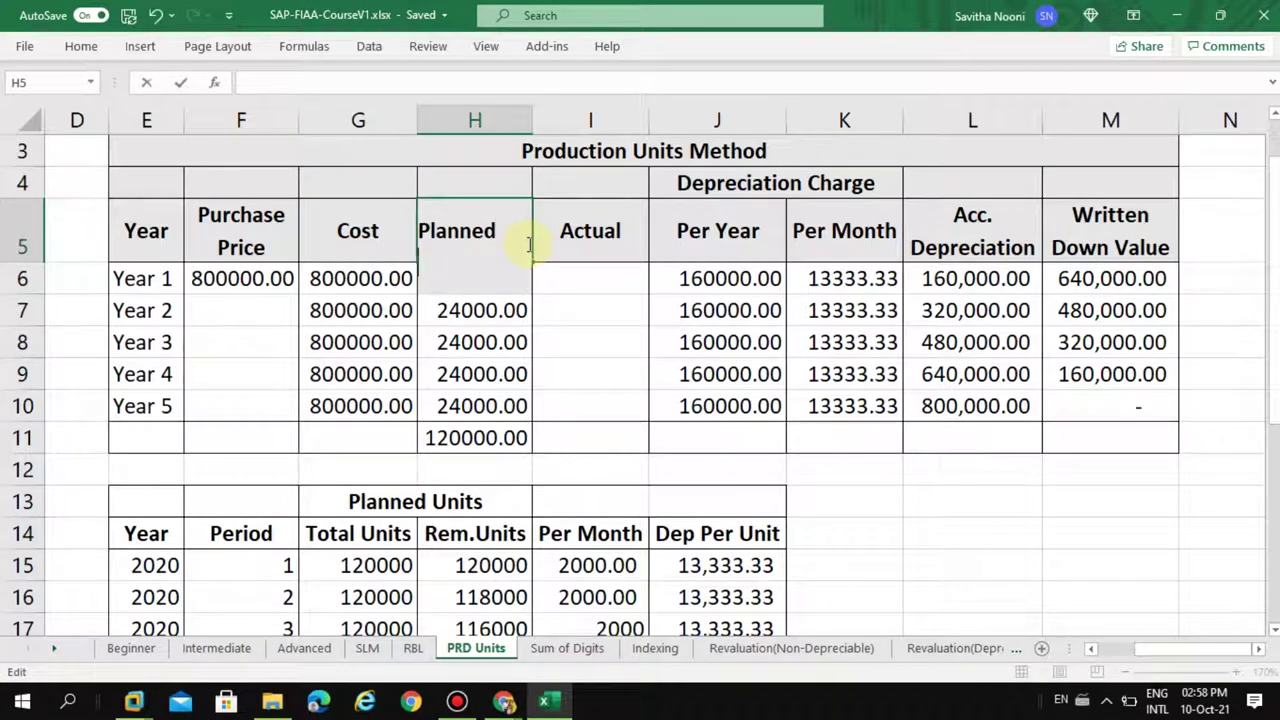
{"action": "type", "text": "(Units"}
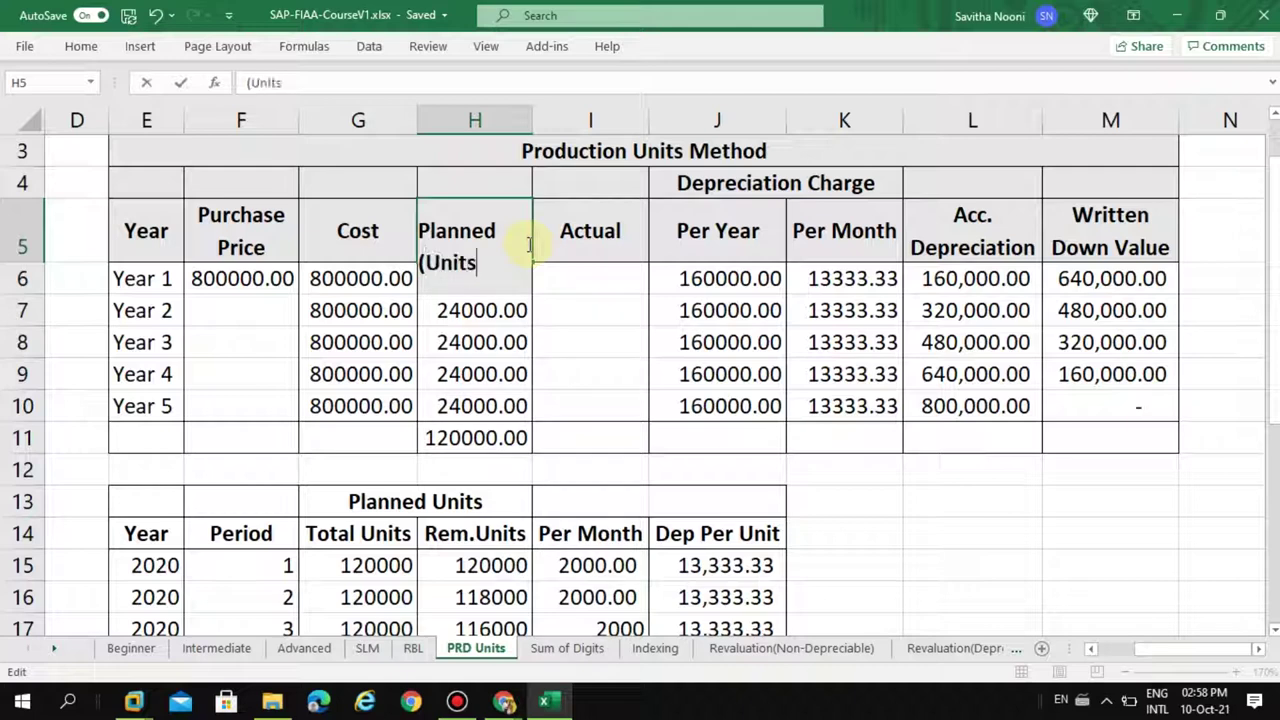
{"action": "key", "text": "Return"}
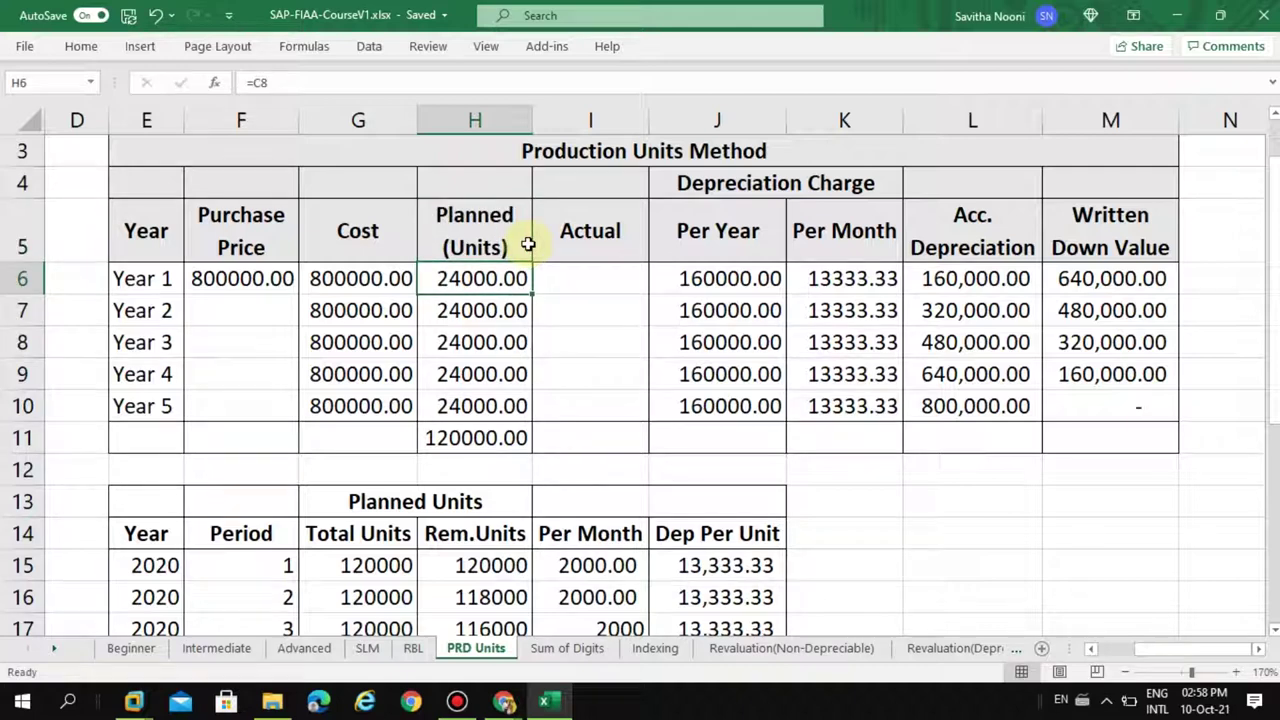
Make the Actual header read 'Actual (Units)' over two lines
{"action": "double_click", "coordinate": [635, 232]}
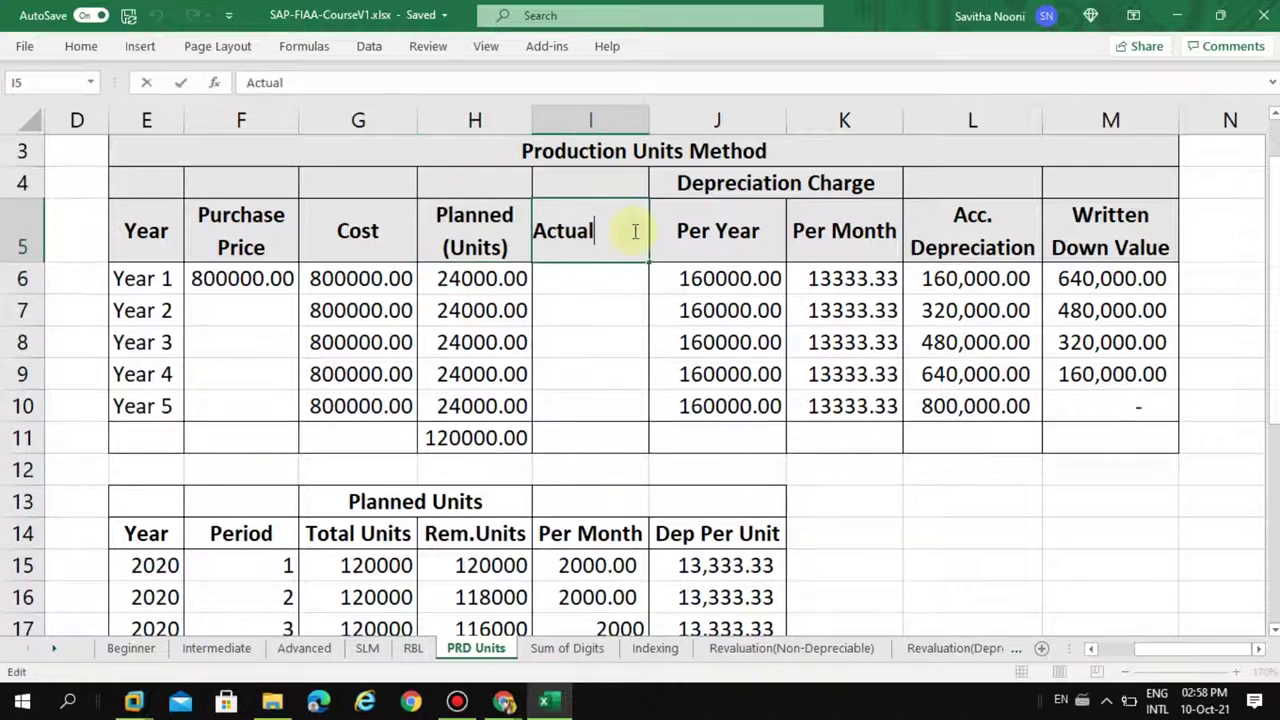
{"action": "key", "text": "alt+Return"}
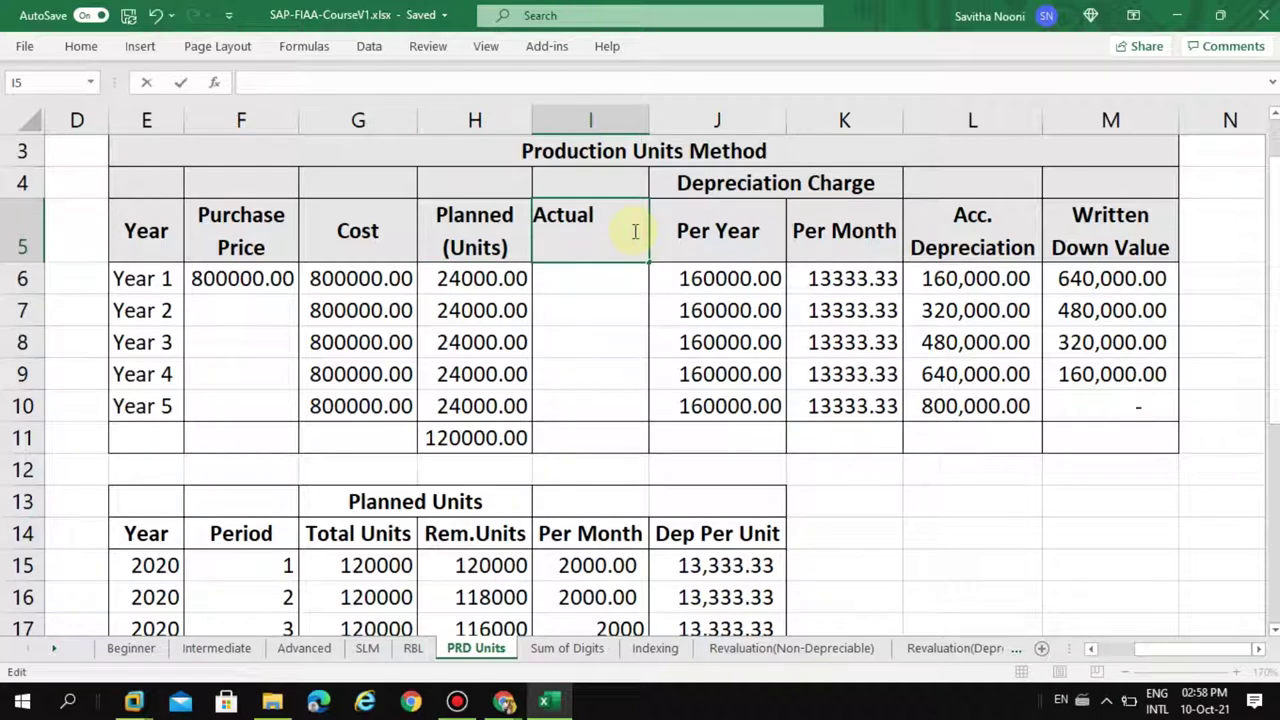
{"action": "type", "text": "(Units"}
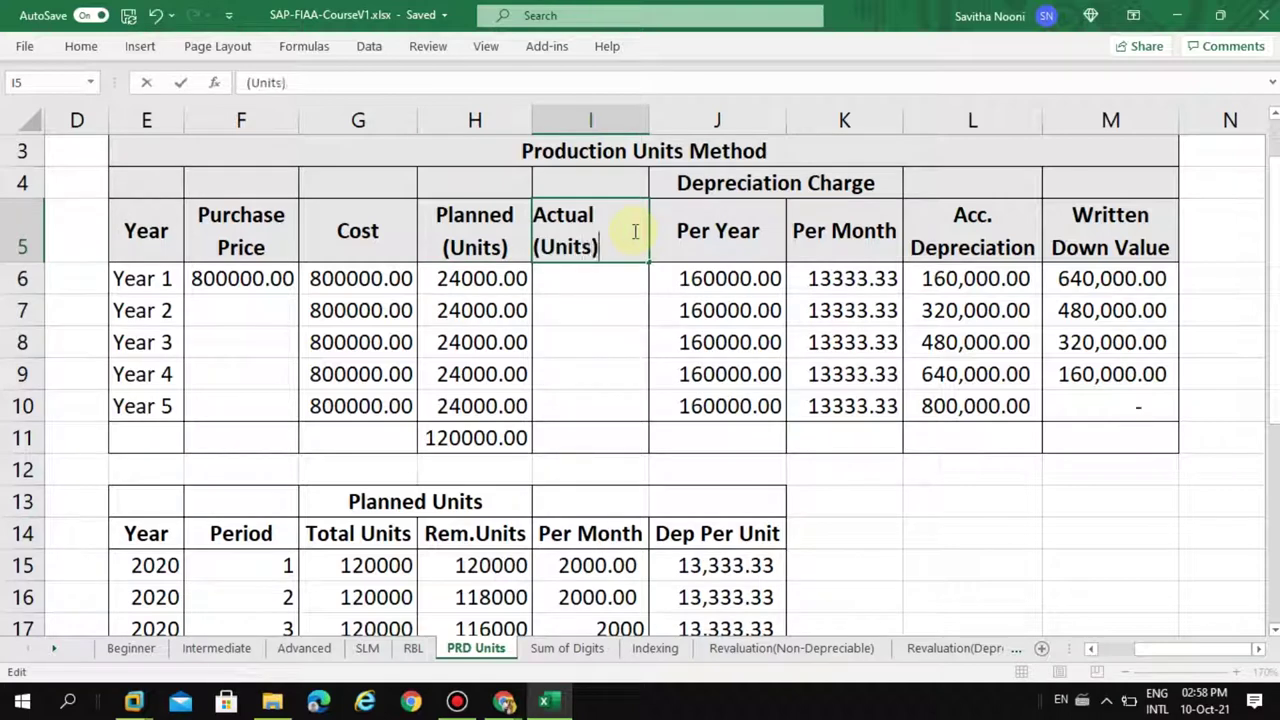
{"action": "key", "text": "Return"}
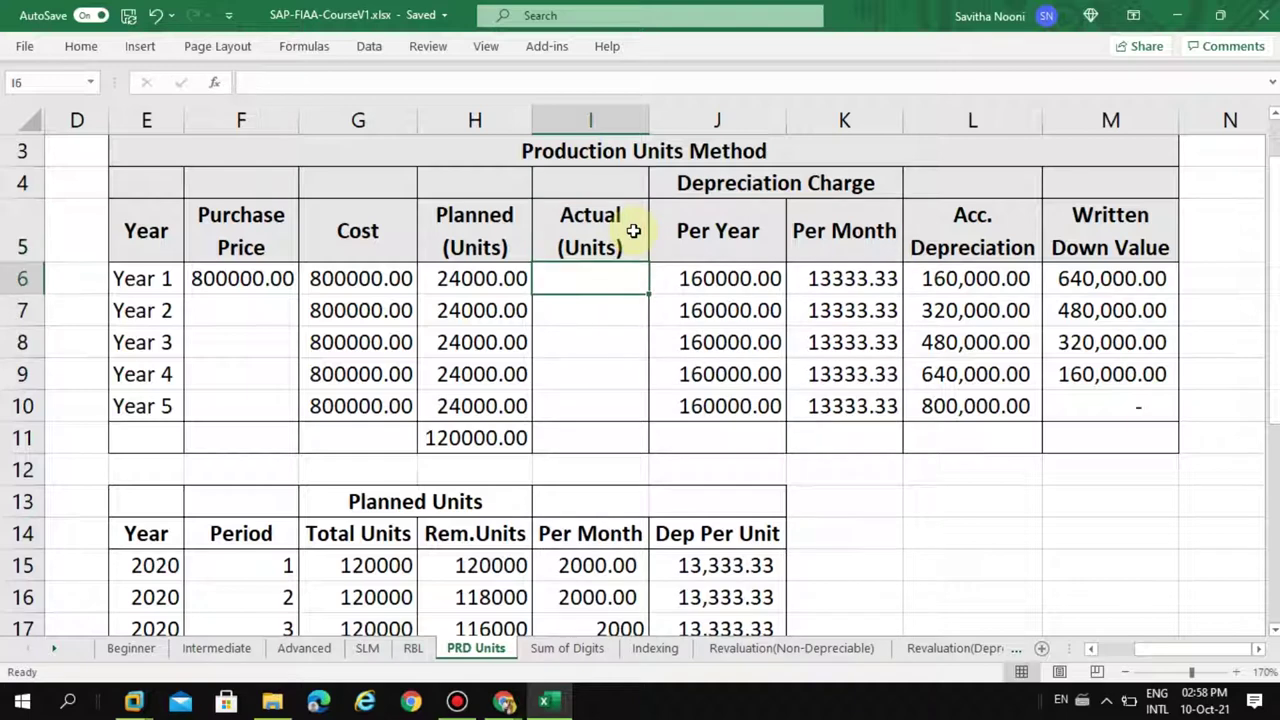
Check the Year 1 Per Year formula =$G$6/$H$11*H6 giving 160000.00
{"action": "left_click", "coordinate": [727, 245]}
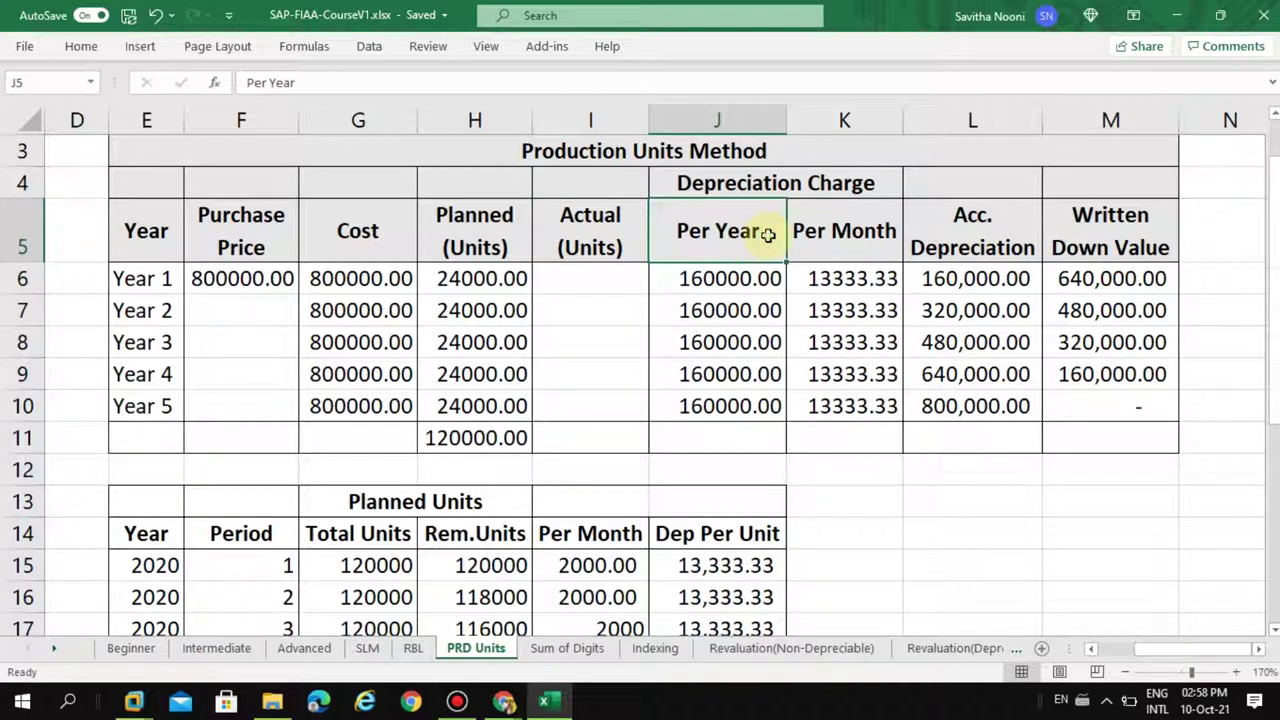
{"action": "left_click", "coordinate": [740, 310]}
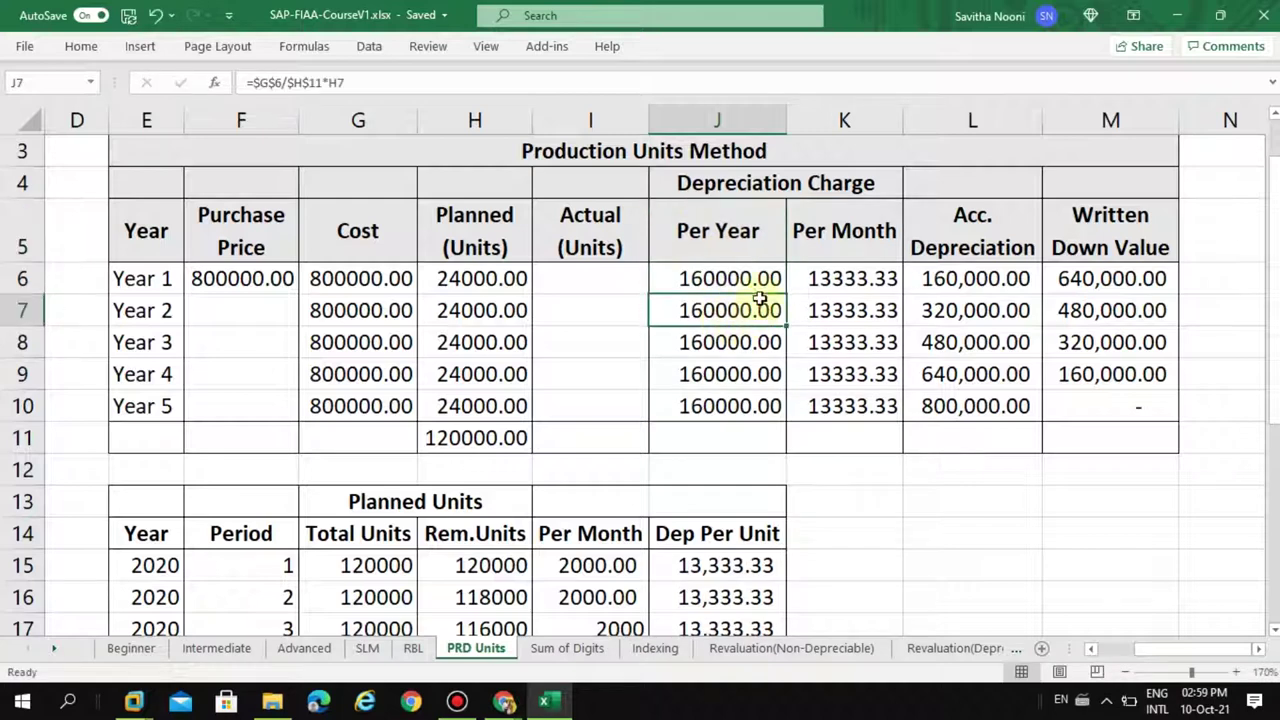
{"action": "left_click", "coordinate": [750, 278]}
{"action": "left_click", "coordinate": [357, 84]}
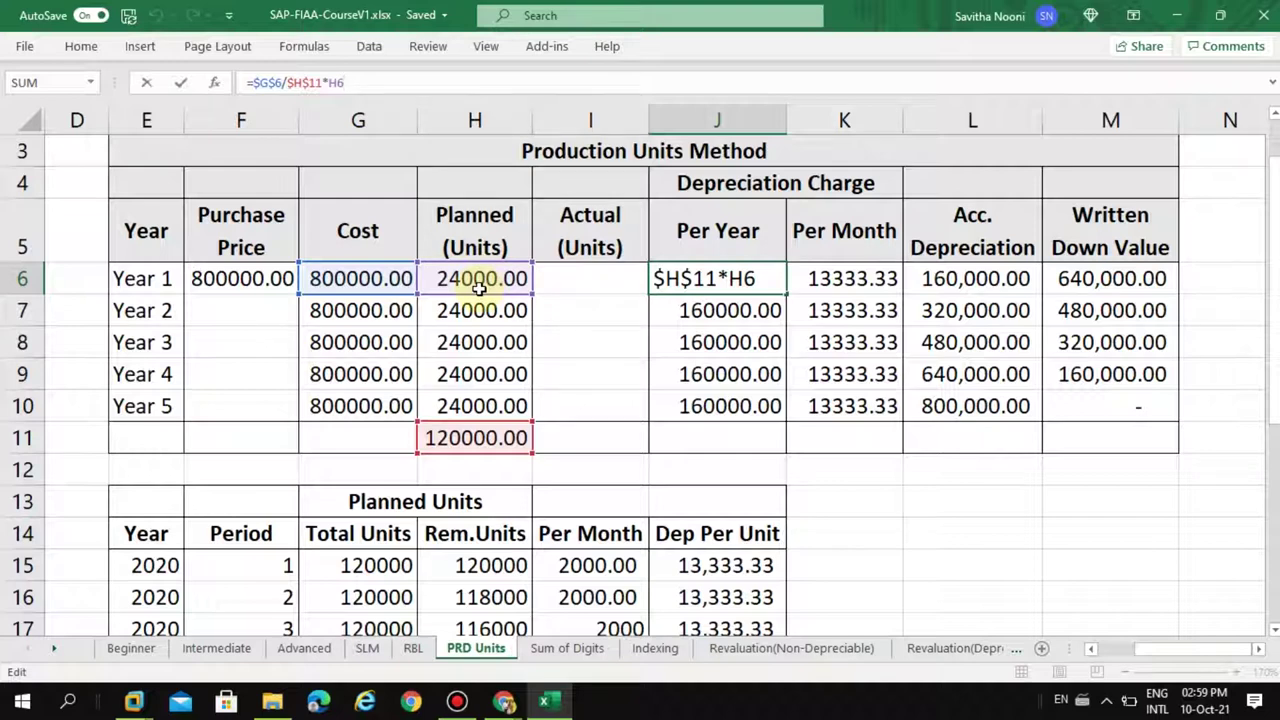
{"action": "left_click", "coordinate": [595, 472]}
Review the Per Month formulas for Years 1 and 3
{"action": "left_click", "coordinate": [830, 285]}
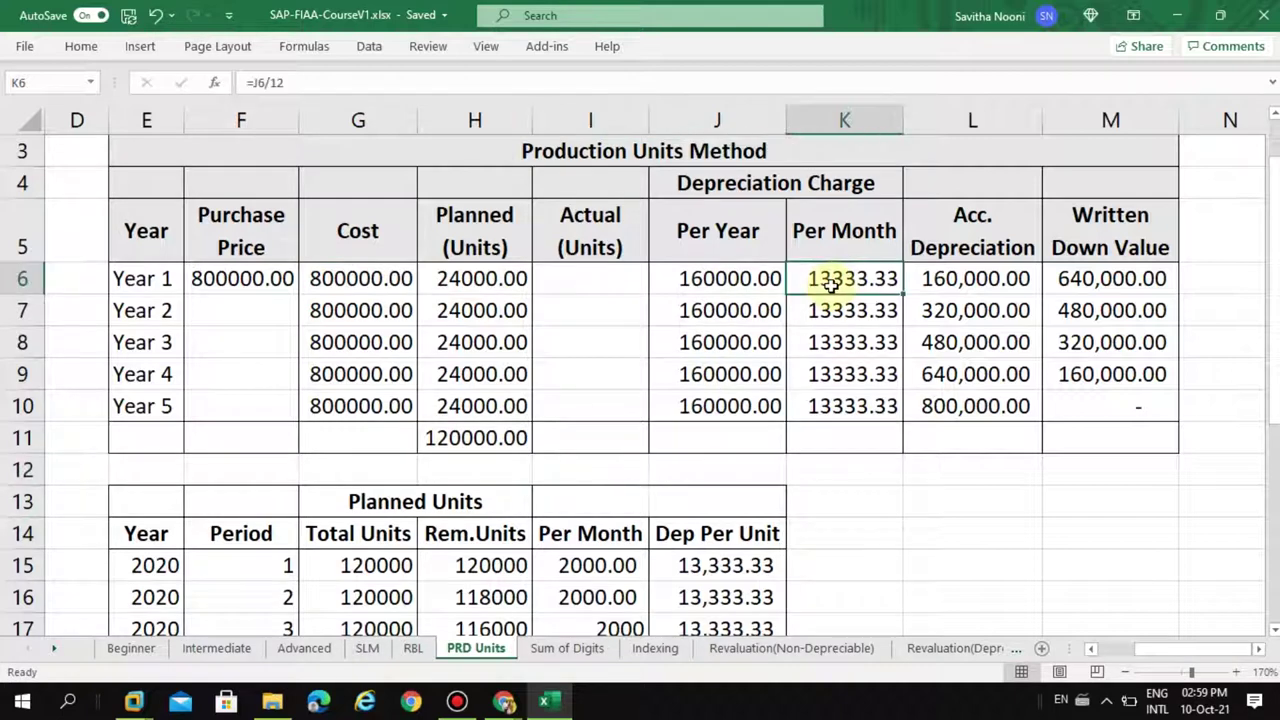
{"action": "left_click", "coordinate": [826, 338]}
{"action": "left_click", "coordinate": [822, 283]}
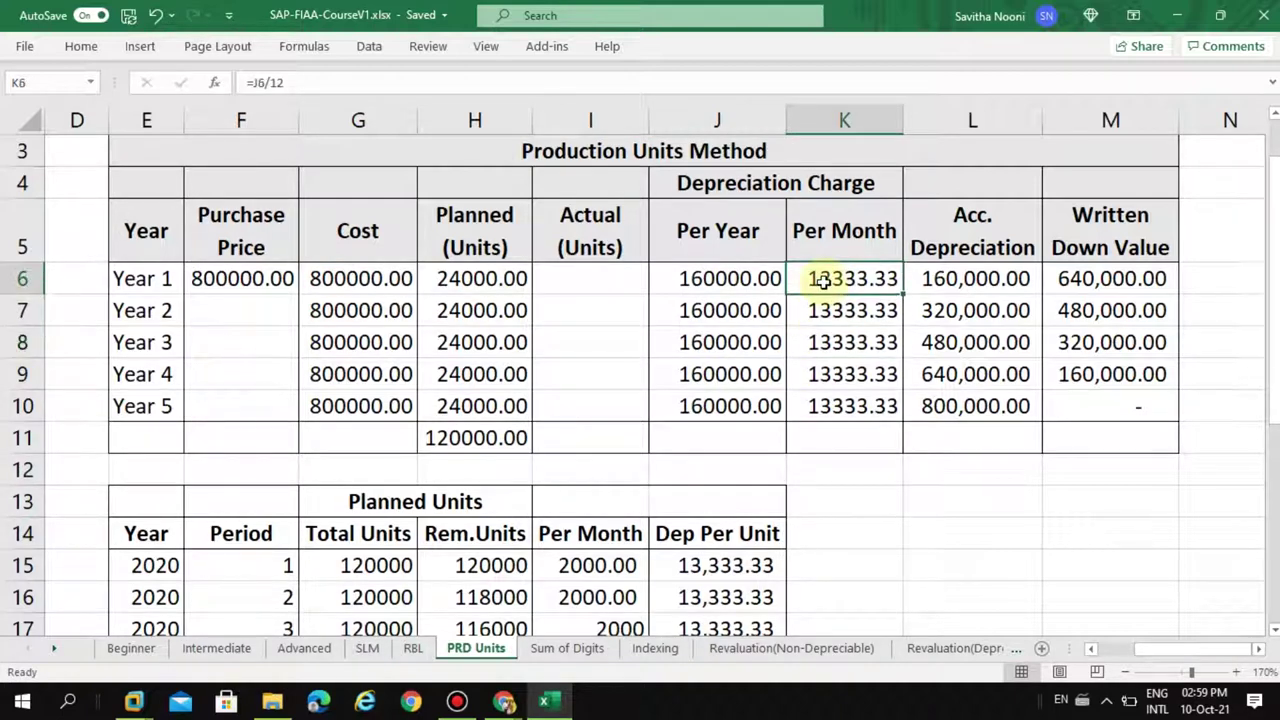
{"action": "left_click", "coordinate": [320, 82]}
{"action": "left_click", "coordinate": [600, 387]}
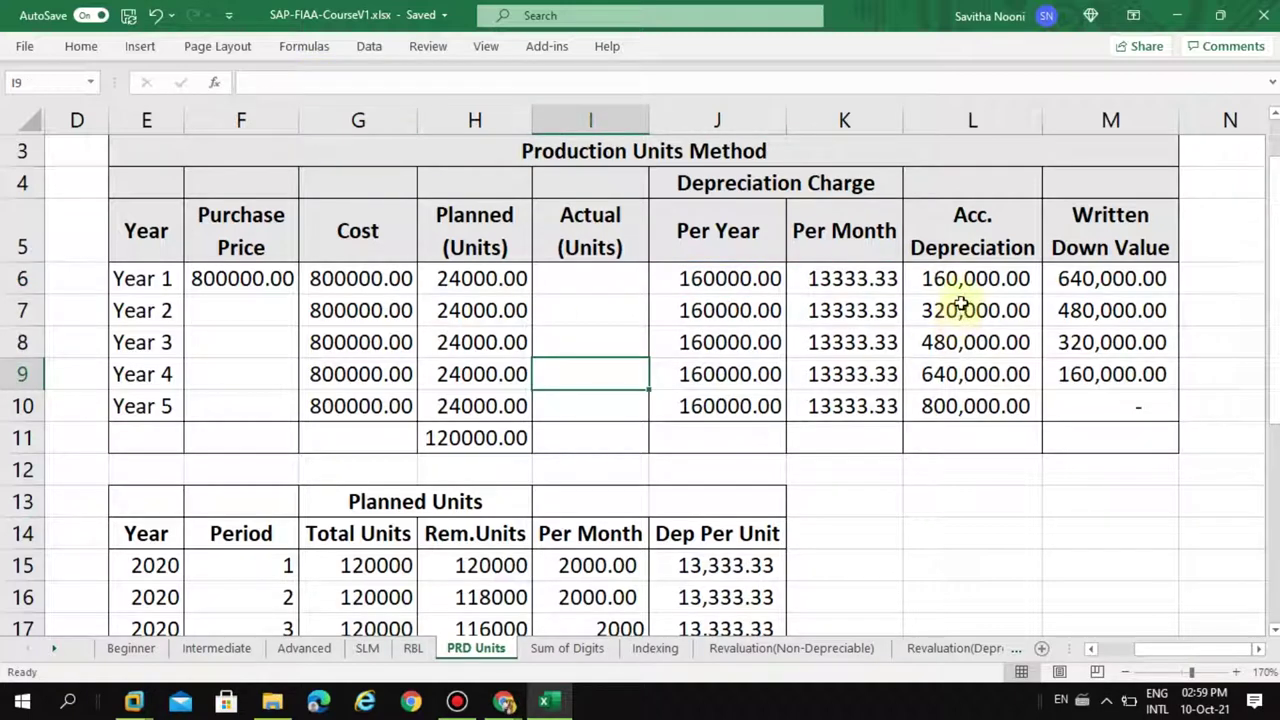
Confirm the Year 1 Per Month formula =J6/12, showing 13333.33
{"action": "left_click", "coordinate": [692, 287]}
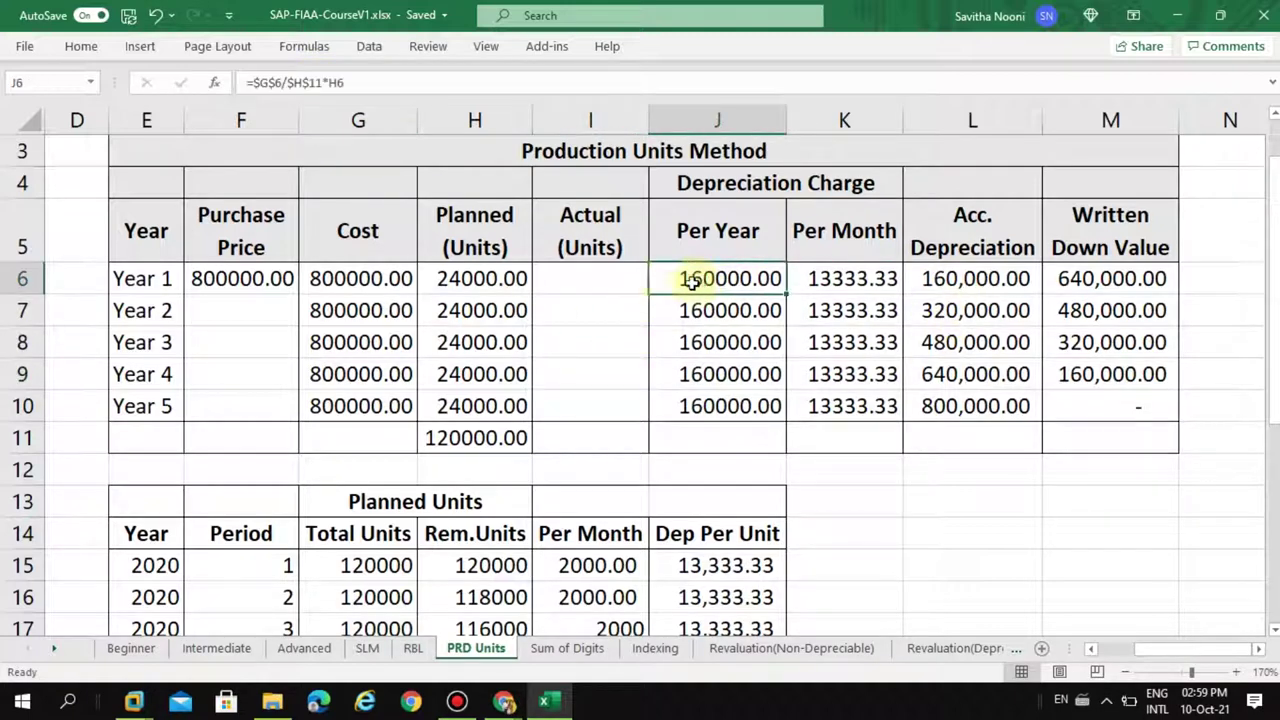
{"action": "left_click", "coordinate": [383, 82]}
{"action": "left_click", "coordinate": [765, 374]}
{"action": "left_click", "coordinate": [840, 280]}
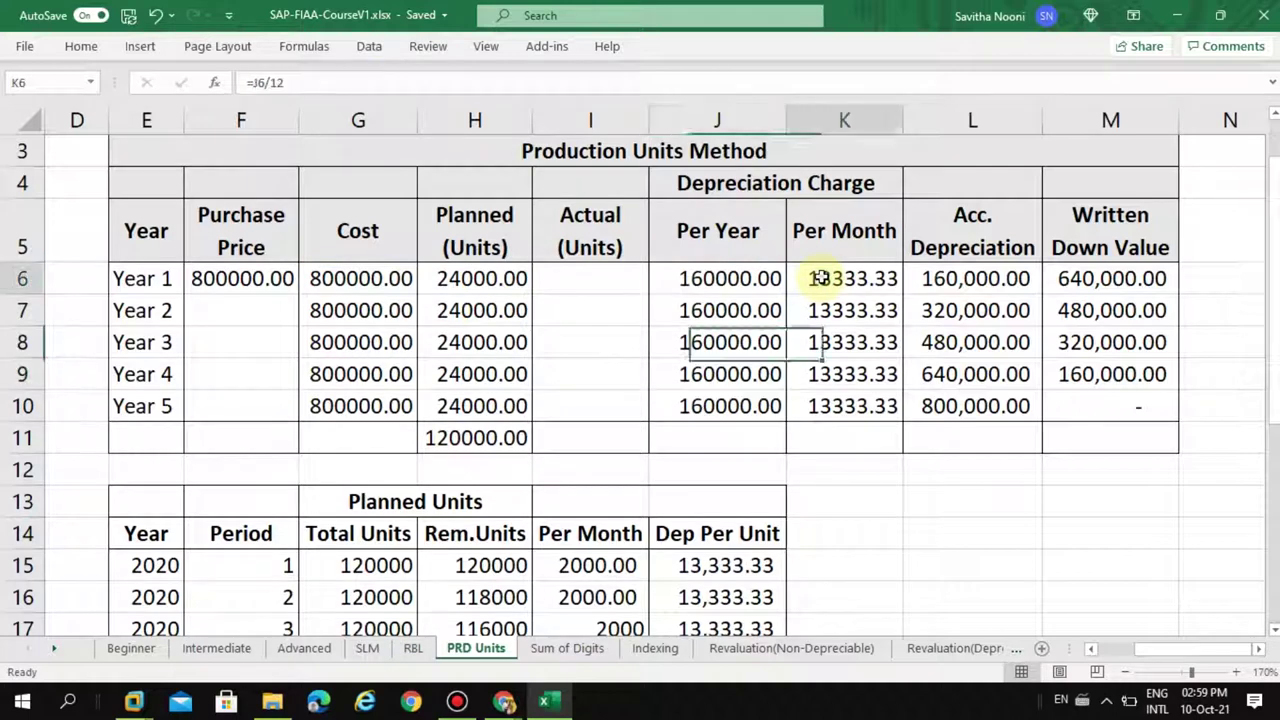
{"action": "left_click", "coordinate": [303, 85]}
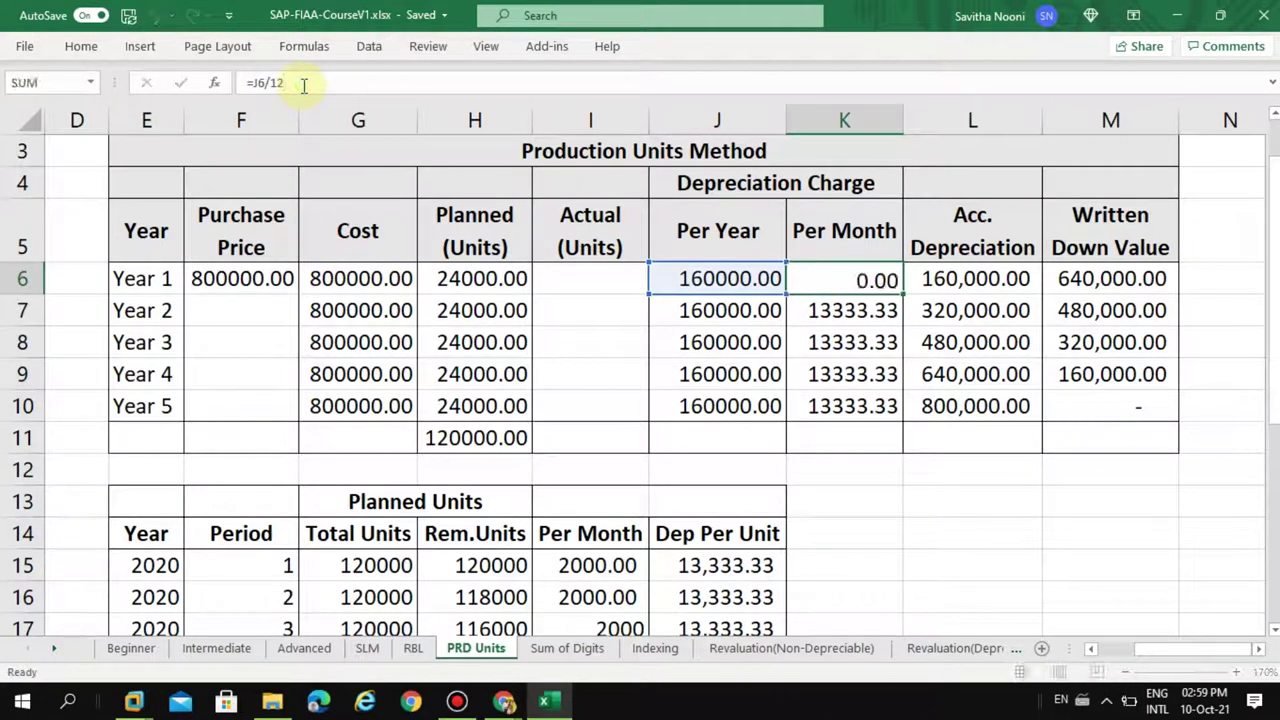
{"action": "key", "text": "Return"}
{"action": "left_click", "coordinate": [838, 280]}
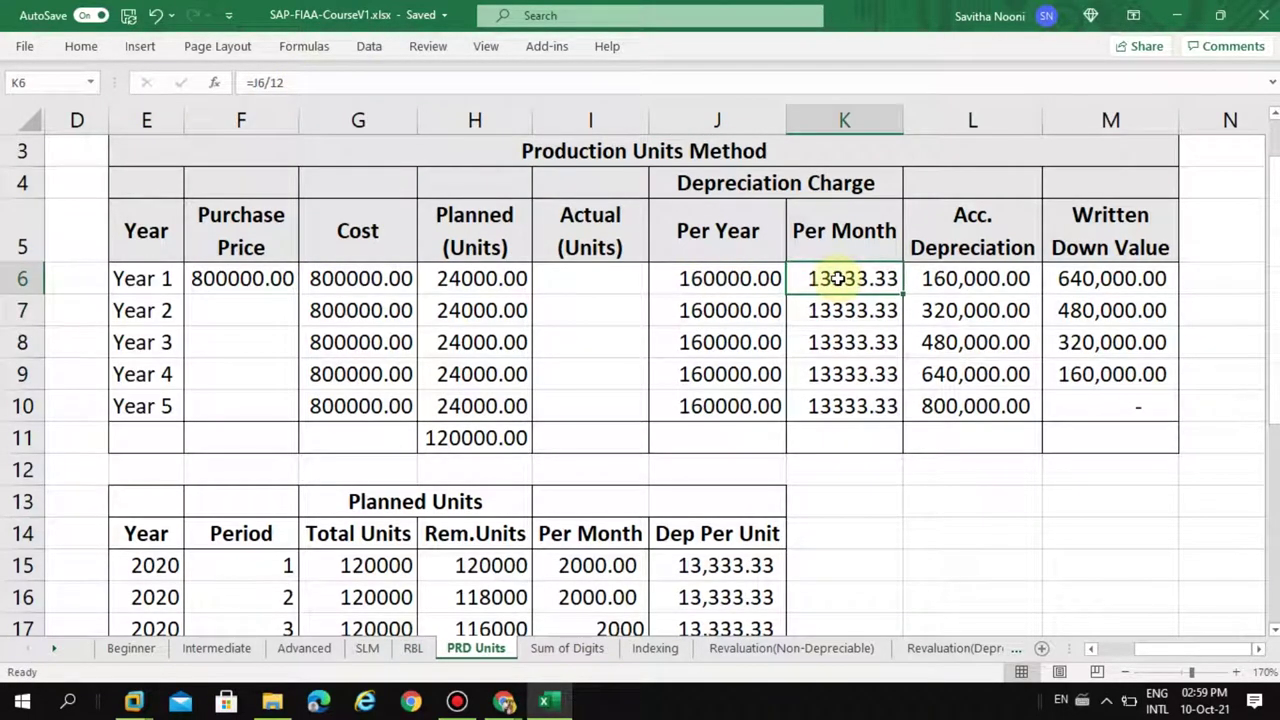
{"action": "left_click", "coordinate": [940, 280]}
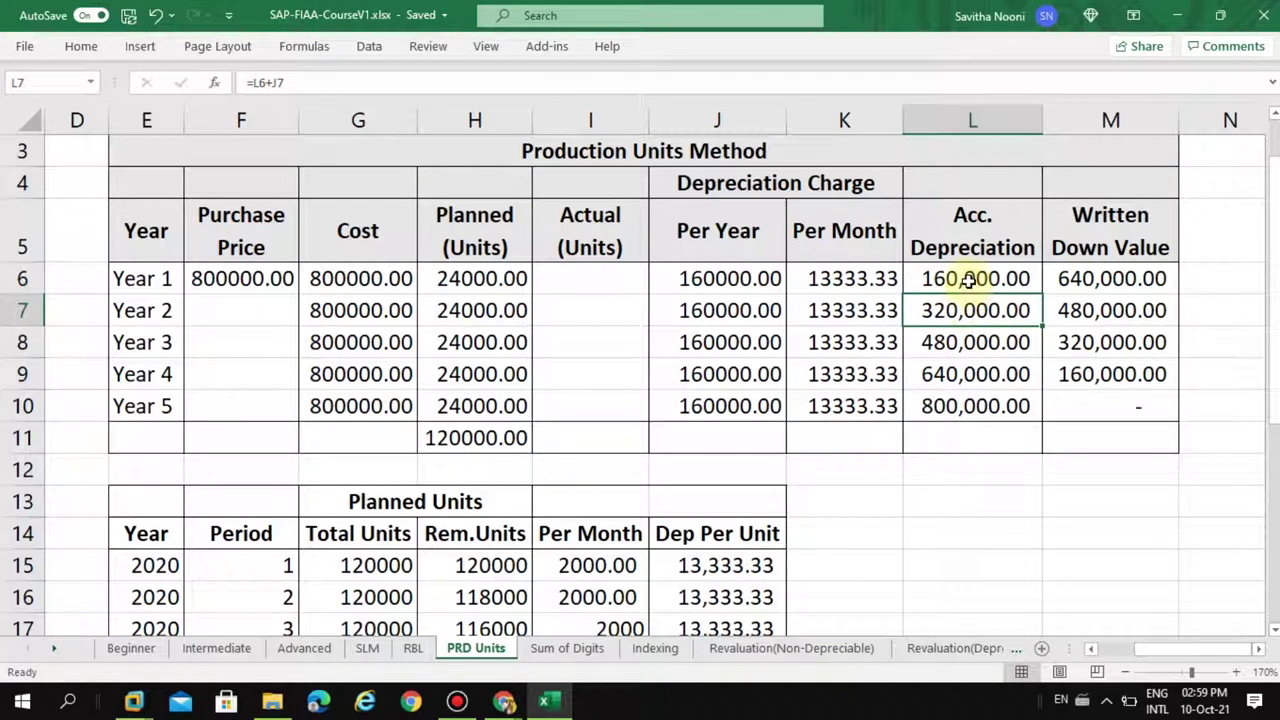
Set running totals =L6+J7 in L7 and =L7+J8 in L8 for Acc. Depreciation
{"action": "left_click_drag", "start_coordinate": [966, 291], "coordinate": [963, 400]}
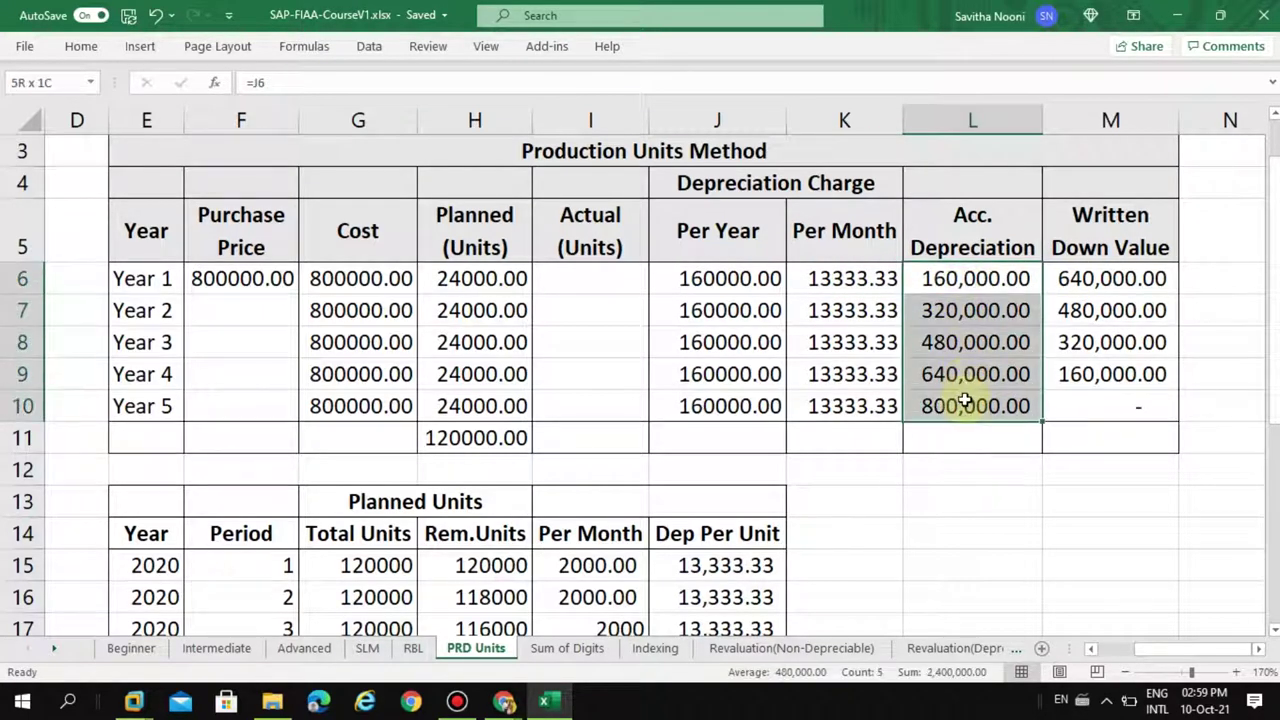
{"action": "left_click", "coordinate": [945, 284]}
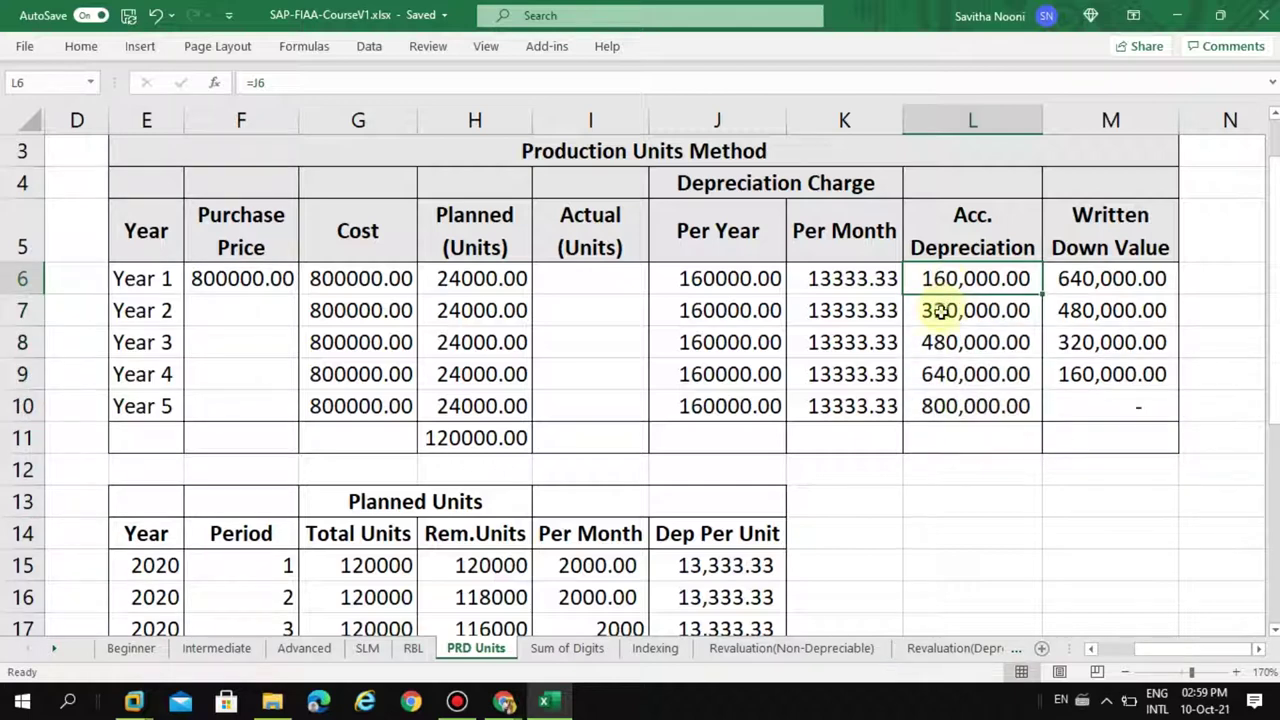
{"action": "left_click", "coordinate": [945, 311]}
{"action": "left_click", "coordinate": [408, 89]}
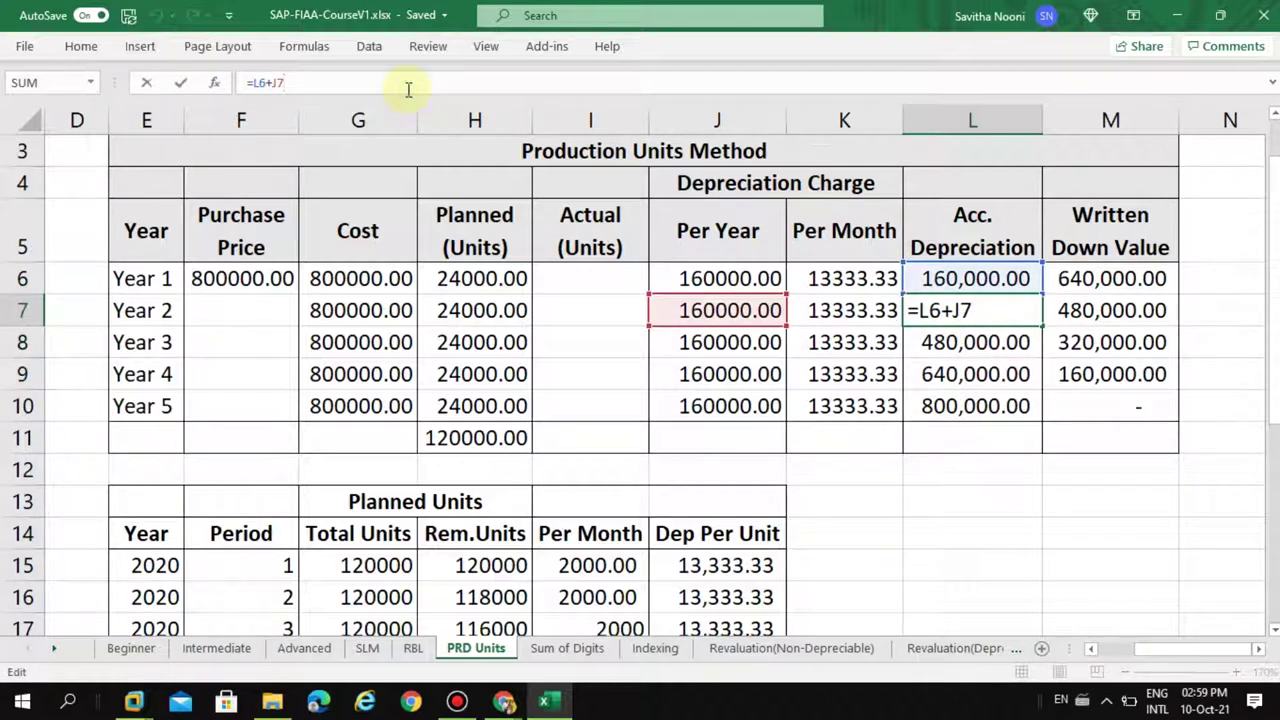
{"action": "key", "text": "Return"}
{"action": "left_click", "coordinate": [408, 89]}
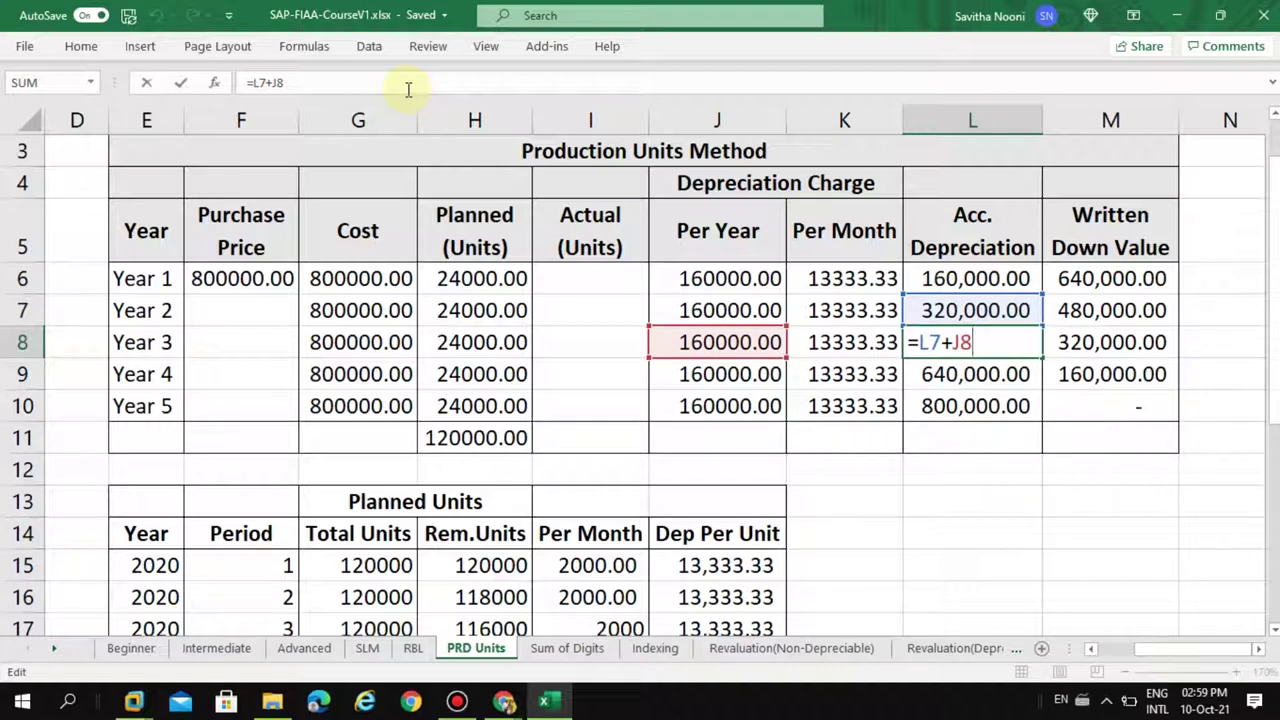
{"action": "key", "text": "Return"}
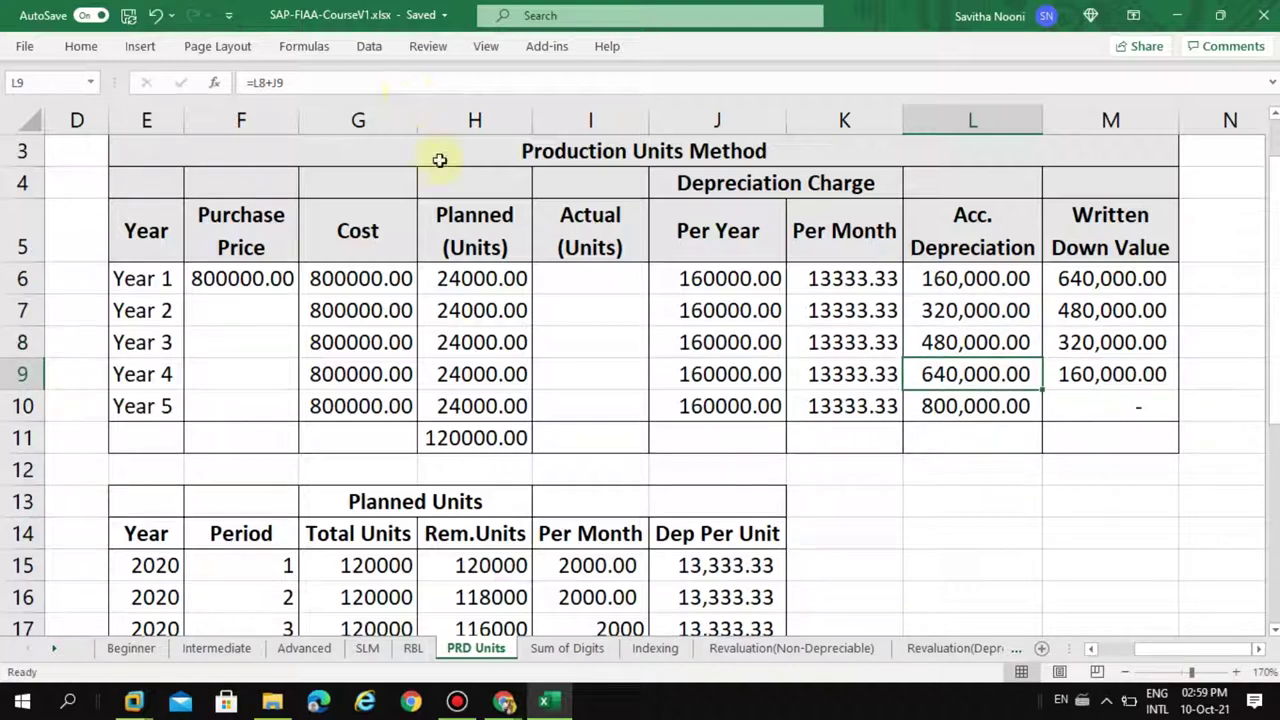
Enter =G6-L6 in M6 for a Year 1 Written Down Value of 640,000.00
{"action": "left_click", "coordinate": [1096, 277]}
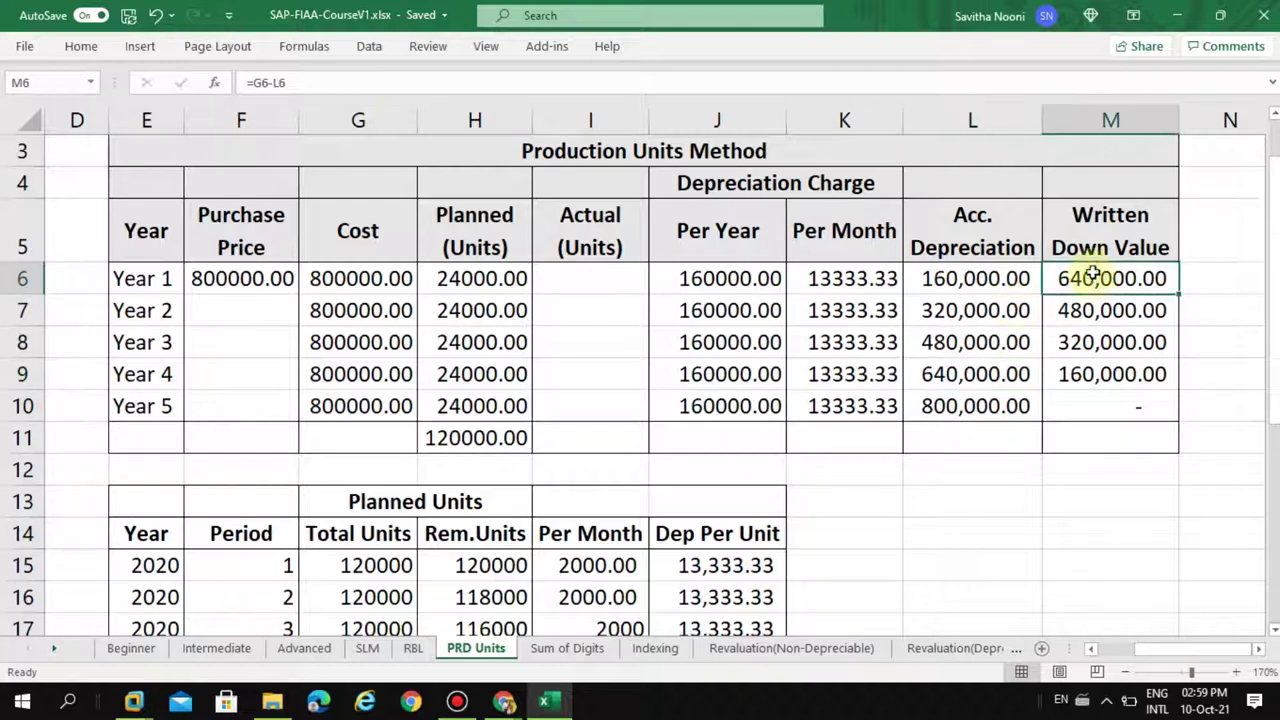
{"action": "left_click", "coordinate": [1100, 216]}
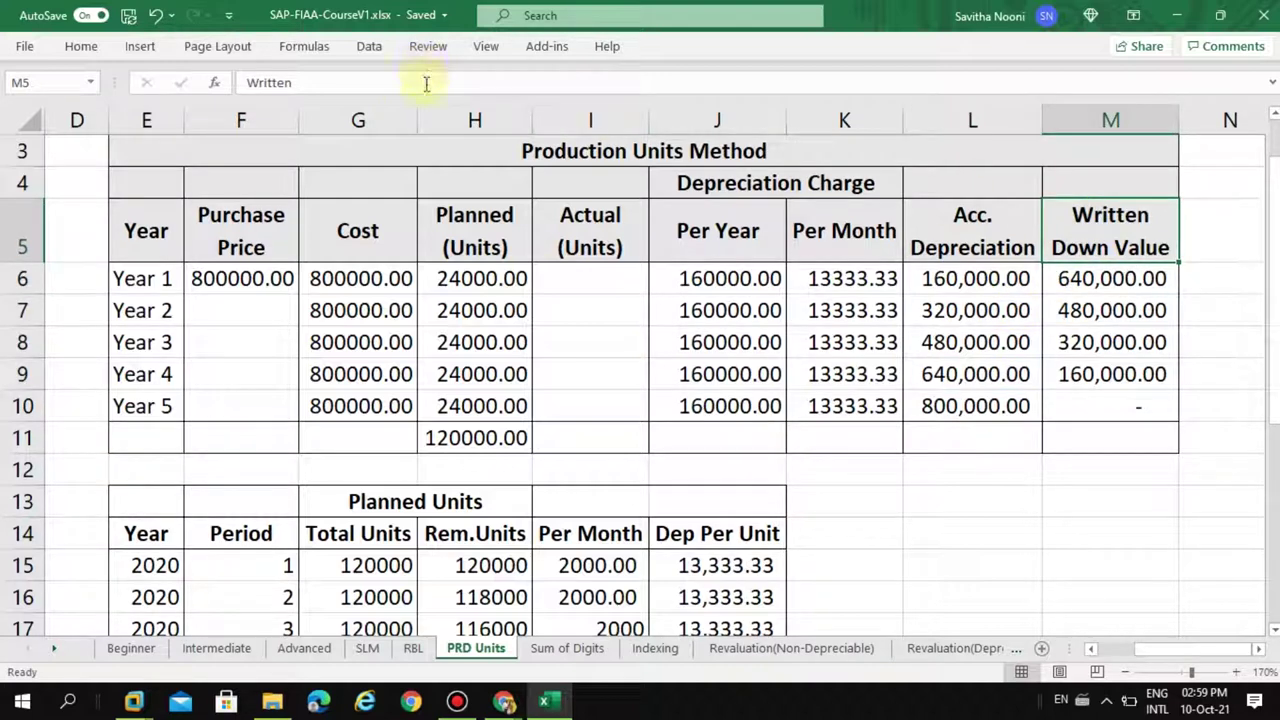
{"action": "left_click", "coordinate": [1080, 185]}
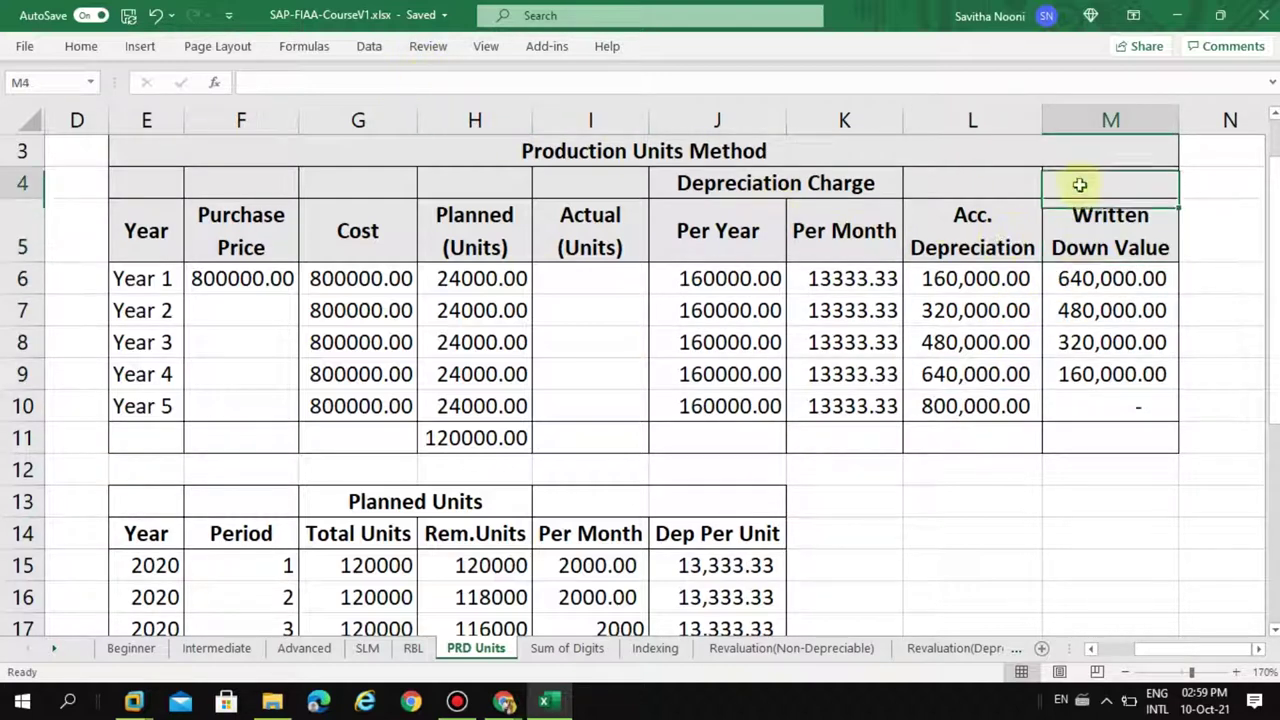
{"action": "left_click", "coordinate": [1081, 247]}
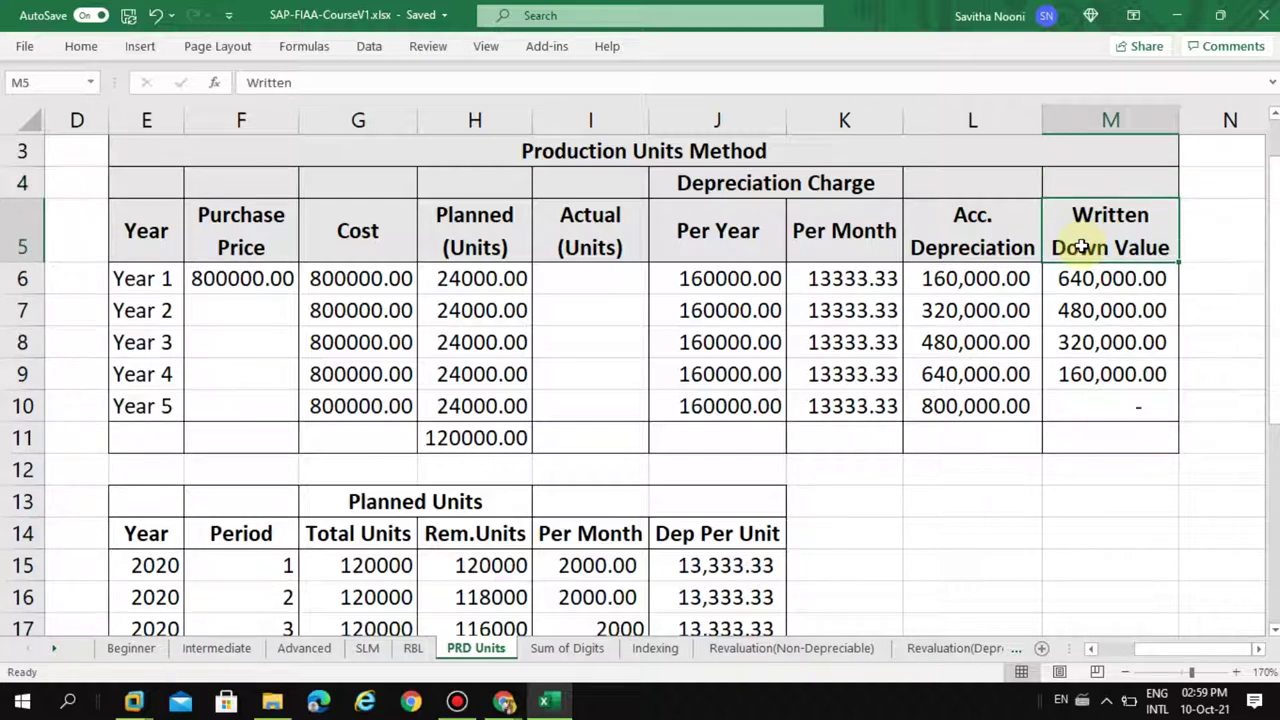
{"action": "left_click", "coordinate": [1062, 279]}
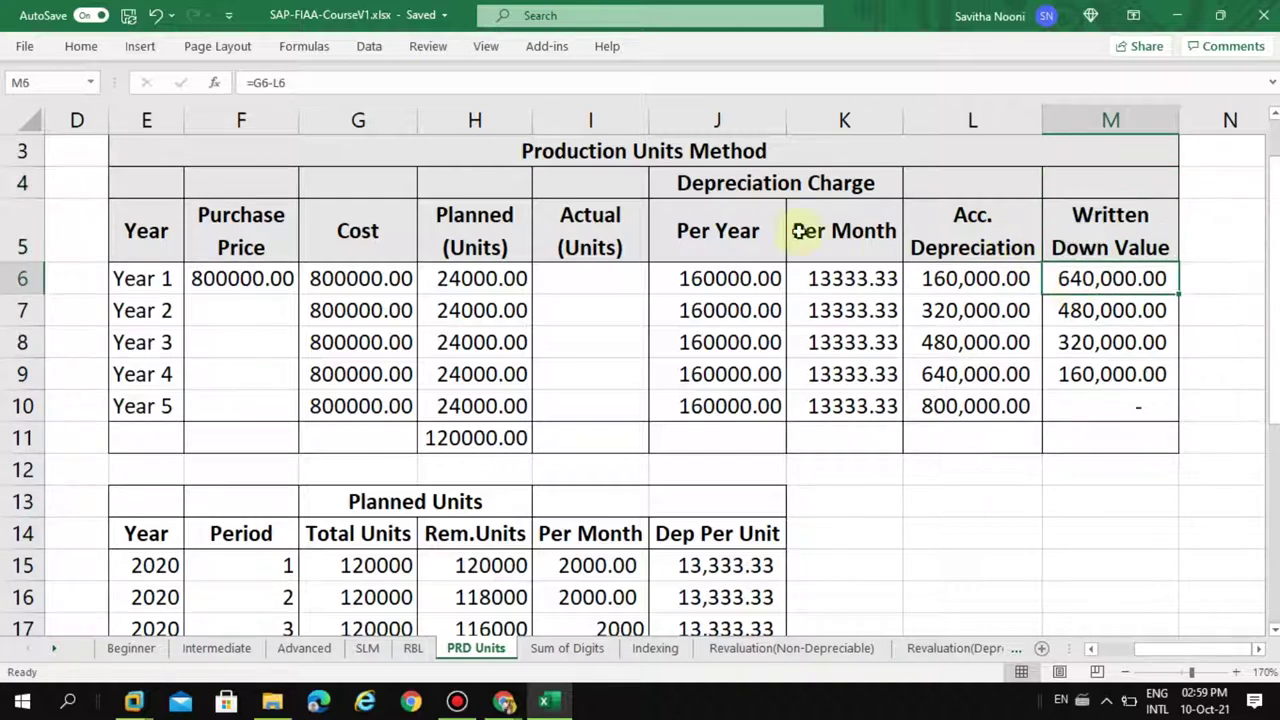
{"action": "left_click", "coordinate": [350, 82]}
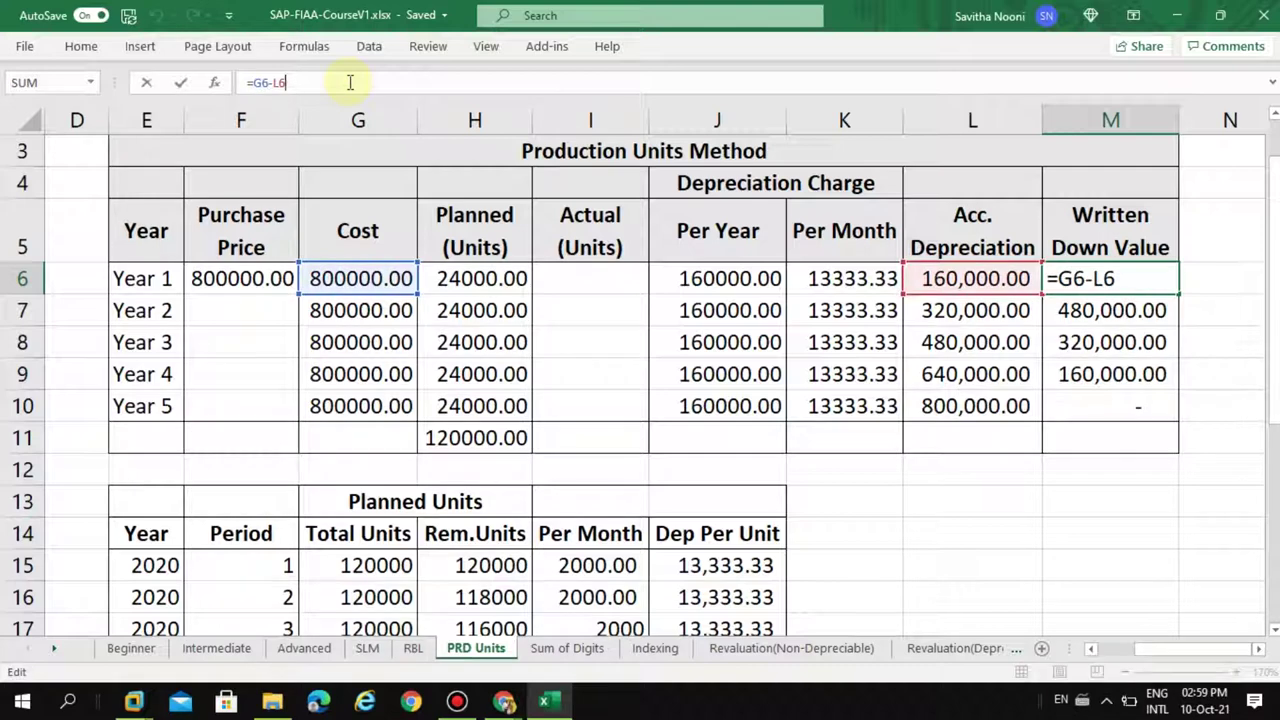
{"action": "key", "text": "Return"}
Fill M7 through M10 with matching =G-L formulas, reaching zero by Year 5
{"action": "left_click", "coordinate": [350, 82]}
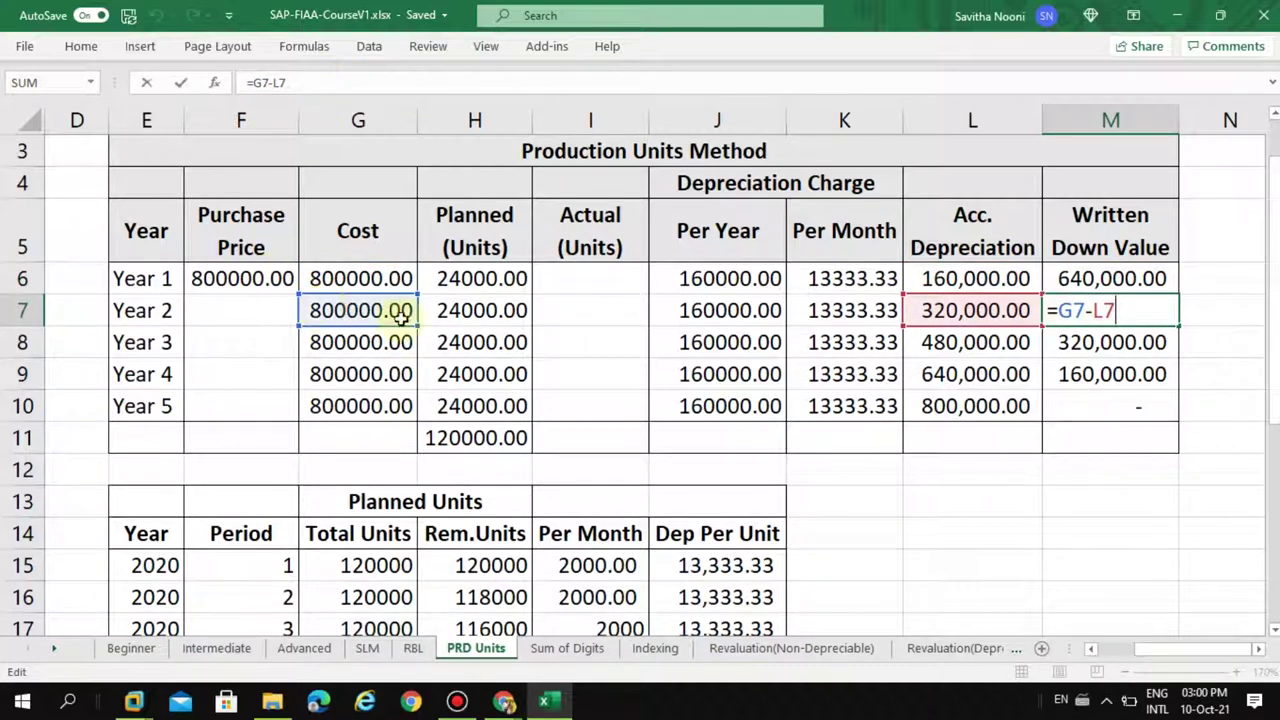
{"action": "key", "text": "Return"}
{"action": "key", "text": "F2"}
{"action": "key", "text": "Return"}
{"action": "key", "text": "F2"}
{"action": "key", "text": "Return"}
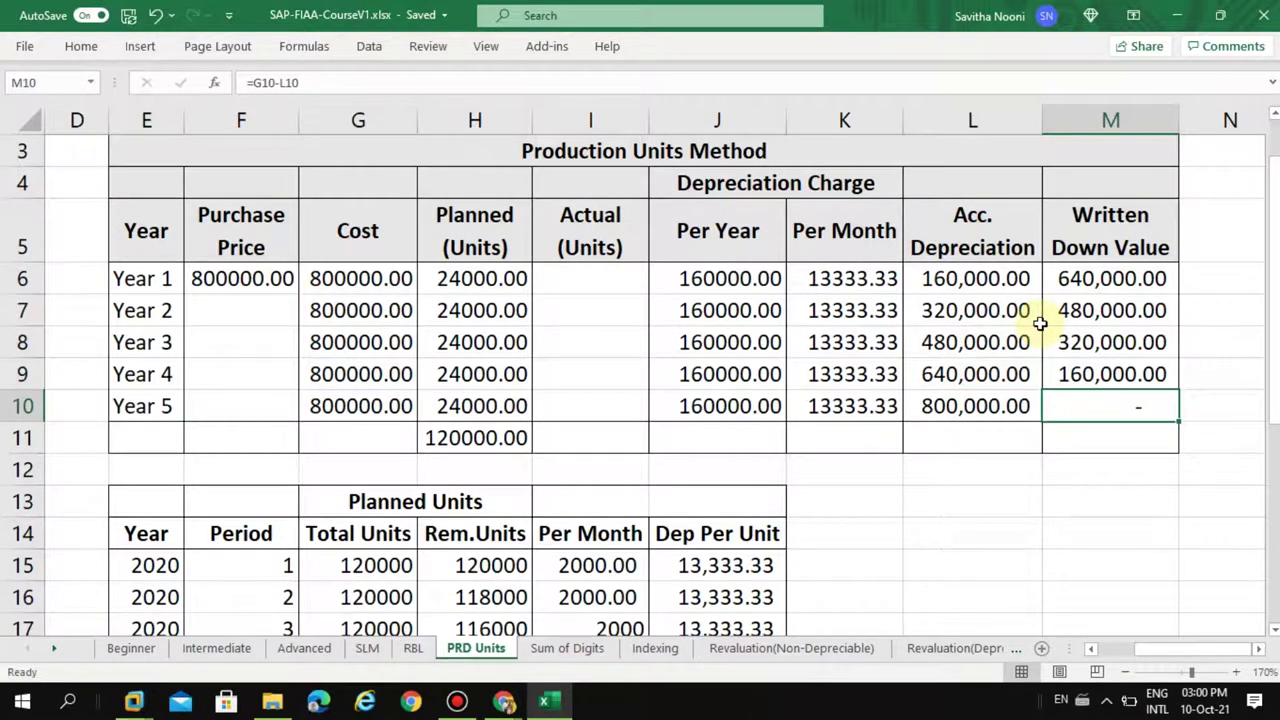
{"action": "key", "text": "F2"}
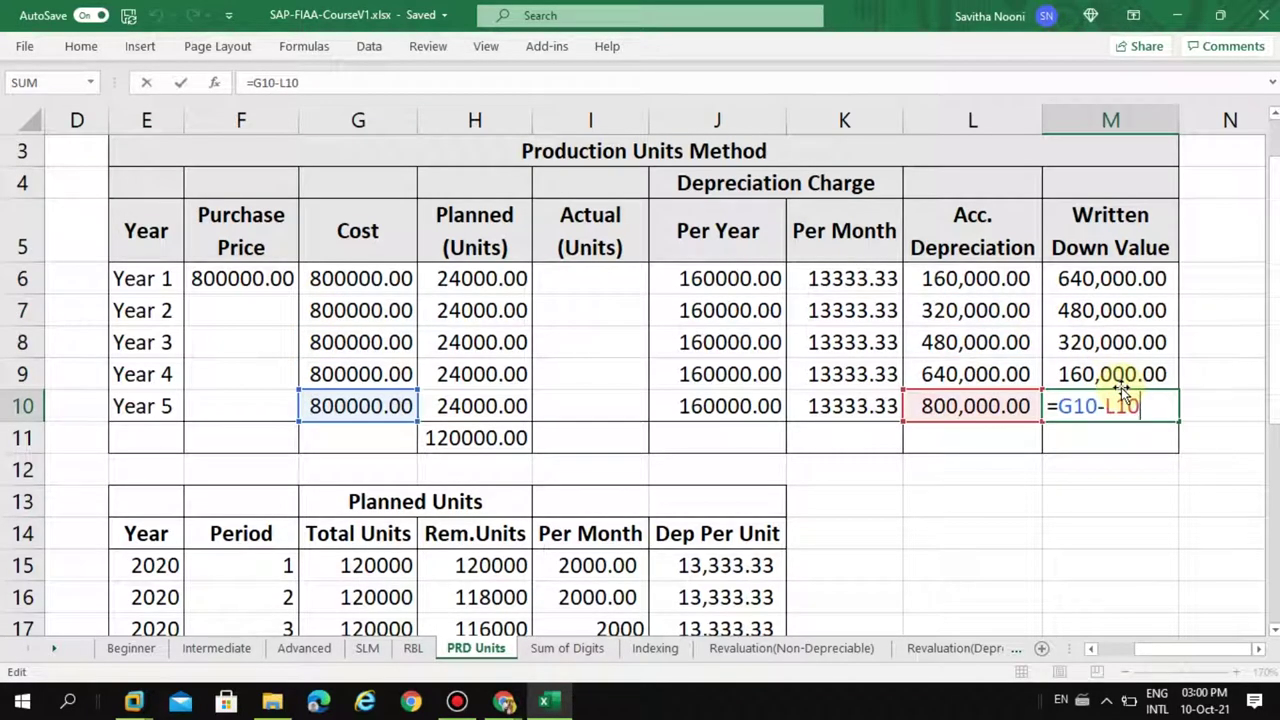
{"action": "key", "text": "Return"}
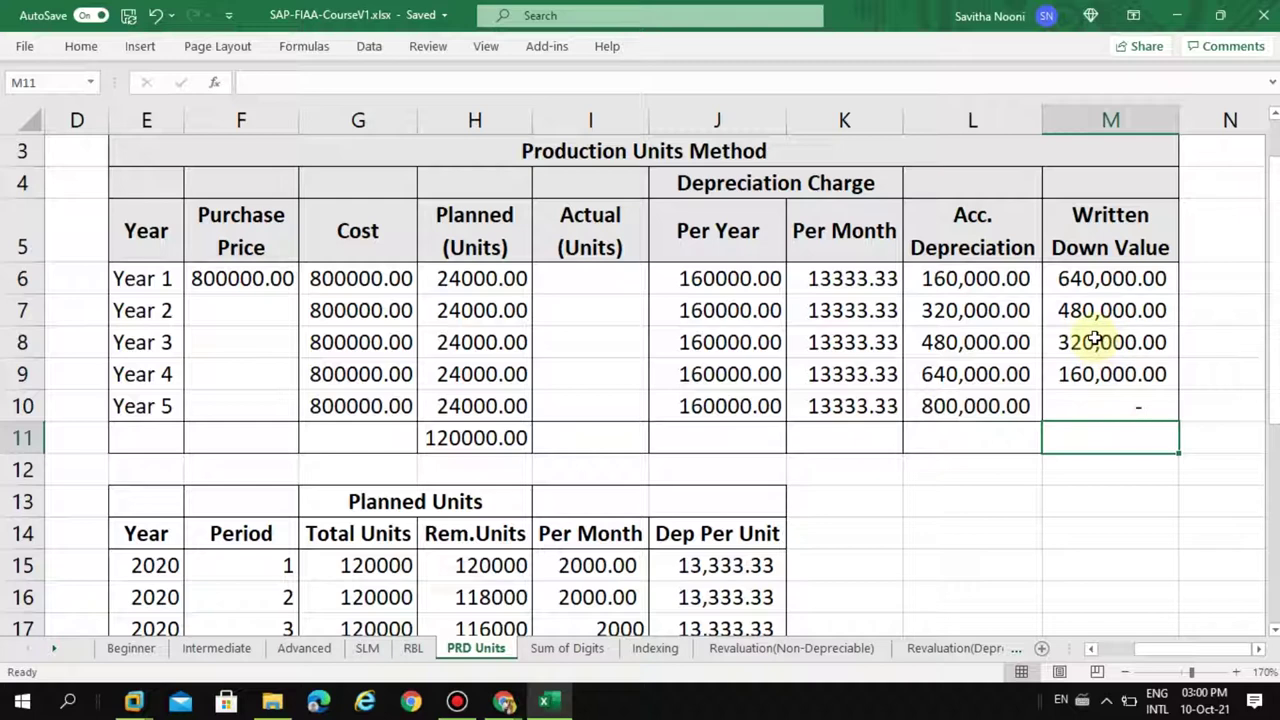
{"action": "left_click", "coordinate": [1107, 406]}
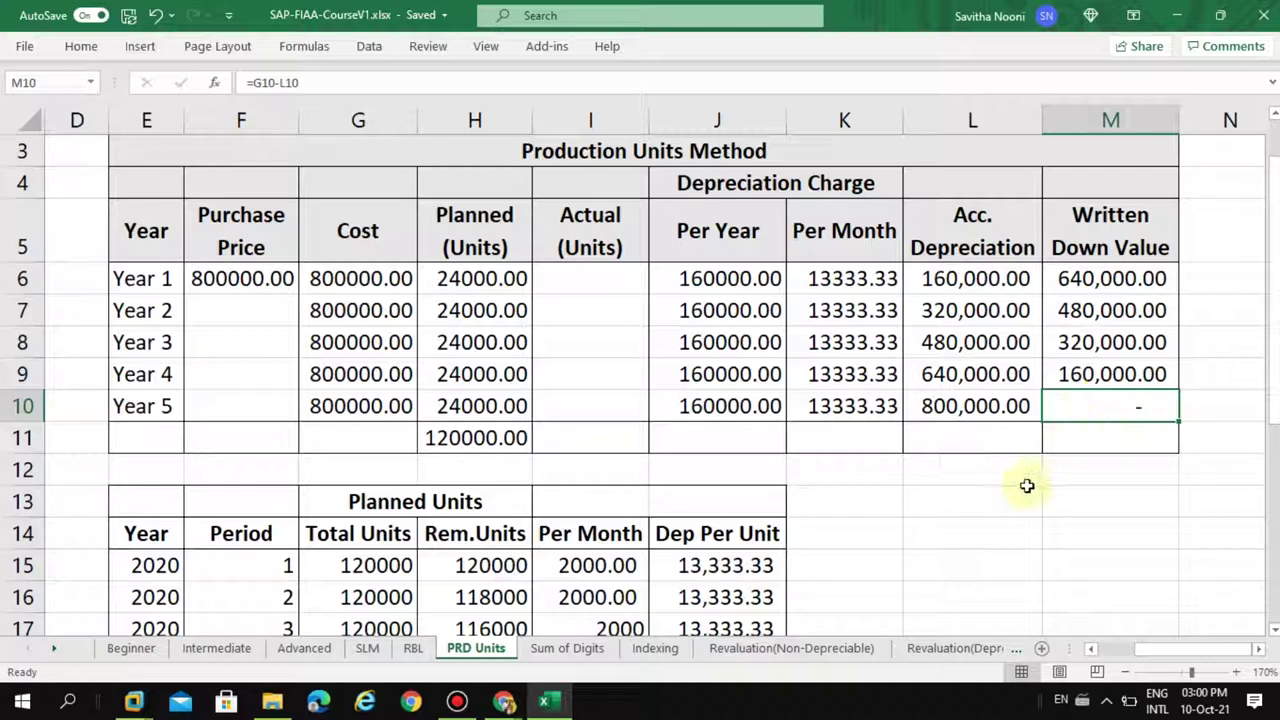
Format the twelve Per Month cells I15:I26 as General so each shows 2000
{"action": "scroll", "coordinate": [1027, 486], "scroll_direction": "down", "scroll_amount": 1}
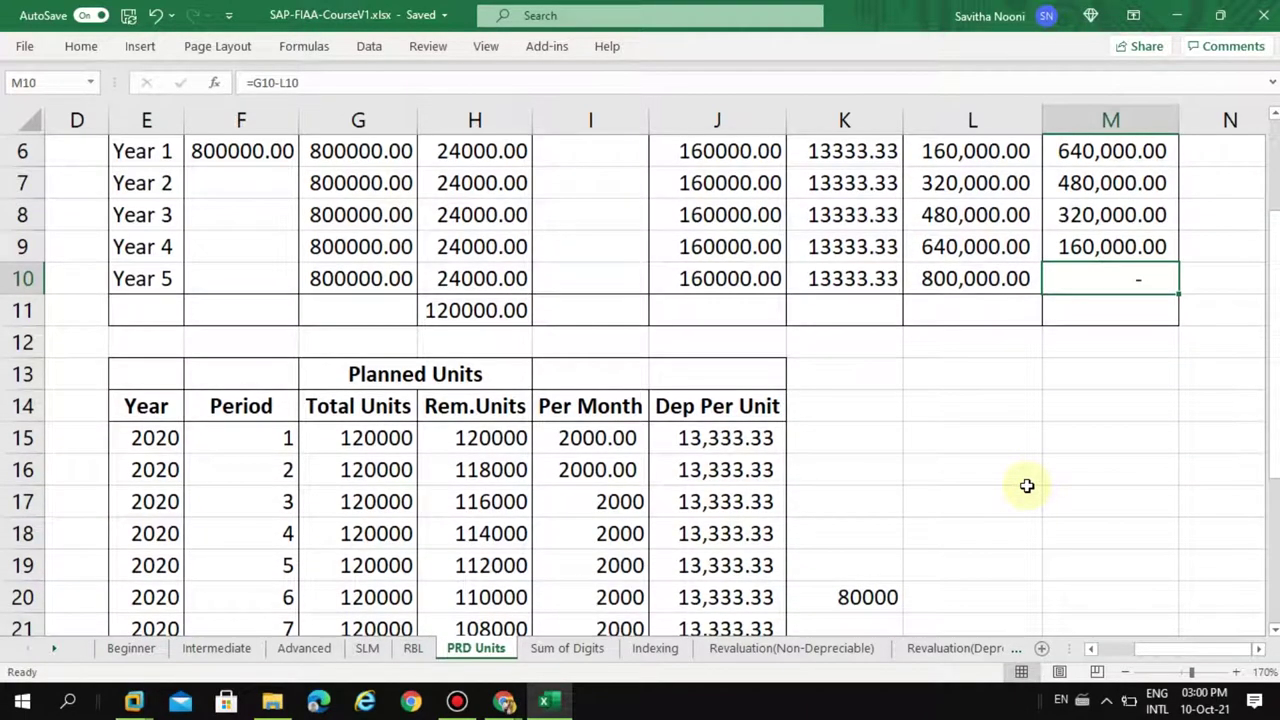
{"action": "scroll", "coordinate": [1027, 486], "scroll_direction": "down", "scroll_amount": 2}
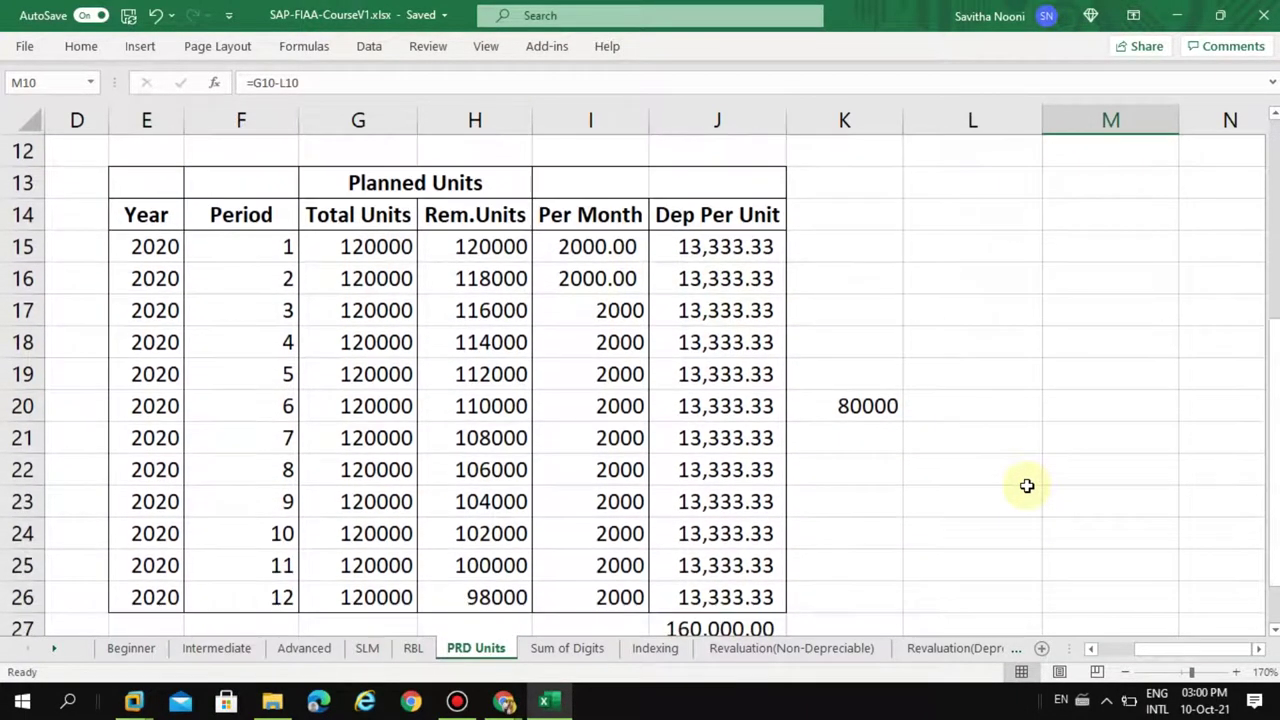
{"action": "left_click", "coordinate": [593, 243]}
{"action": "left_click_drag", "start_coordinate": [593, 243], "coordinate": [603, 300]}
{"action": "left_click", "coordinate": [606, 302]}
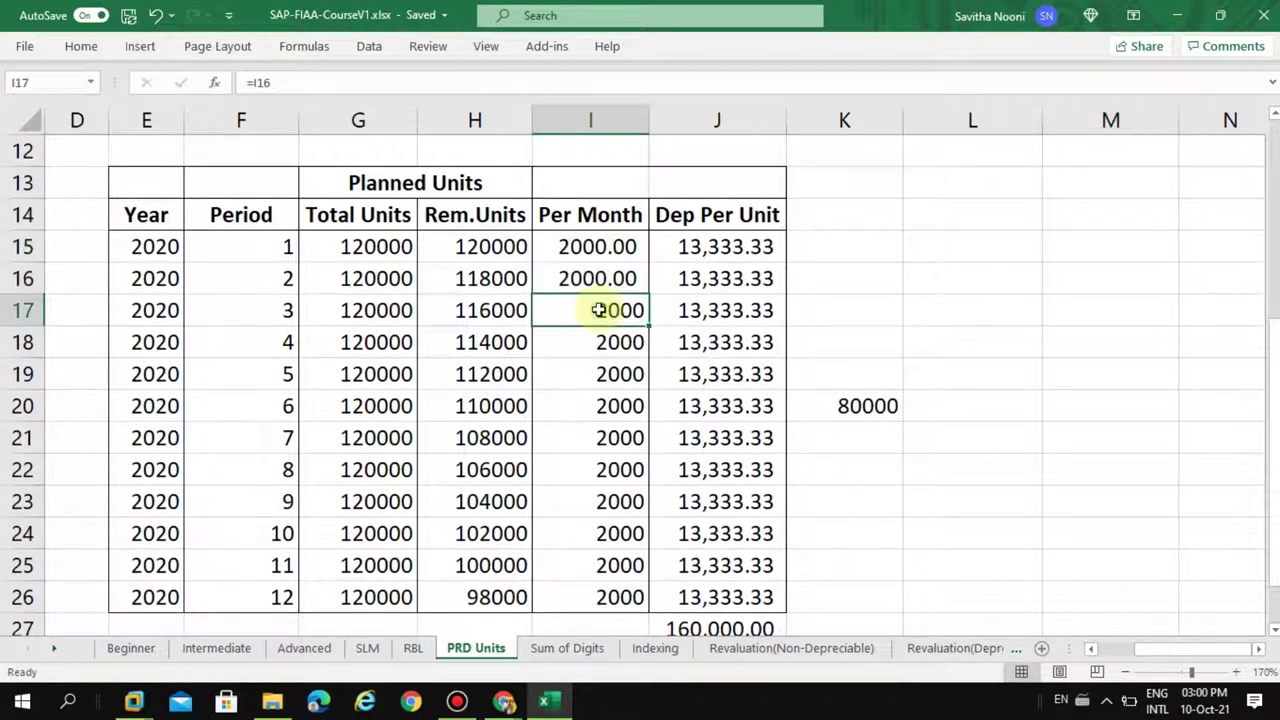
{"action": "left_click_drag", "start_coordinate": [597, 243], "coordinate": [600, 598]}
{"action": "right_click", "coordinate": [597, 377]}
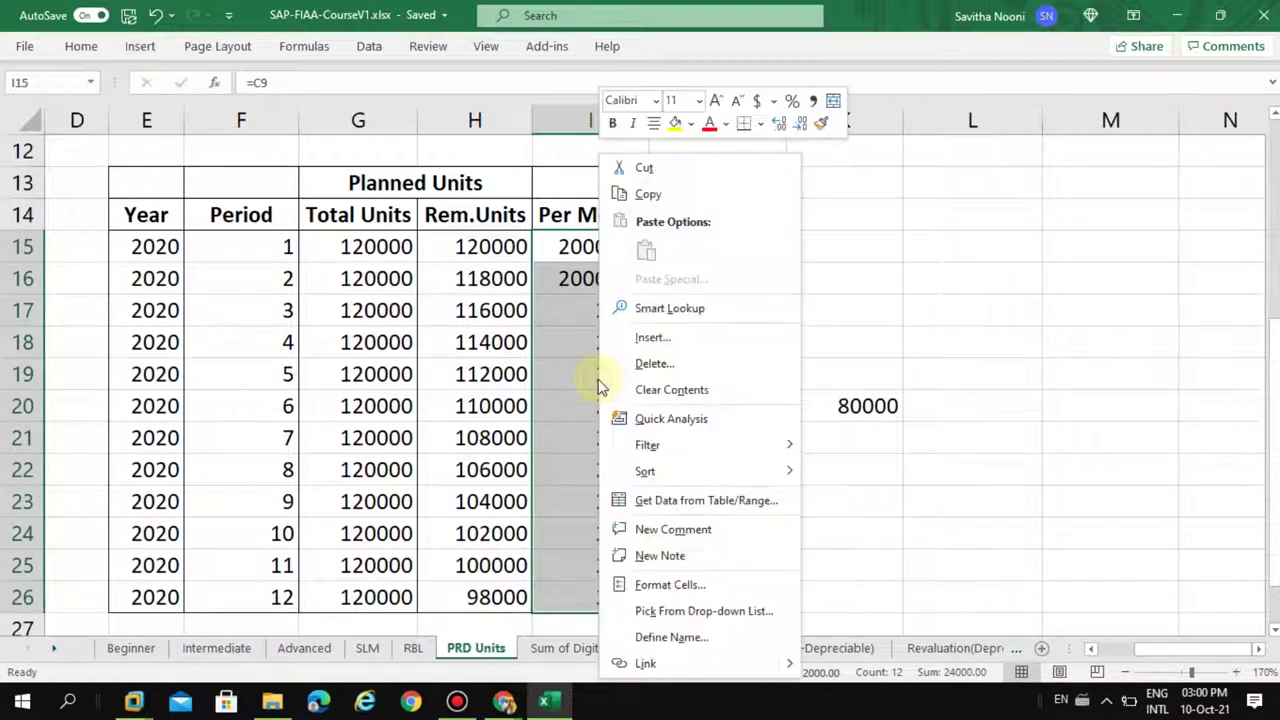
{"action": "left_click", "coordinate": [655, 586]}
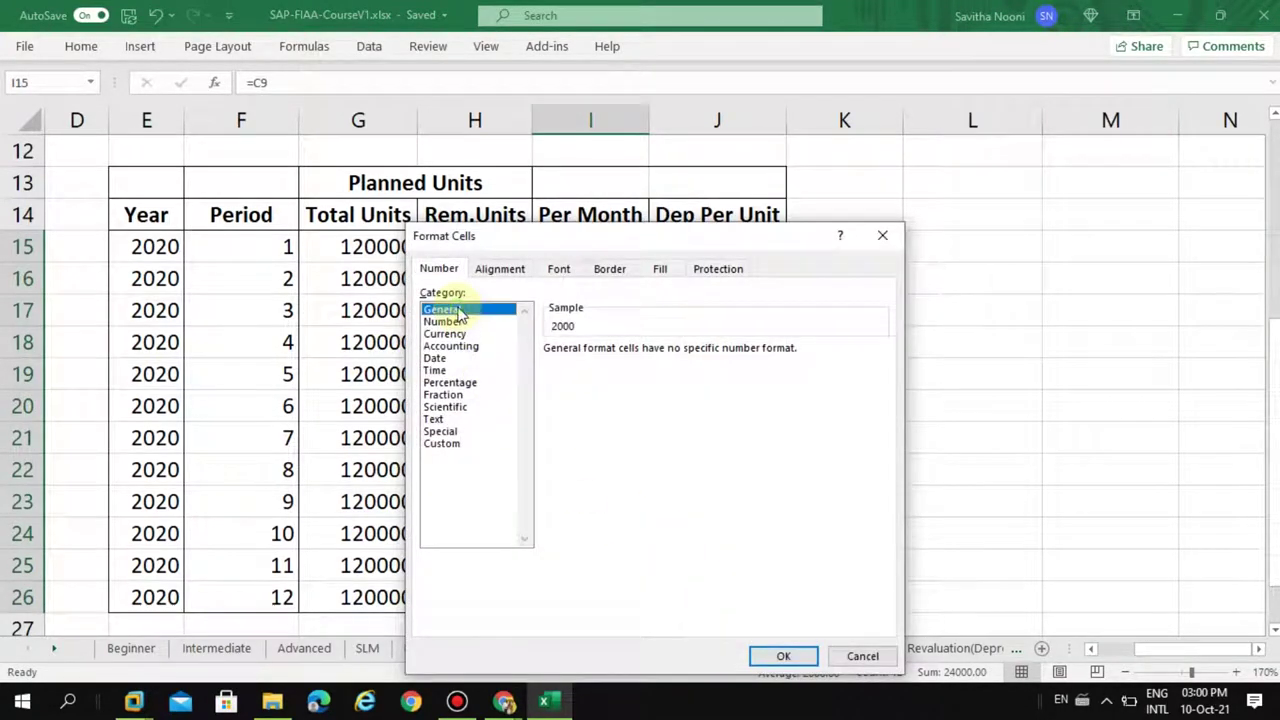
{"action": "left_click", "coordinate": [775, 655]}
{"action": "left_click", "coordinate": [851, 505]}
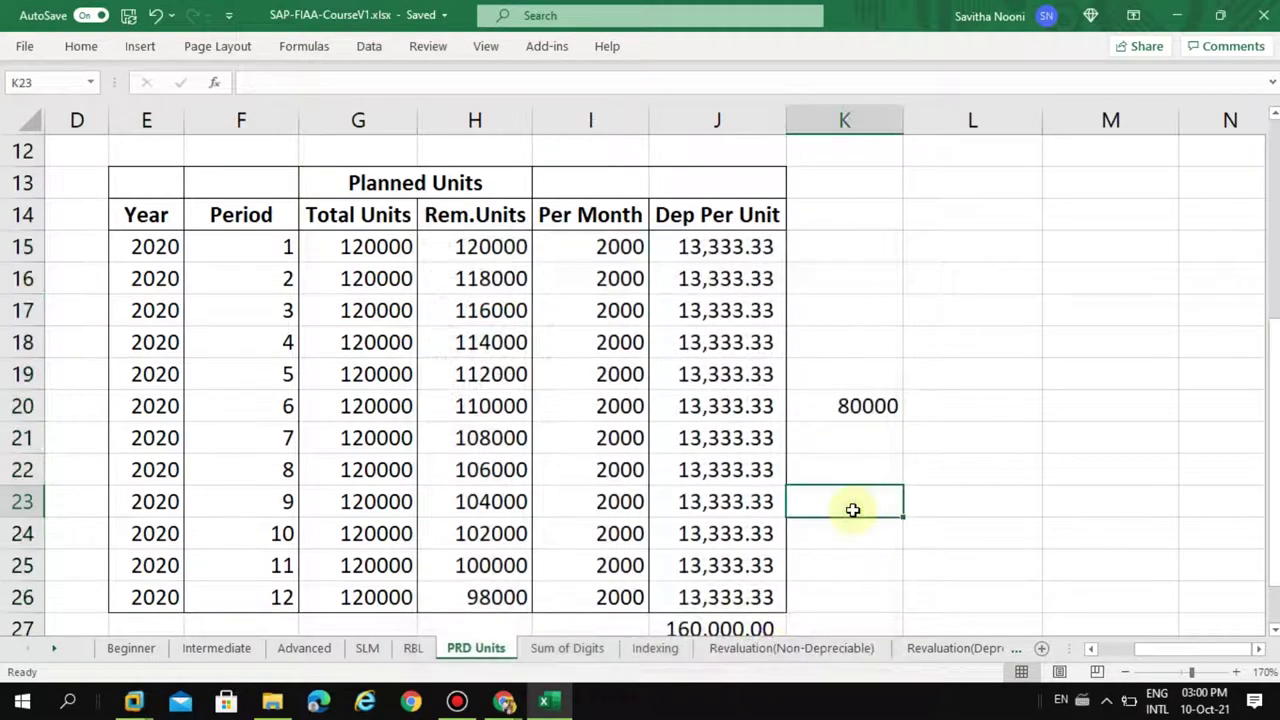
{"action": "left_click", "coordinate": [630, 410]}
{"action": "left_click", "coordinate": [491, 251]}
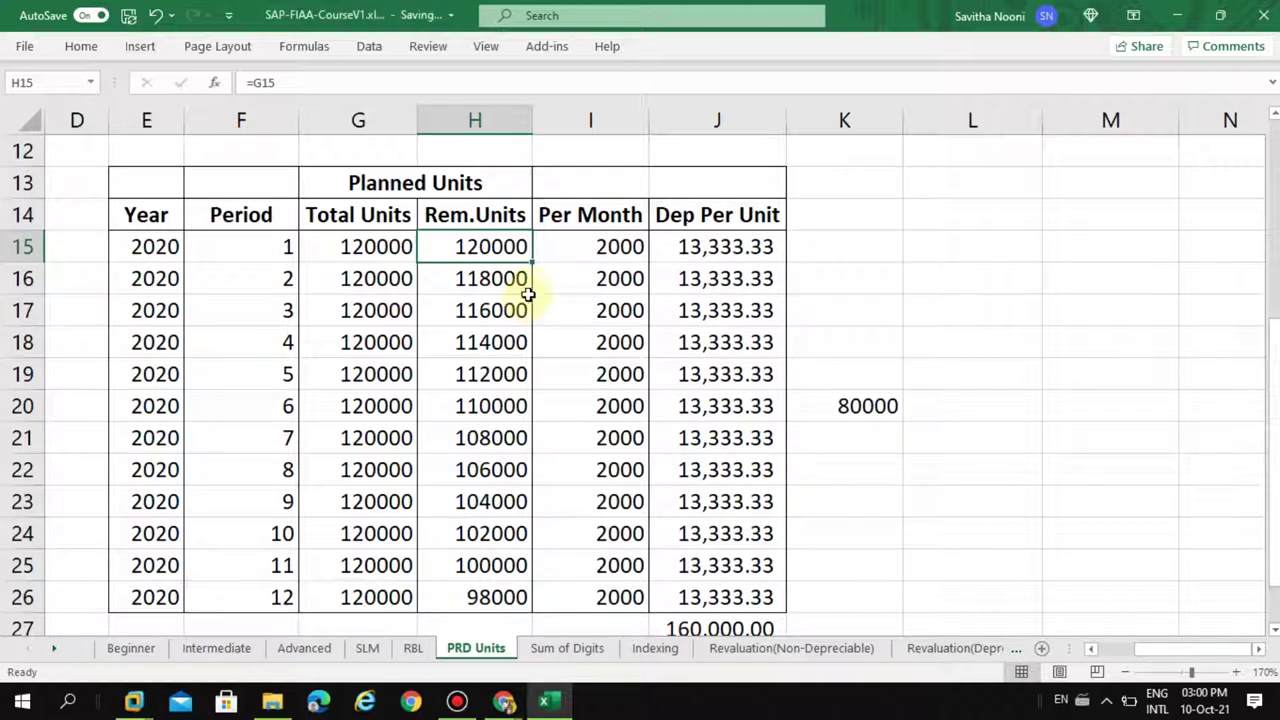
{"action": "left_click", "coordinate": [580, 310]}
{"action": "left_click", "coordinate": [606, 247]}
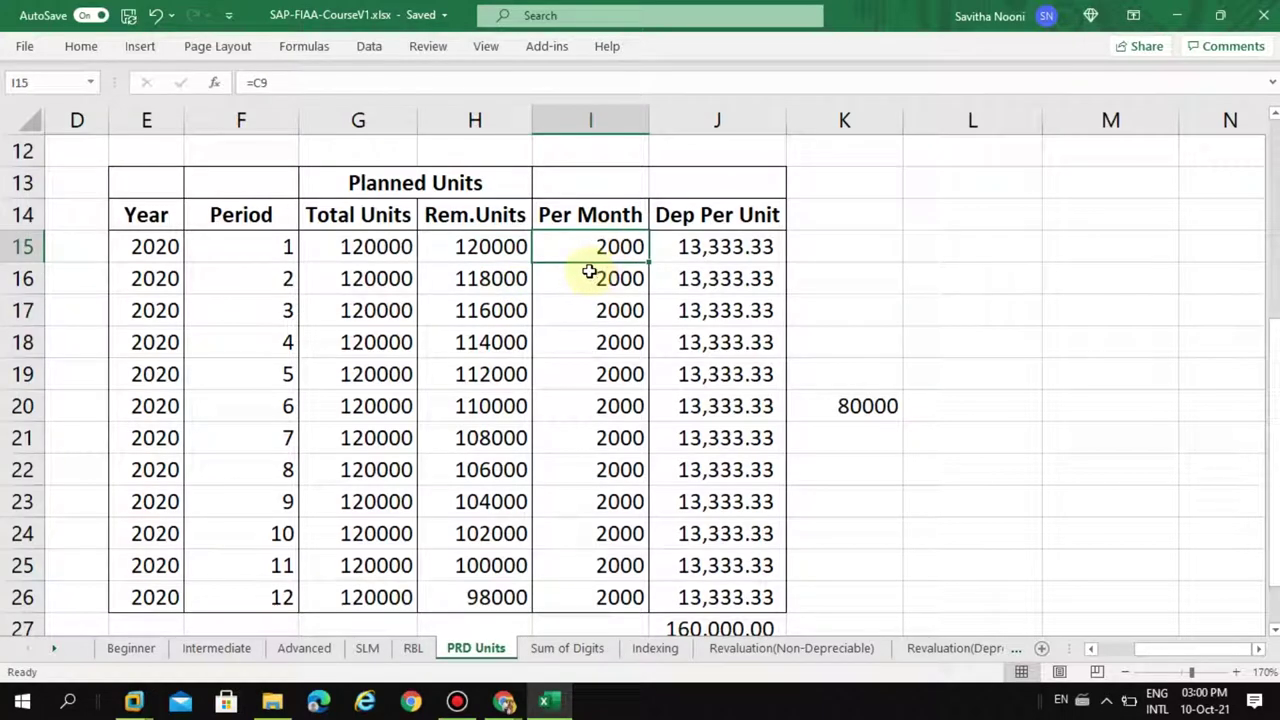
{"action": "mouse_move", "coordinate": [1140, 648]}
{"action": "left_mouse_down"}
{"action": "mouse_move", "coordinate": [1128, 660]}
{"action": "mouse_move", "coordinate": [1117, 651]}
{"action": "left_mouse_up"}
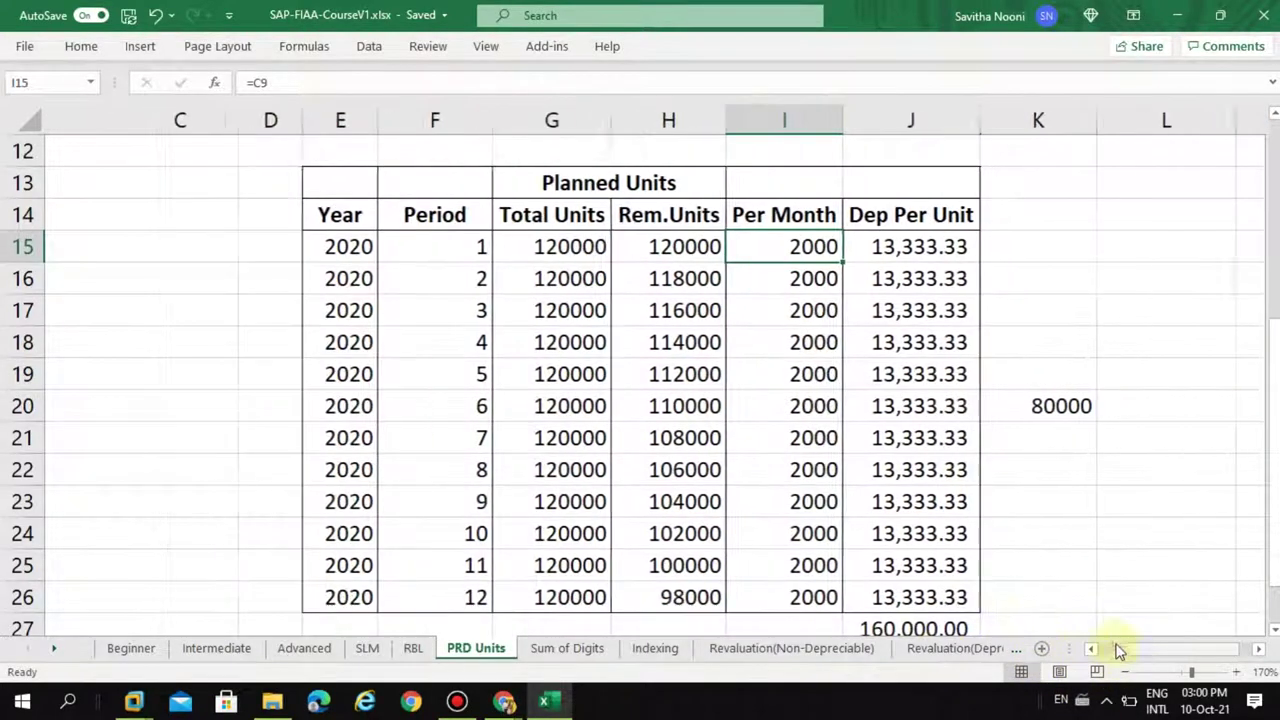
{"action": "left_click", "coordinate": [493, 246]}
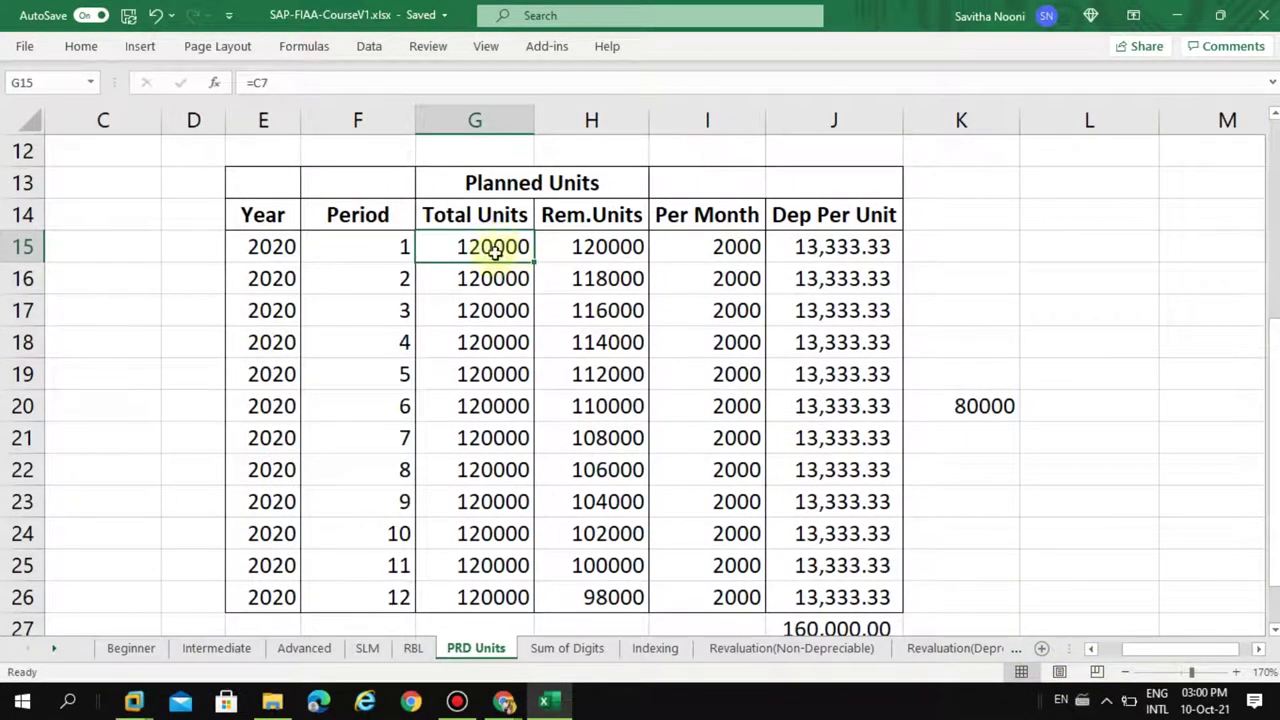
{"action": "left_click", "coordinate": [480, 277]}
{"action": "left_click_drag", "start_coordinate": [471, 246], "coordinate": [487, 590]}
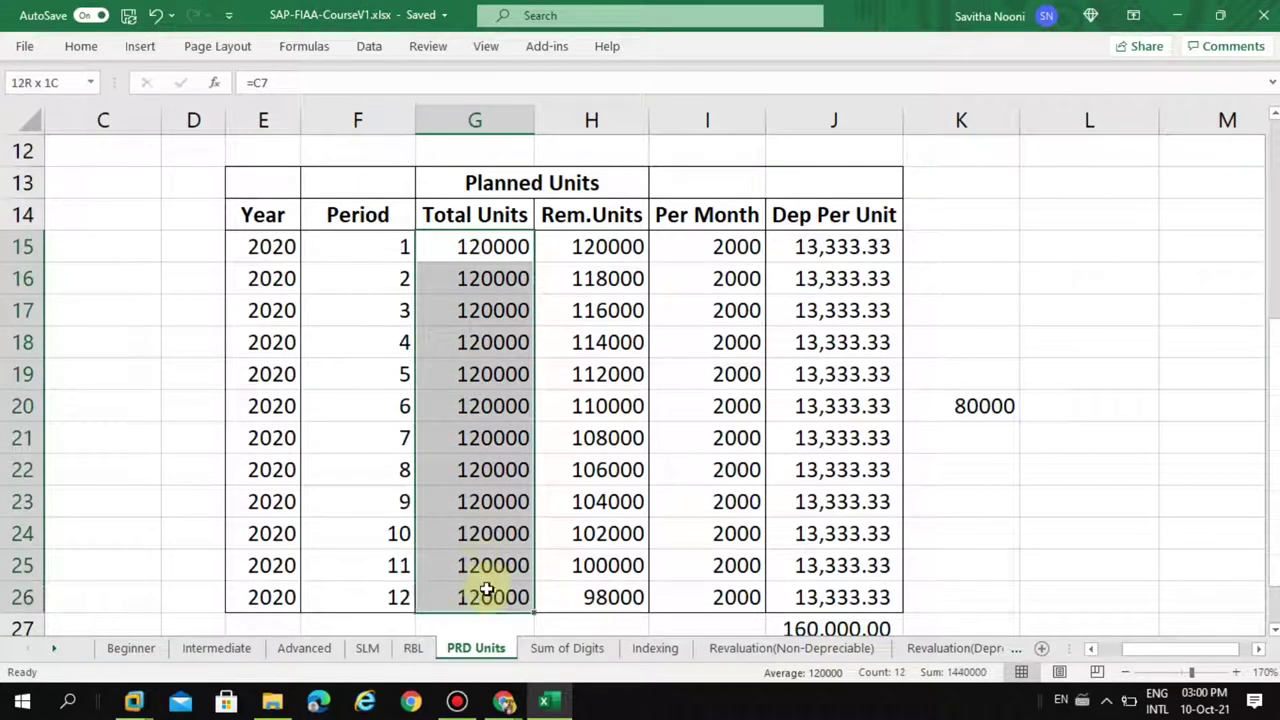
{"action": "left_click", "coordinate": [603, 250]}
{"action": "left_click", "coordinate": [582, 305]}
{"action": "left_click", "coordinate": [592, 248]}
{"action": "left_click", "coordinate": [588, 300]}
{"action": "left_click", "coordinate": [614, 278]}
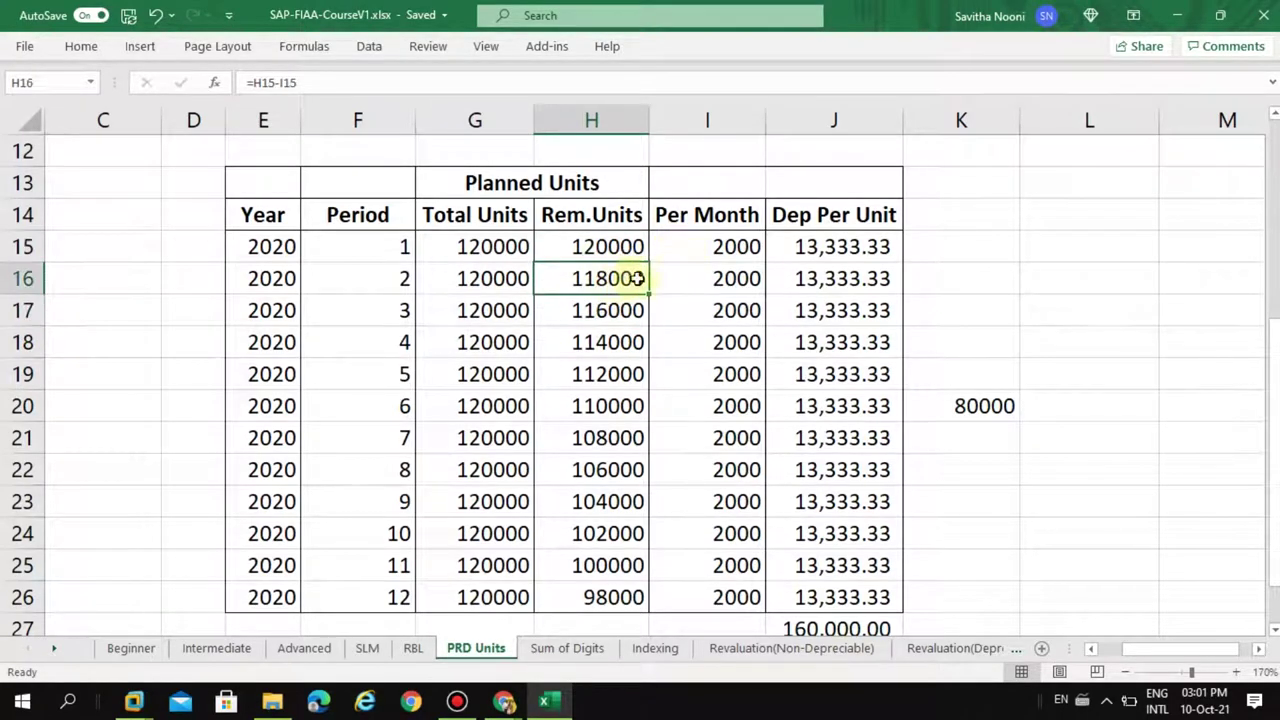
{"action": "left_click", "coordinate": [724, 247]}
{"action": "left_click", "coordinate": [598, 300]}
{"action": "left_click", "coordinate": [600, 282]}
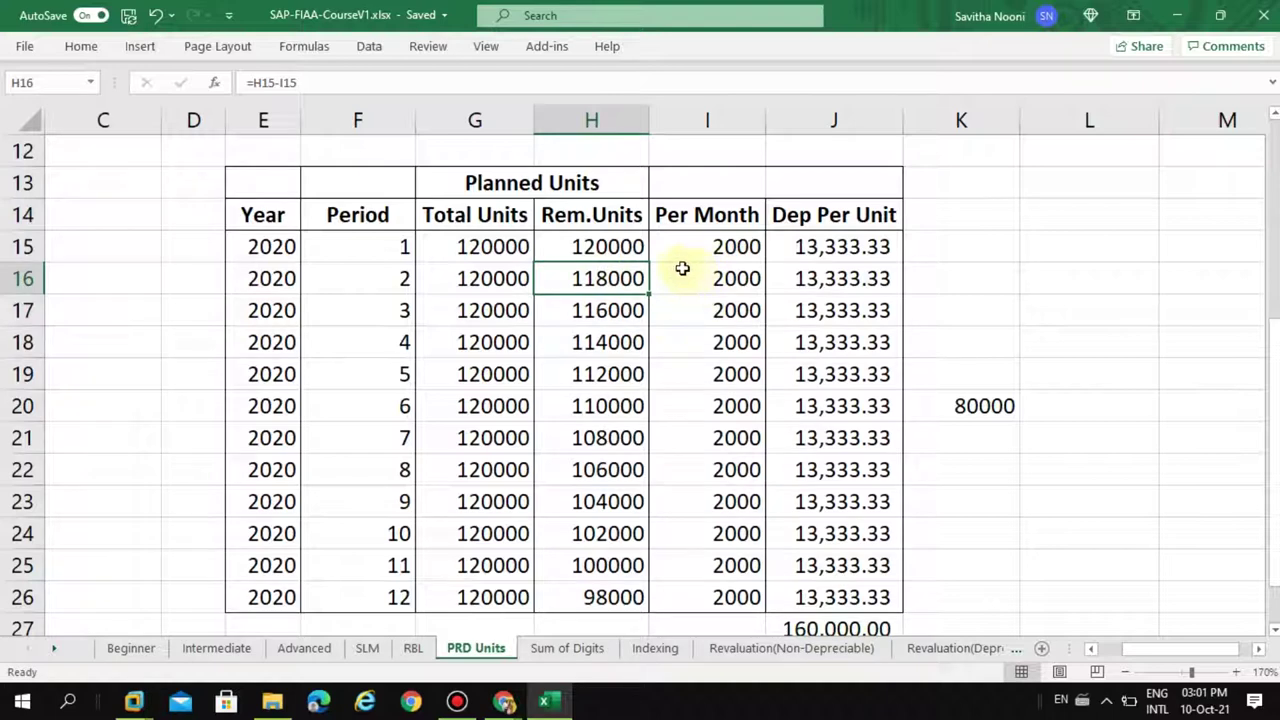
{"action": "left_click", "coordinate": [408, 84]}
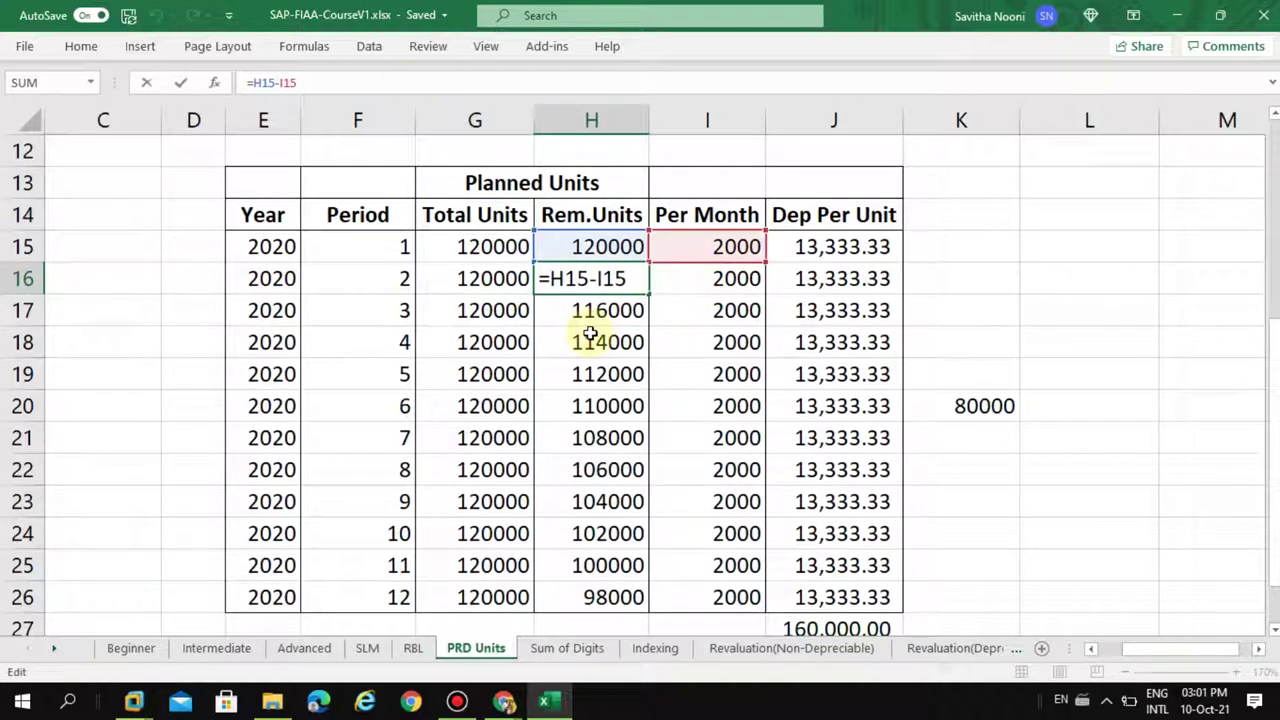
{"action": "key", "text": "Return"}
{"action": "left_click", "coordinate": [603, 248]}
{"action": "left_click", "coordinate": [728, 249]}
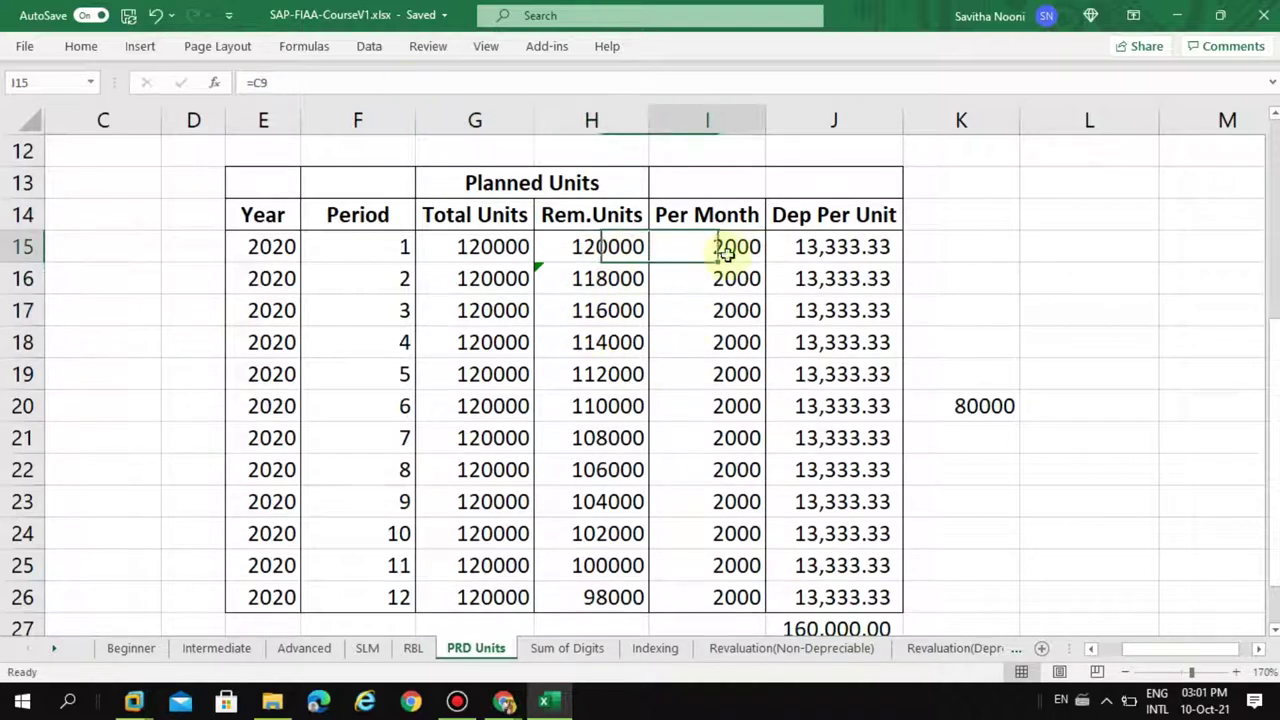
{"action": "left_click", "coordinate": [574, 277]}
{"action": "left_click", "coordinate": [860, 247]}
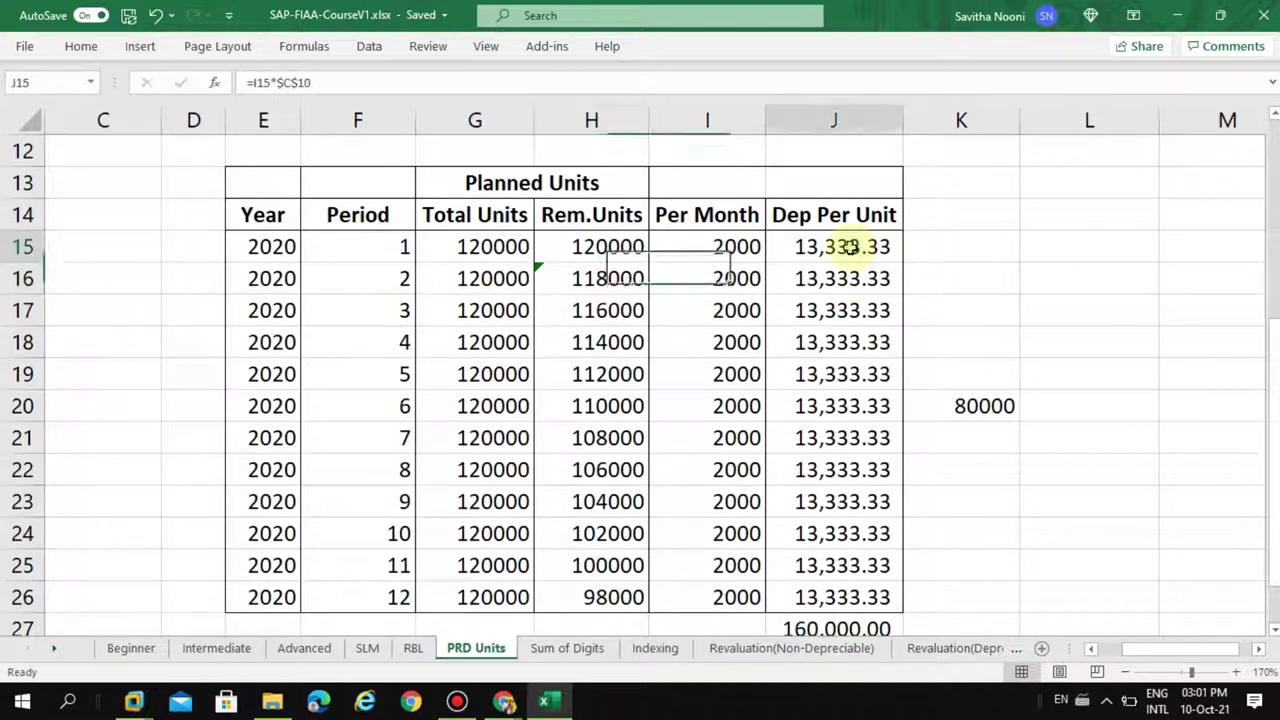
{"action": "left_click", "coordinate": [331, 82]}
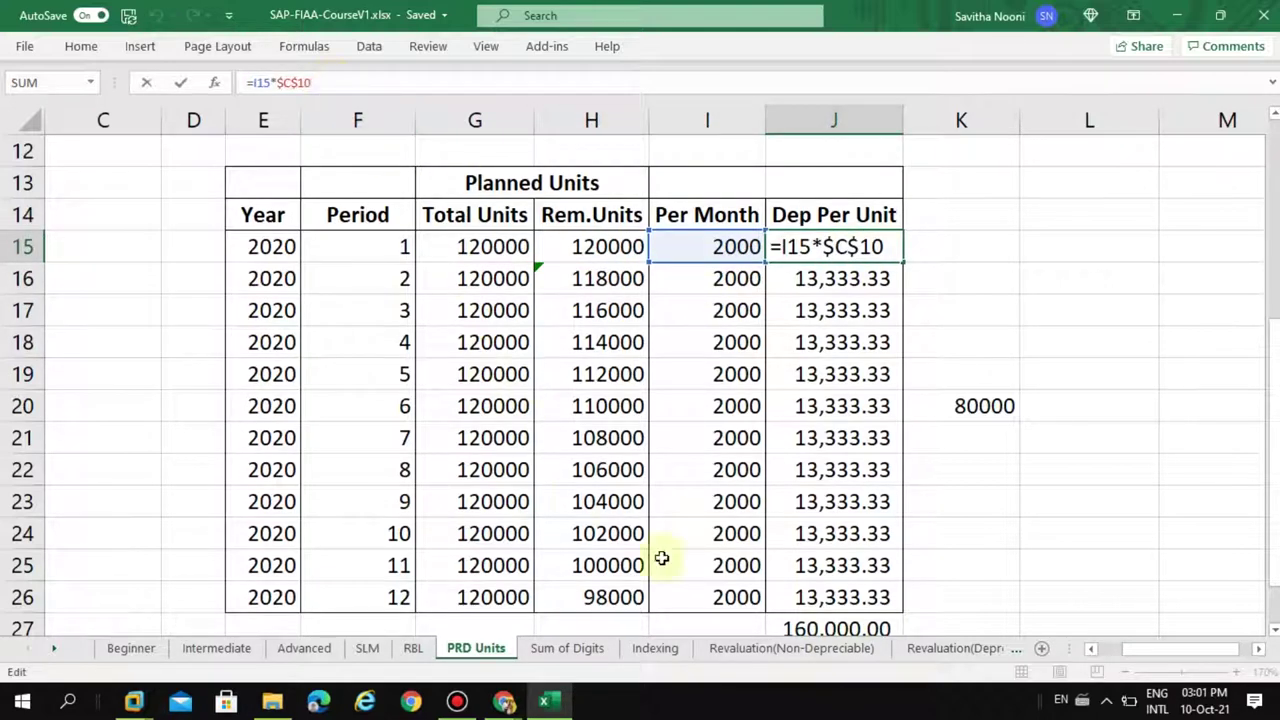
{"action": "left_click", "coordinate": [1090, 649]}
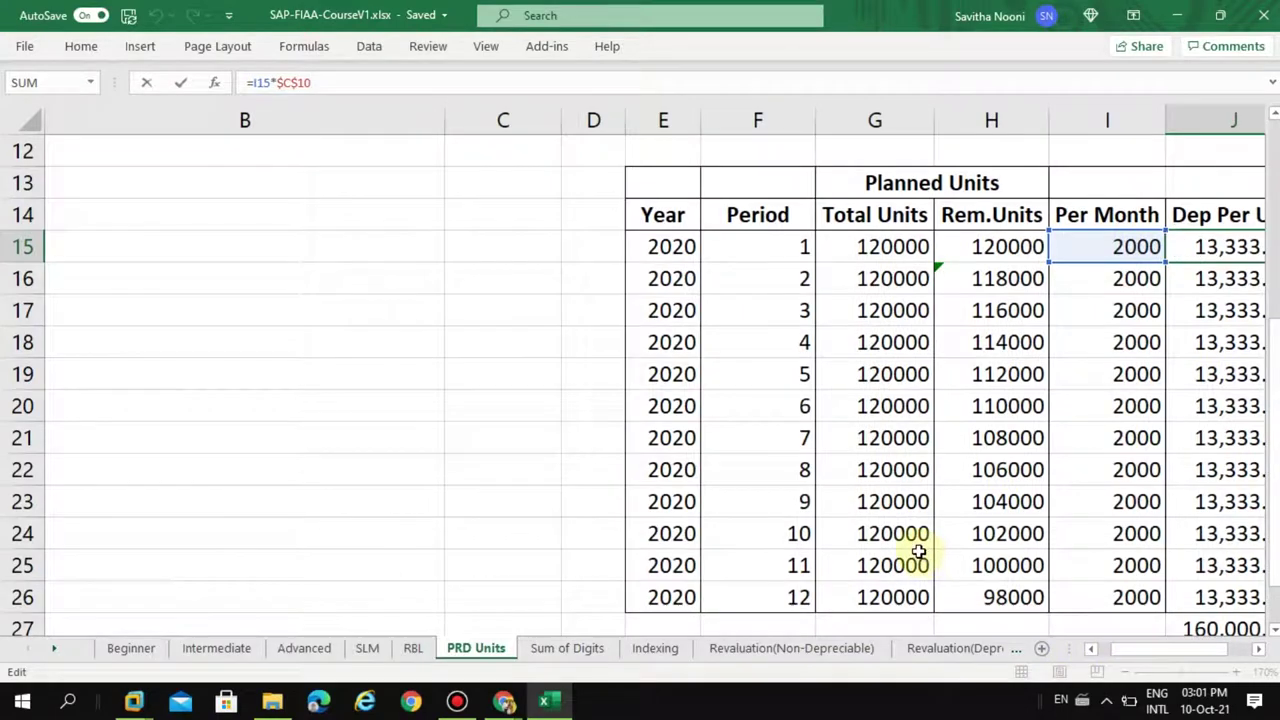
{"action": "scroll", "coordinate": [914, 543], "scroll_direction": "up", "scroll_amount": 2}
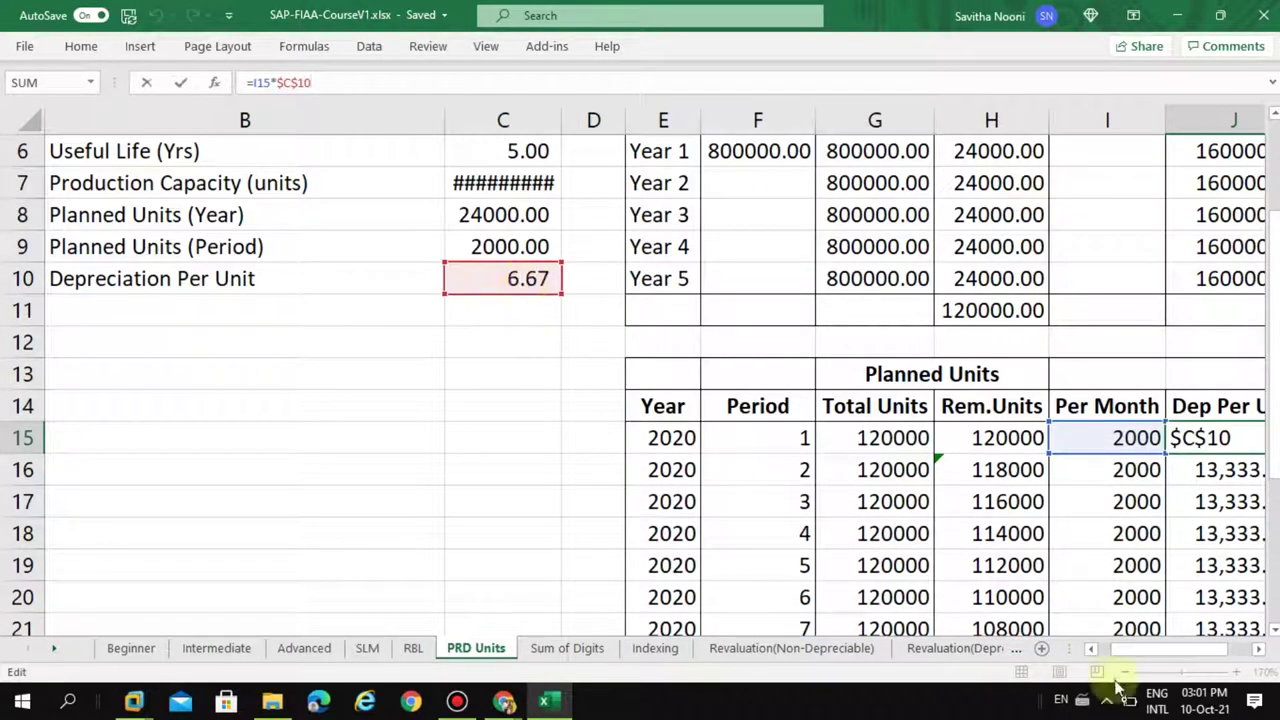
{"action": "left_click", "coordinate": [1266, 652]}
{"action": "left_click", "coordinate": [1266, 652]}
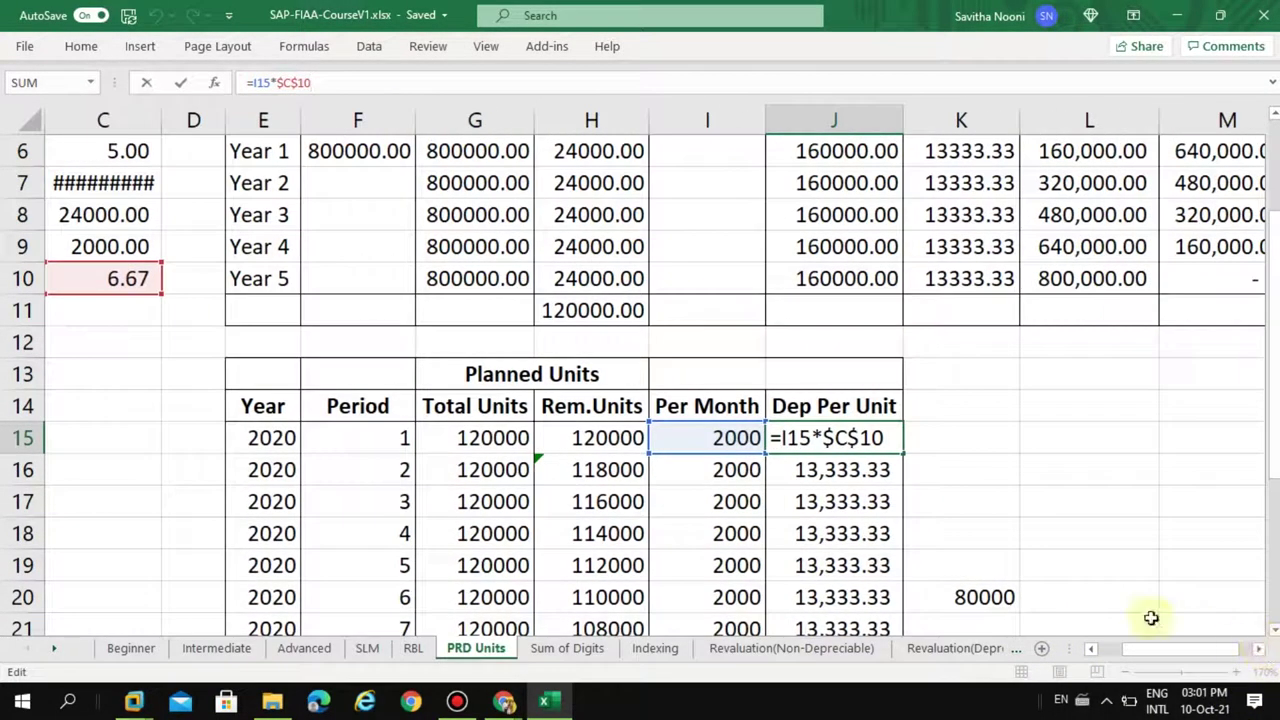
{"action": "key", "text": "Return"}
{"action": "left_click", "coordinate": [815, 440]}
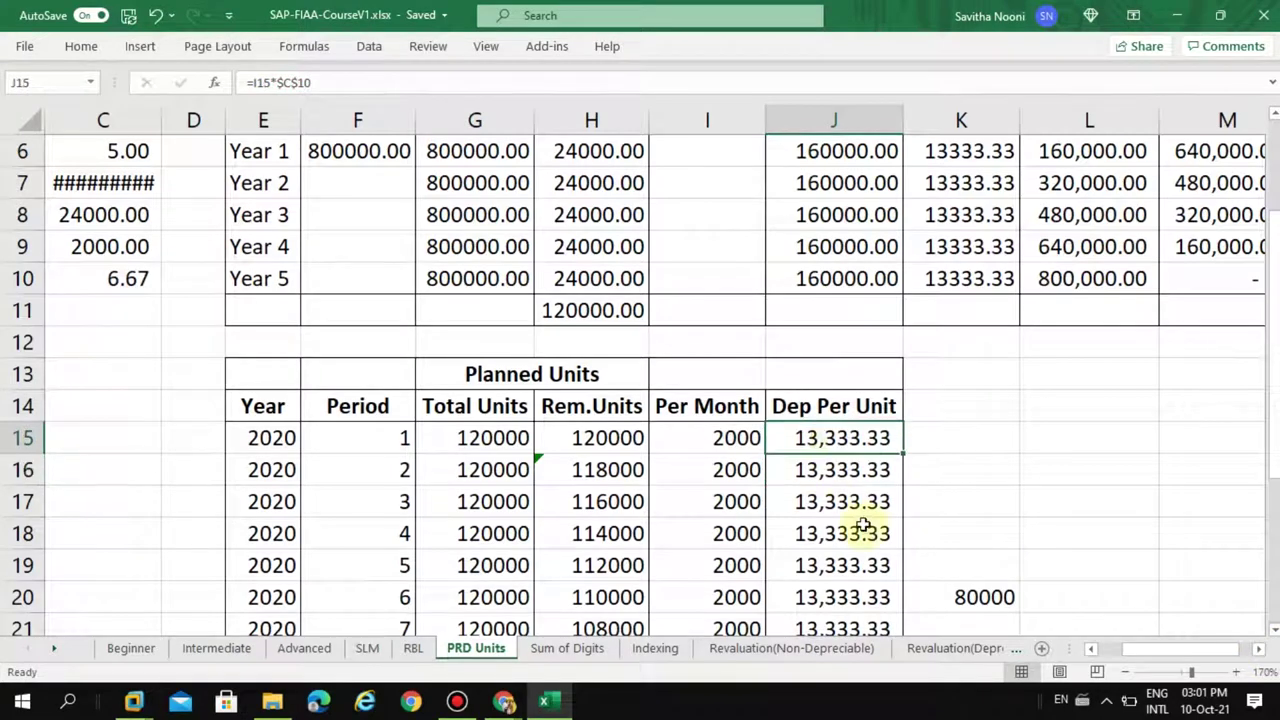
{"action": "scroll", "coordinate": [1086, 394], "scroll_direction": "up", "scroll_amount": 2}
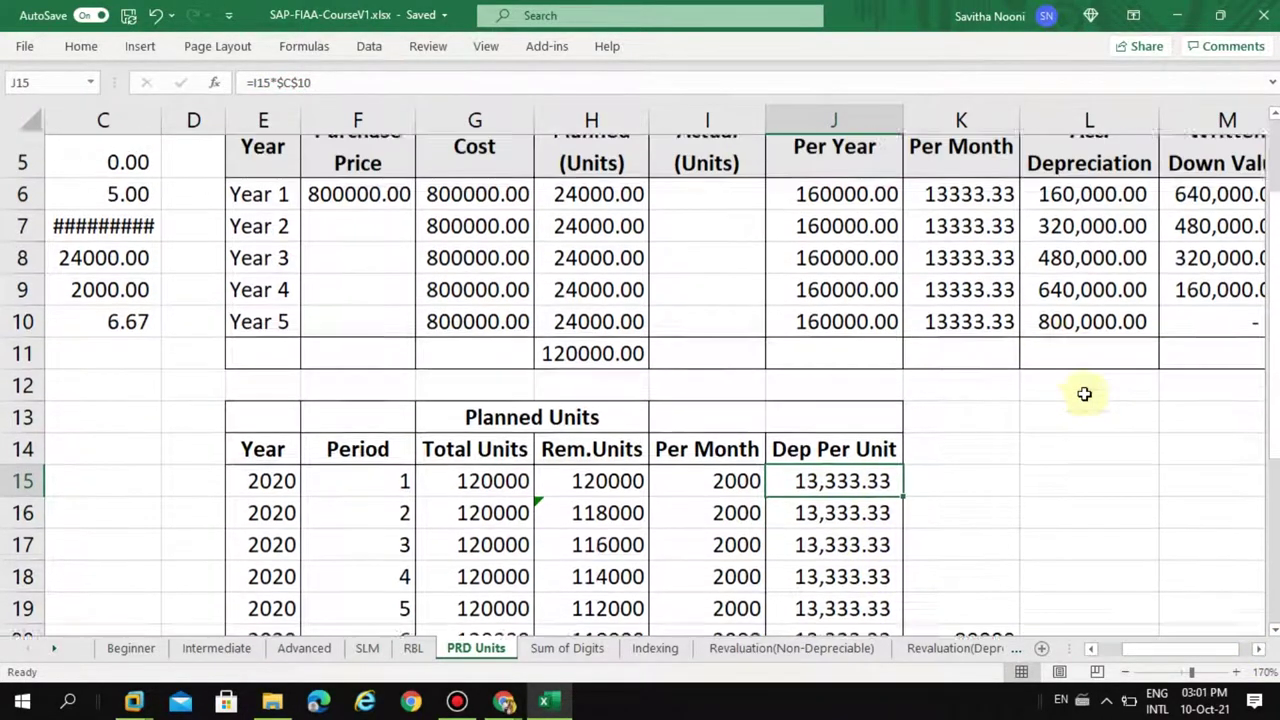
{"action": "left_click_drag", "start_coordinate": [971, 280], "coordinate": [980, 374]}
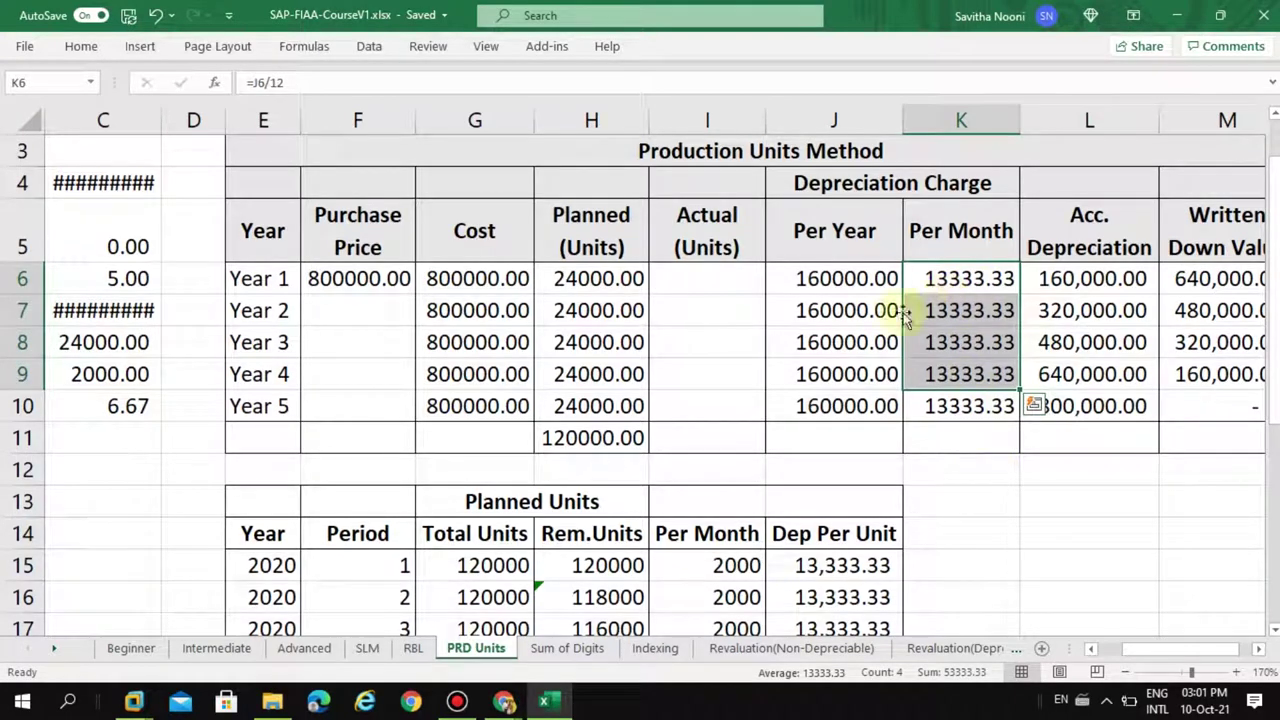
{"action": "left_click", "coordinate": [843, 282]}
{"action": "scroll", "coordinate": [915, 445], "scroll_direction": "down", "scroll_amount": 3}
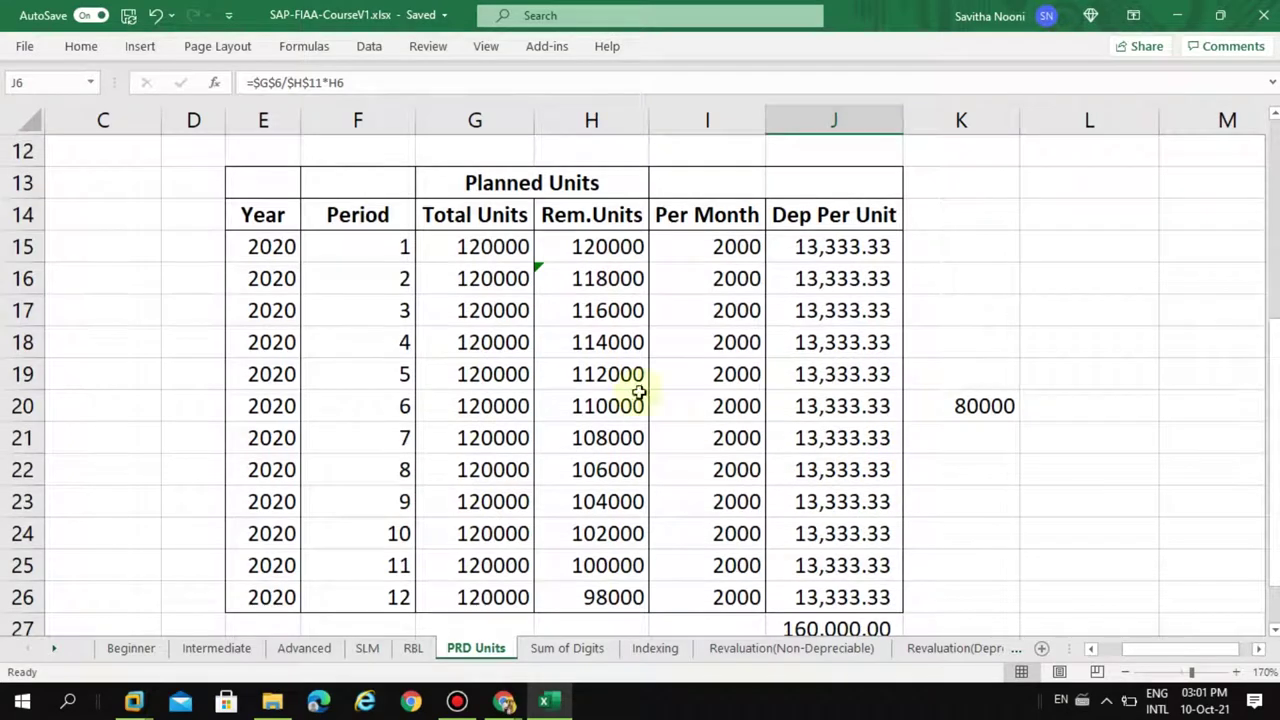
{"action": "left_click_drag", "start_coordinate": [282, 186], "coordinate": [660, 363]}
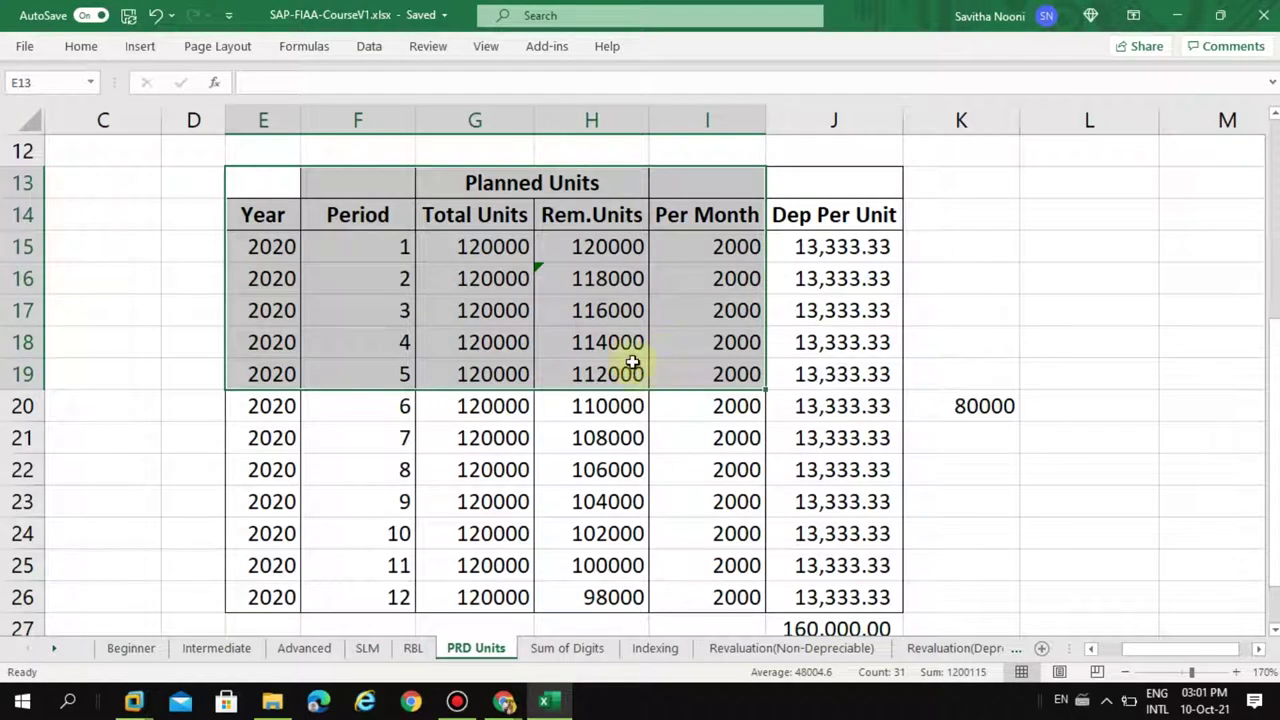
Select the first four Per Month values I15:I18, then go to the Beginner sheet
{"action": "left_click", "coordinate": [622, 368]}
{"action": "left_click_drag", "start_coordinate": [728, 243], "coordinate": [728, 342]}
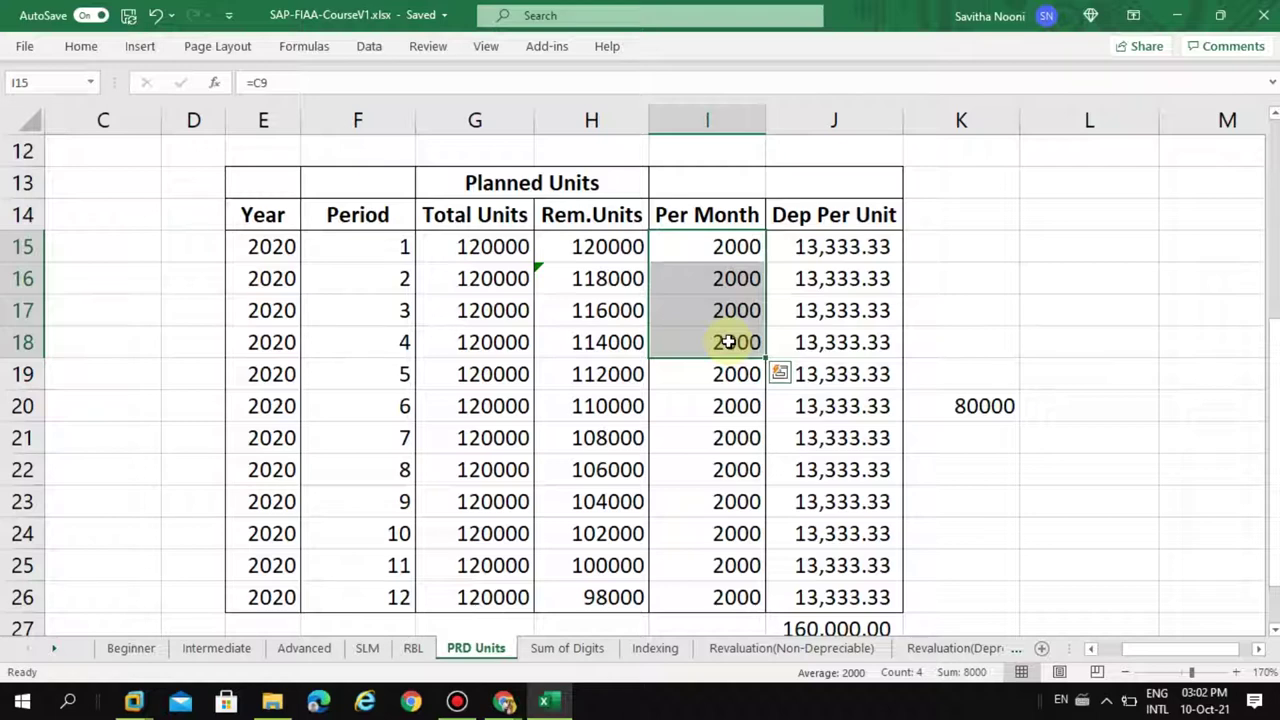
{"action": "left_click", "coordinate": [130, 648]}
Review the month-end depreciation run topics 22–24, then go back to PRD Units
{"action": "left_click", "coordinate": [189, 361]}
{"action": "left_click", "coordinate": [205, 403]}
{"action": "left_click", "coordinate": [130, 381]}
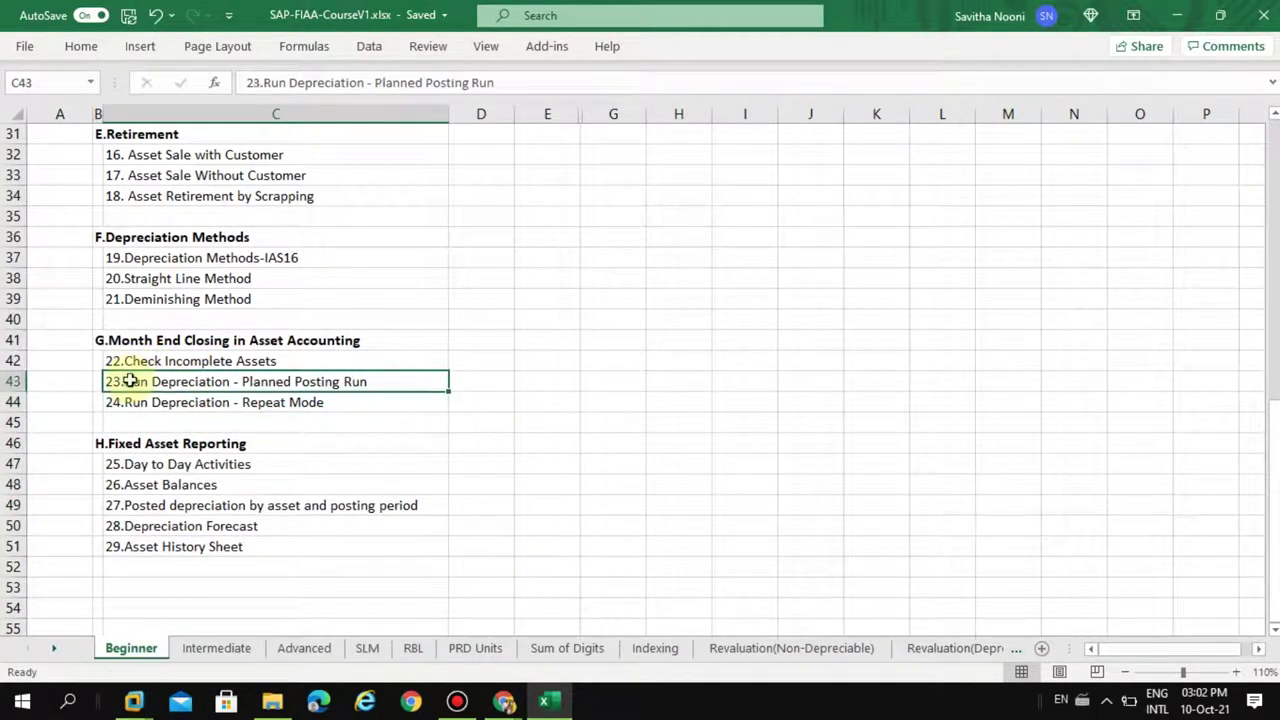
{"action": "left_click", "coordinate": [309, 401]}
{"action": "left_click", "coordinate": [288, 381]}
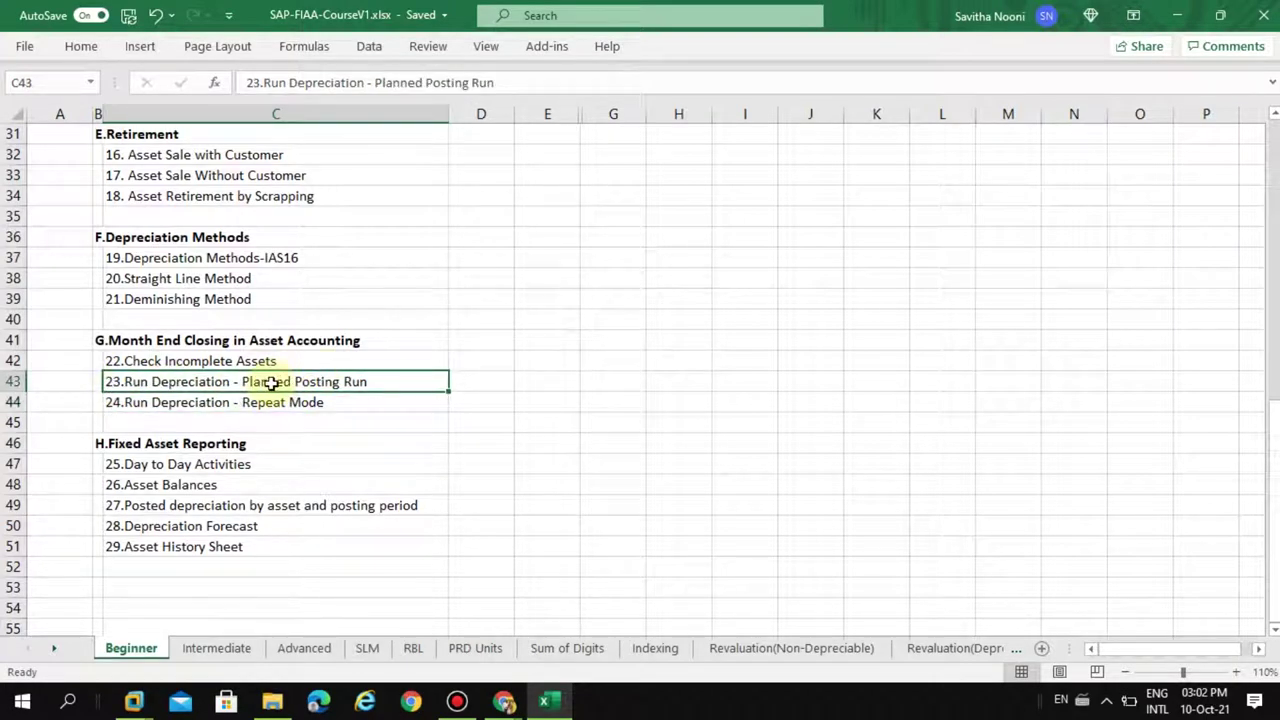
{"action": "key", "text": "Down"}
{"action": "key", "text": "Down"}
{"action": "key", "text": "Up"}
{"action": "key", "text": "Up"}
{"action": "left_click", "coordinate": [481, 648]}
{"action": "left_click", "coordinate": [706, 500]}
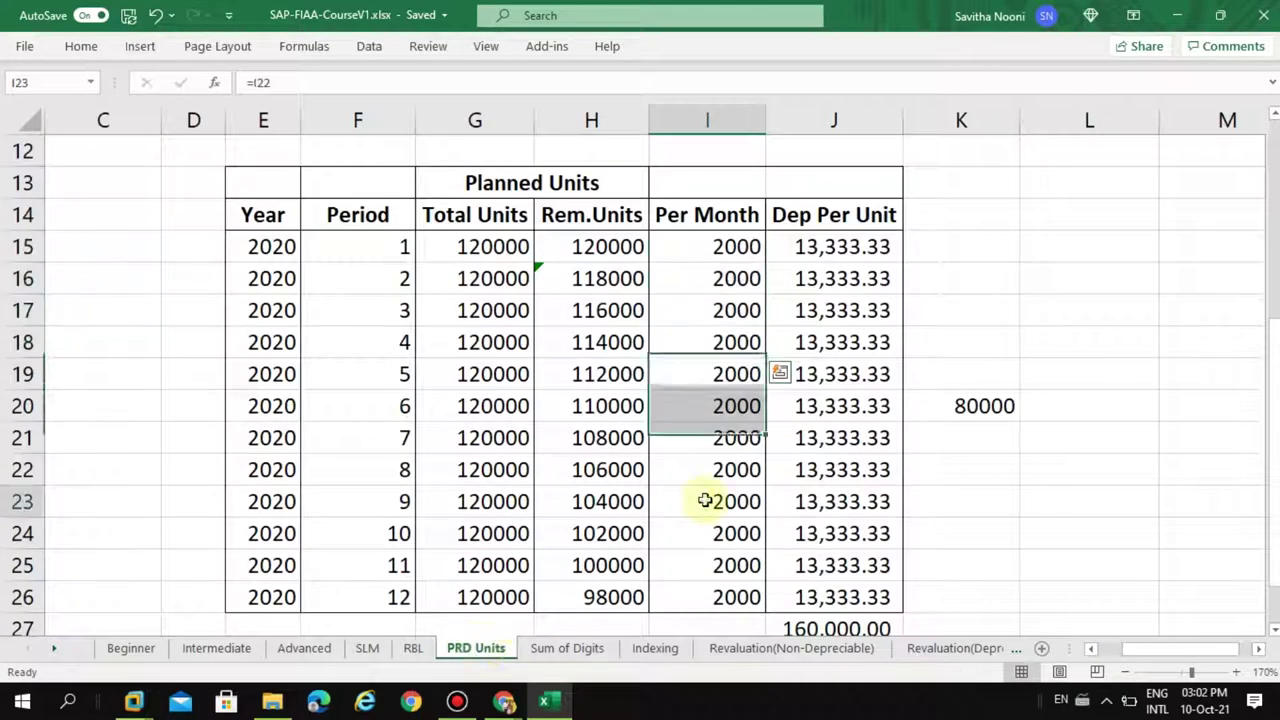
{"action": "left_click_drag", "start_coordinate": [711, 246], "coordinate": [731, 583]}
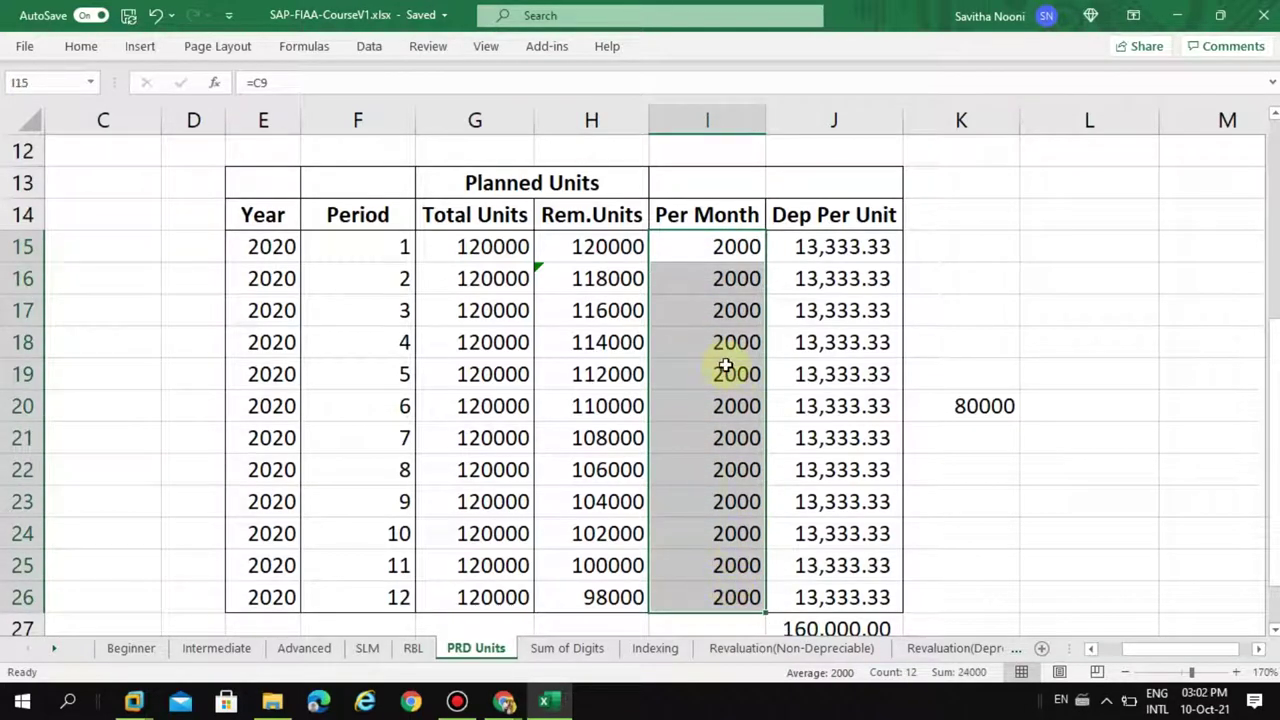
{"action": "left_click_drag", "start_coordinate": [491, 240], "coordinate": [511, 551]}
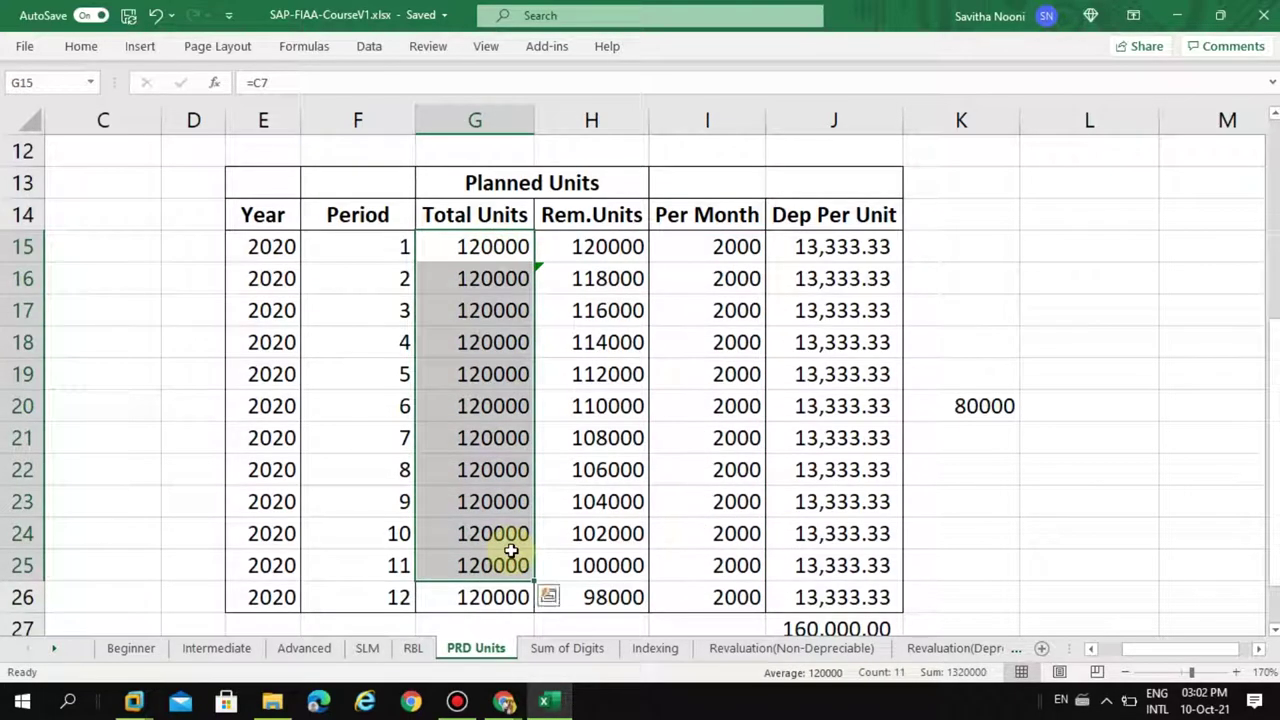
{"action": "left_click_drag", "start_coordinate": [714, 246], "coordinate": [716, 360]}
{"action": "scroll", "coordinate": [716, 360], "scroll_direction": "up", "scroll_amount": 3}
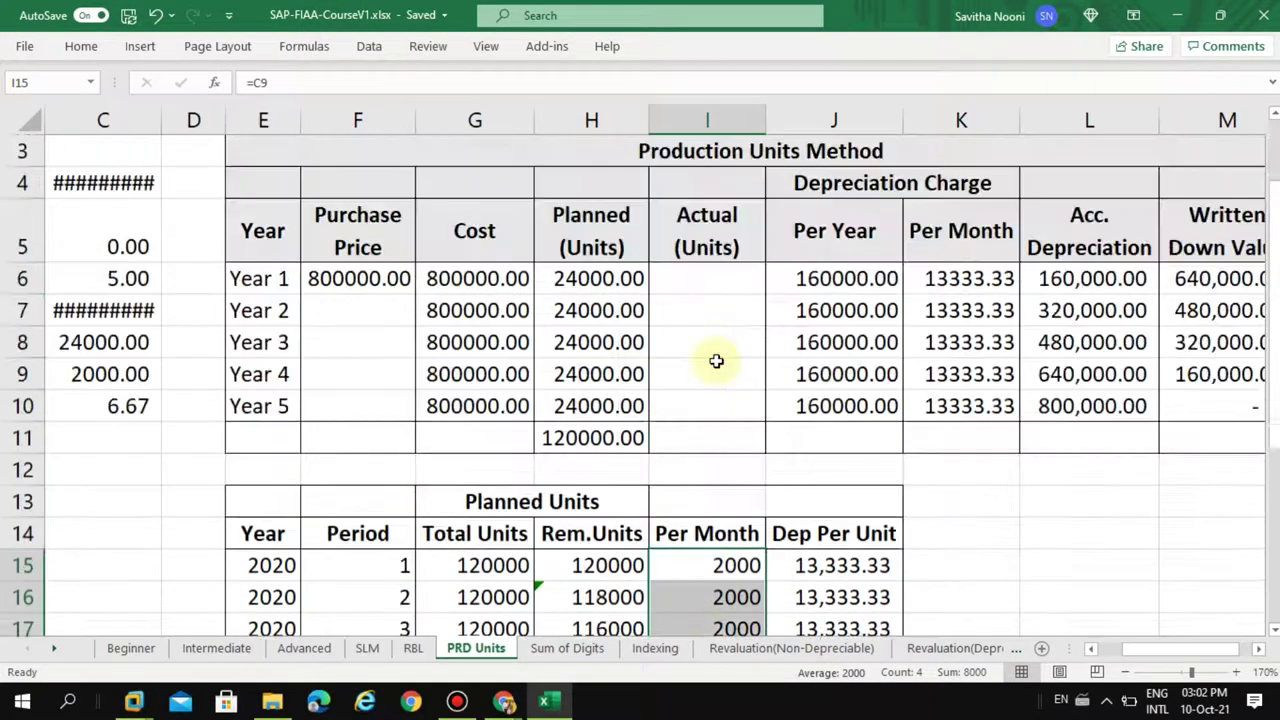
{"action": "left_click_drag", "start_coordinate": [703, 280], "coordinate": [706, 383]}
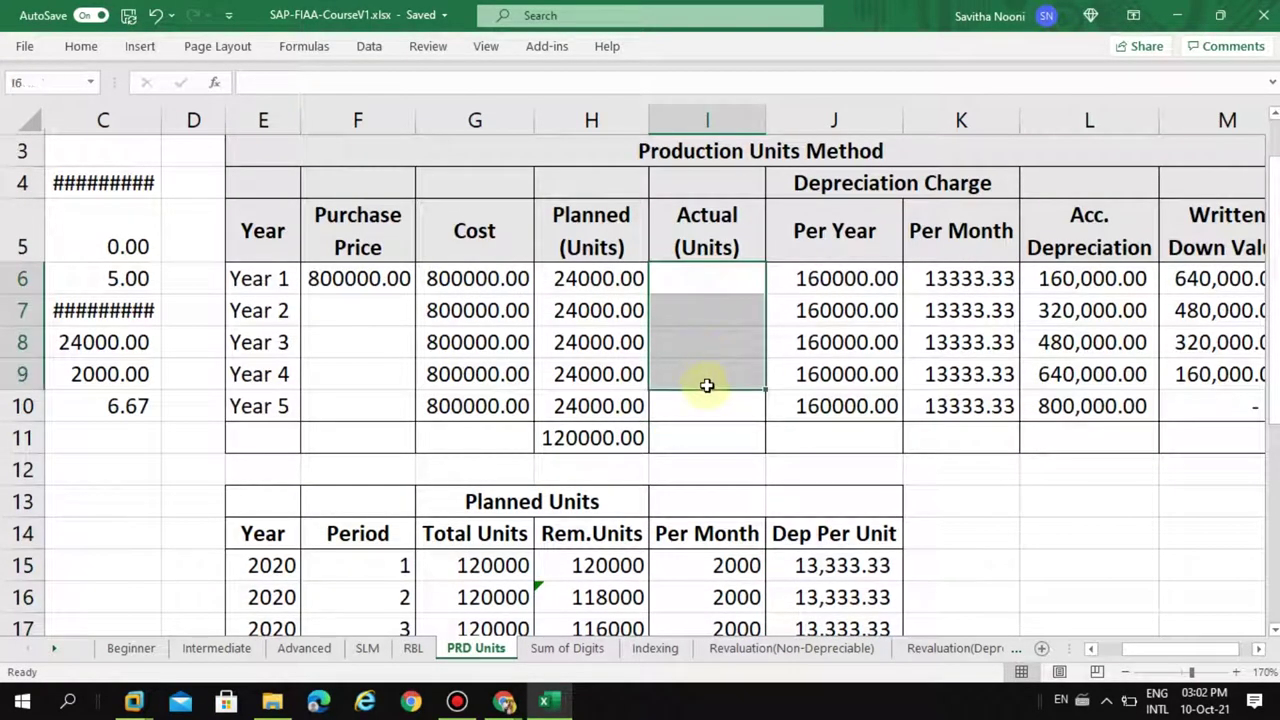
{"action": "scroll", "coordinate": [706, 384], "scroll_direction": "down", "scroll_amount": 1}
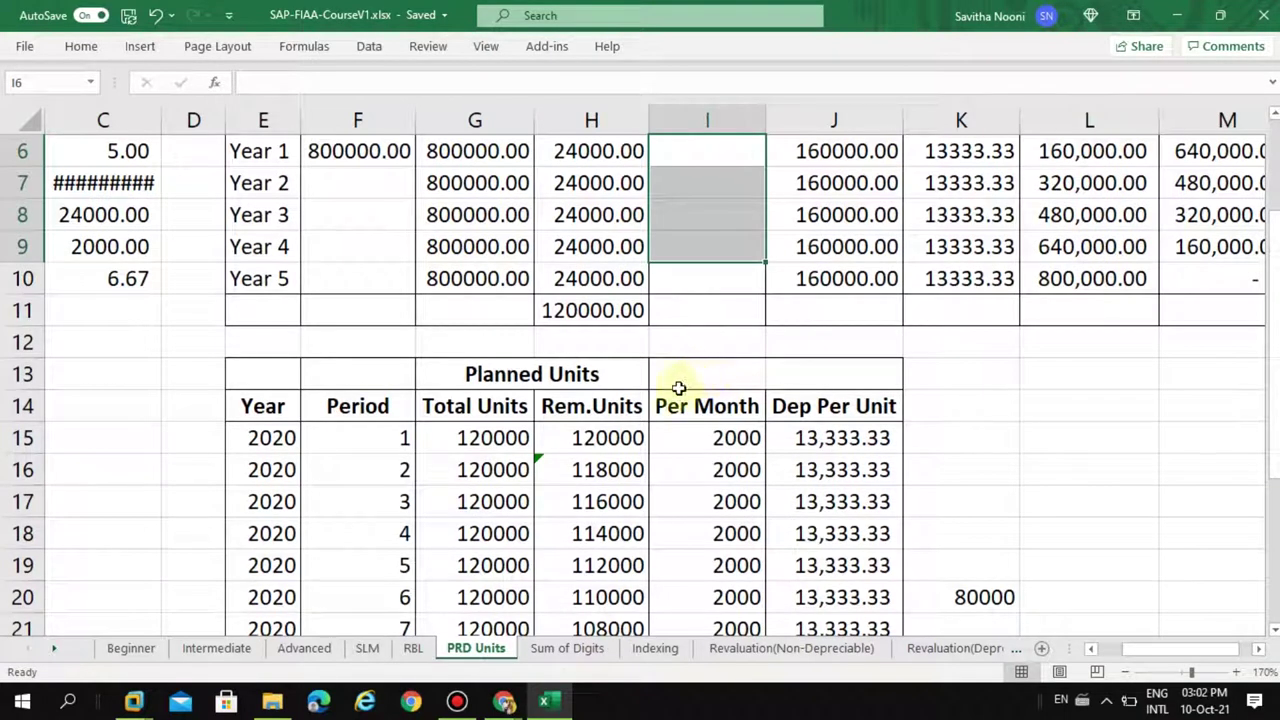
{"action": "left_click", "coordinate": [678, 440]}
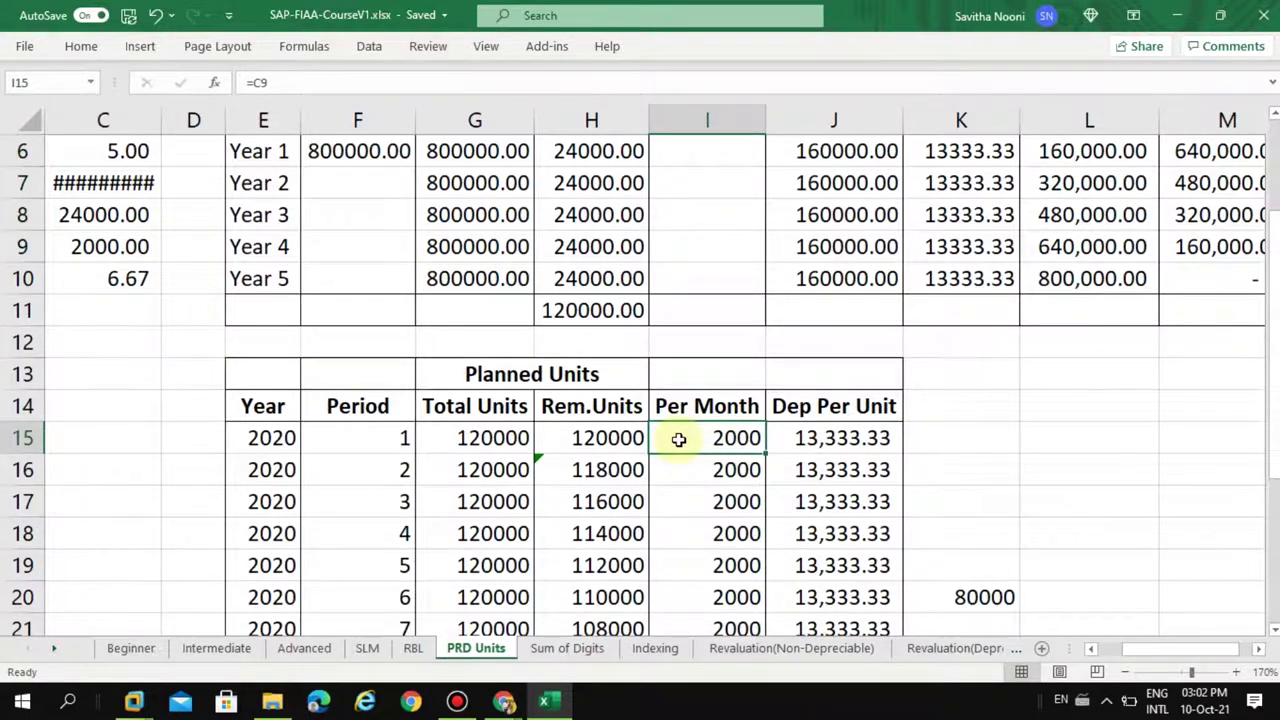
{"action": "scroll", "coordinate": [678, 440], "scroll_direction": "up", "scroll_amount": 1}
{"action": "scroll", "coordinate": [628, 470], "scroll_direction": "down", "scroll_amount": 1}
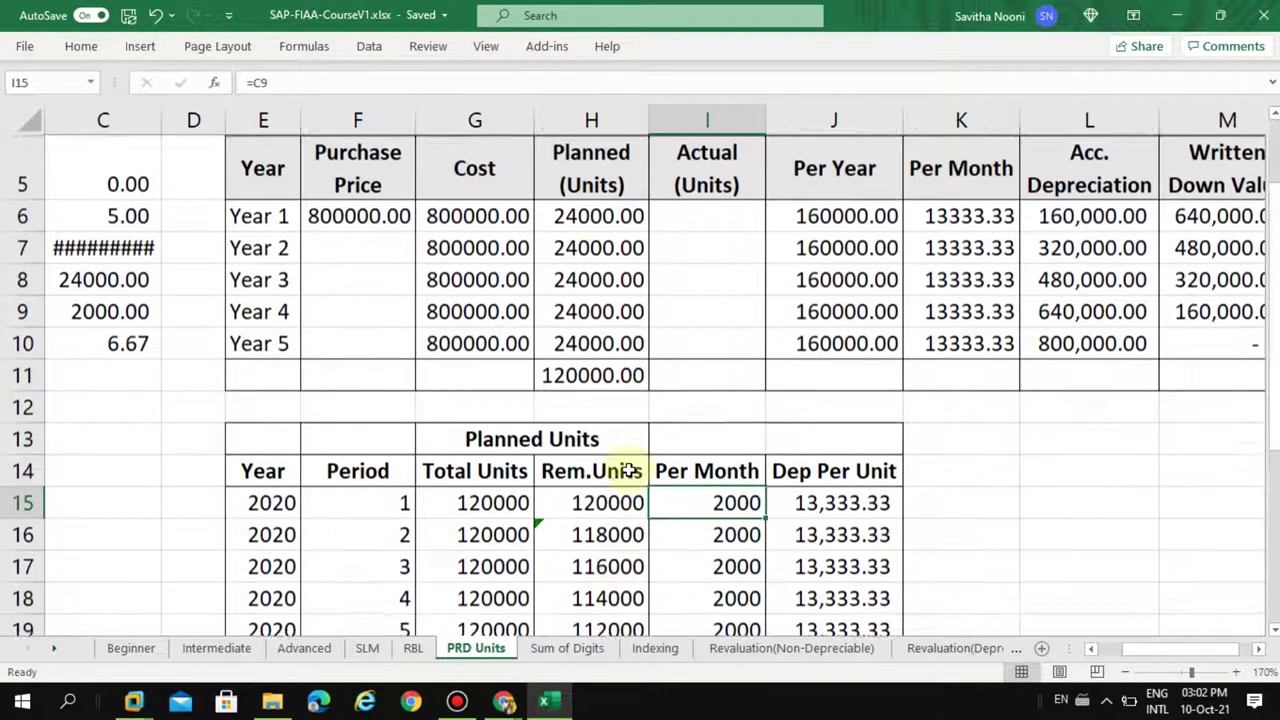
{"action": "scroll", "coordinate": [628, 470], "scroll_direction": "down", "scroll_amount": 1}
{"action": "left_click", "coordinate": [623, 501]}
{"action": "left_click", "coordinate": [726, 448]}
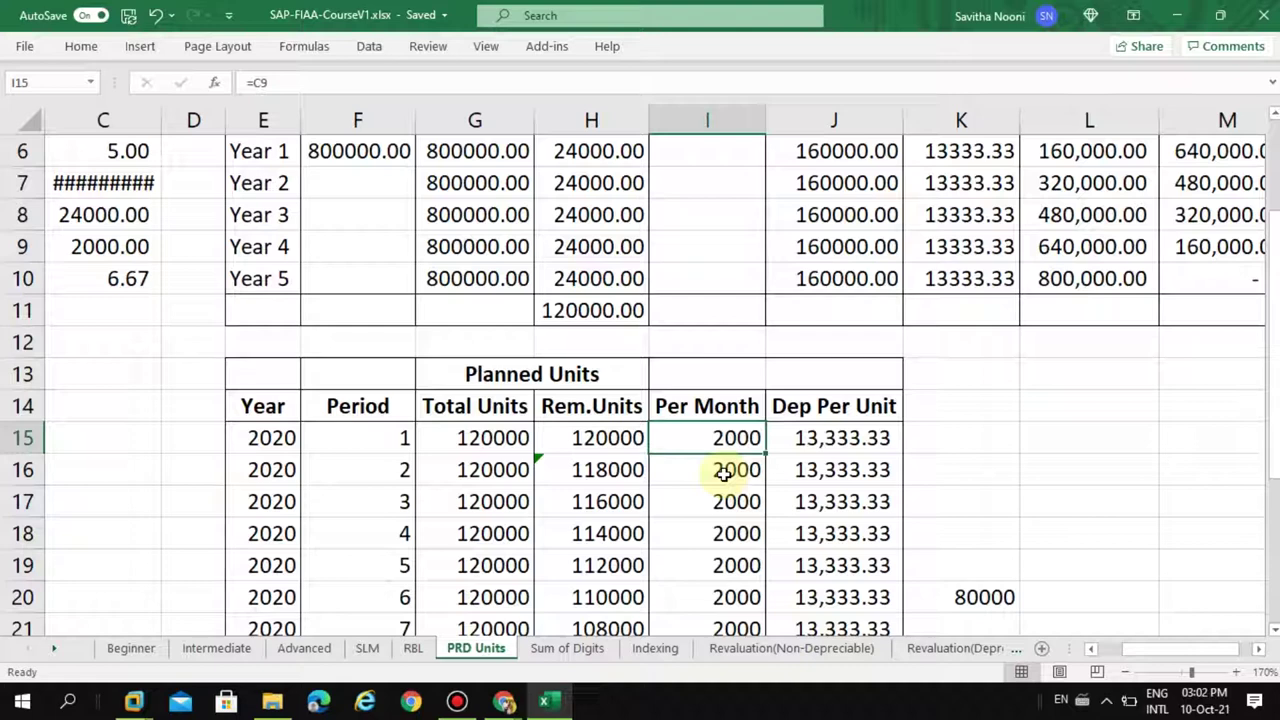
Rename the Dep Per Unit header to Dep Per Month
{"action": "left_click", "coordinate": [838, 412]}
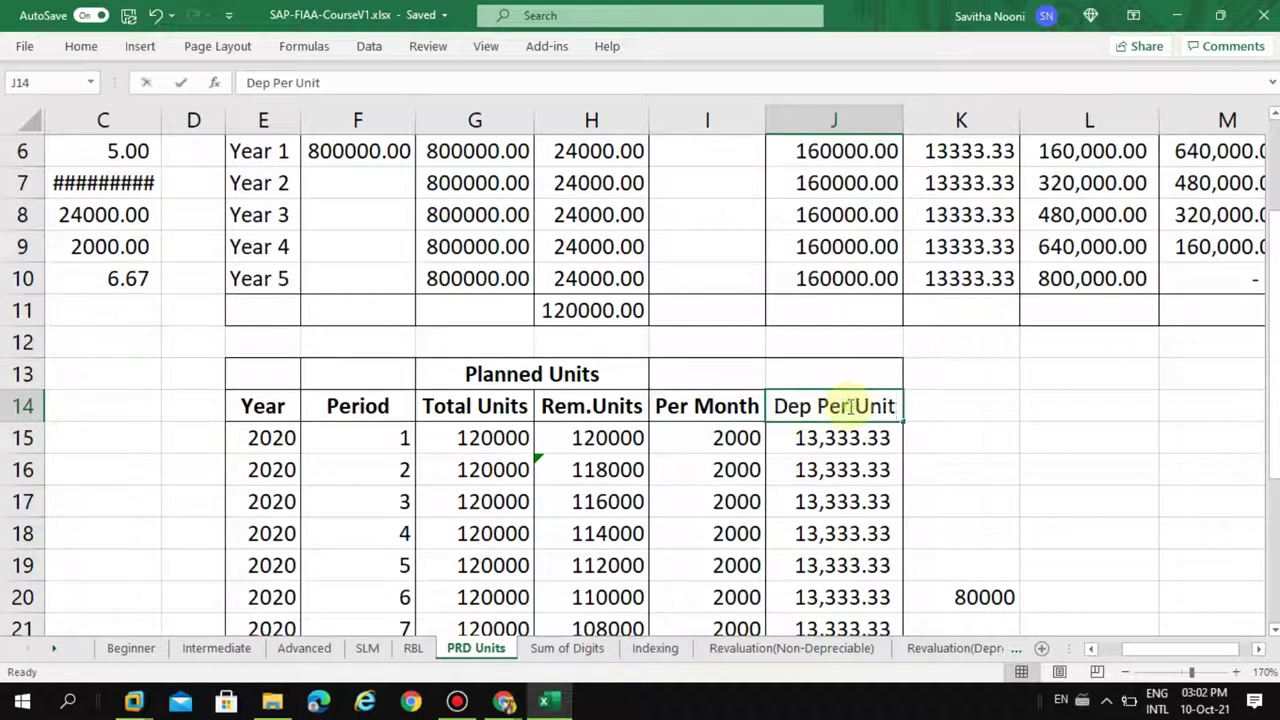
{"action": "double_click", "coordinate": [849, 406]}
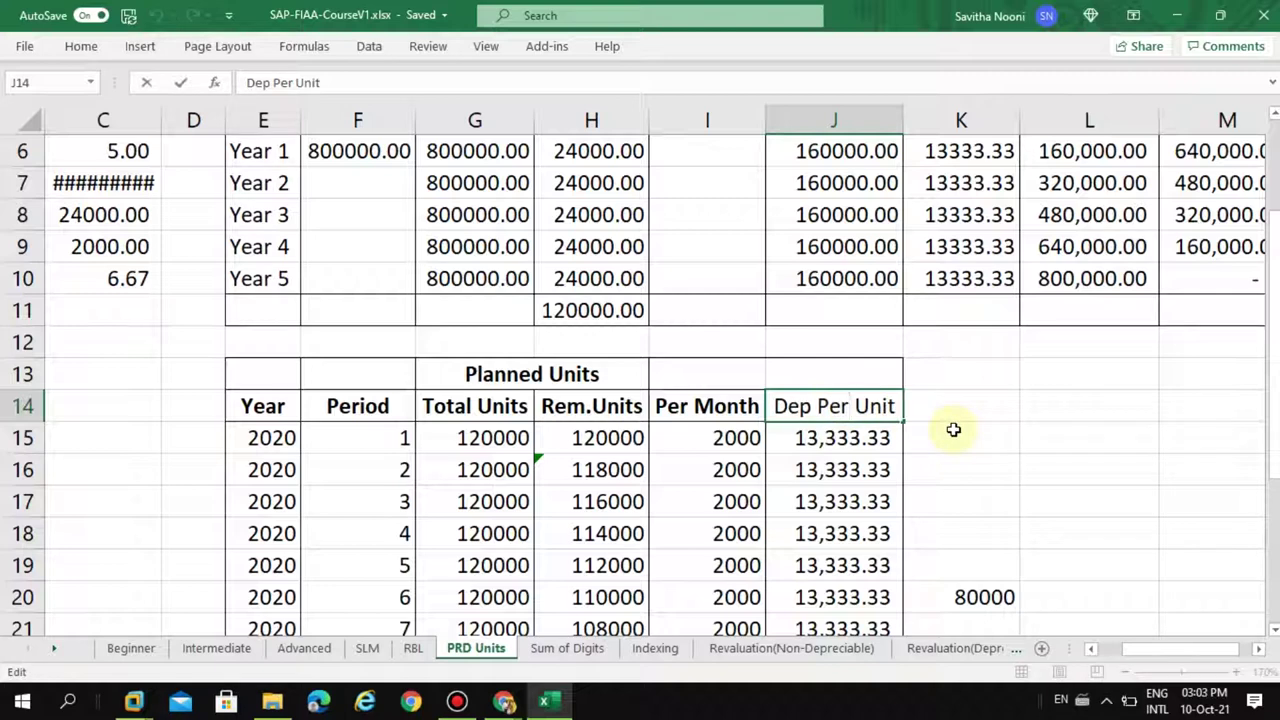
{"action": "type", "text": "Month"}
{"action": "key", "text": "Delete"}
{"action": "key", "text": "Delete"}
{"action": "key", "text": "Delete"}
{"action": "key", "text": "Delete"}
{"action": "key", "text": "Delete"}
{"action": "key", "text": "Return"}
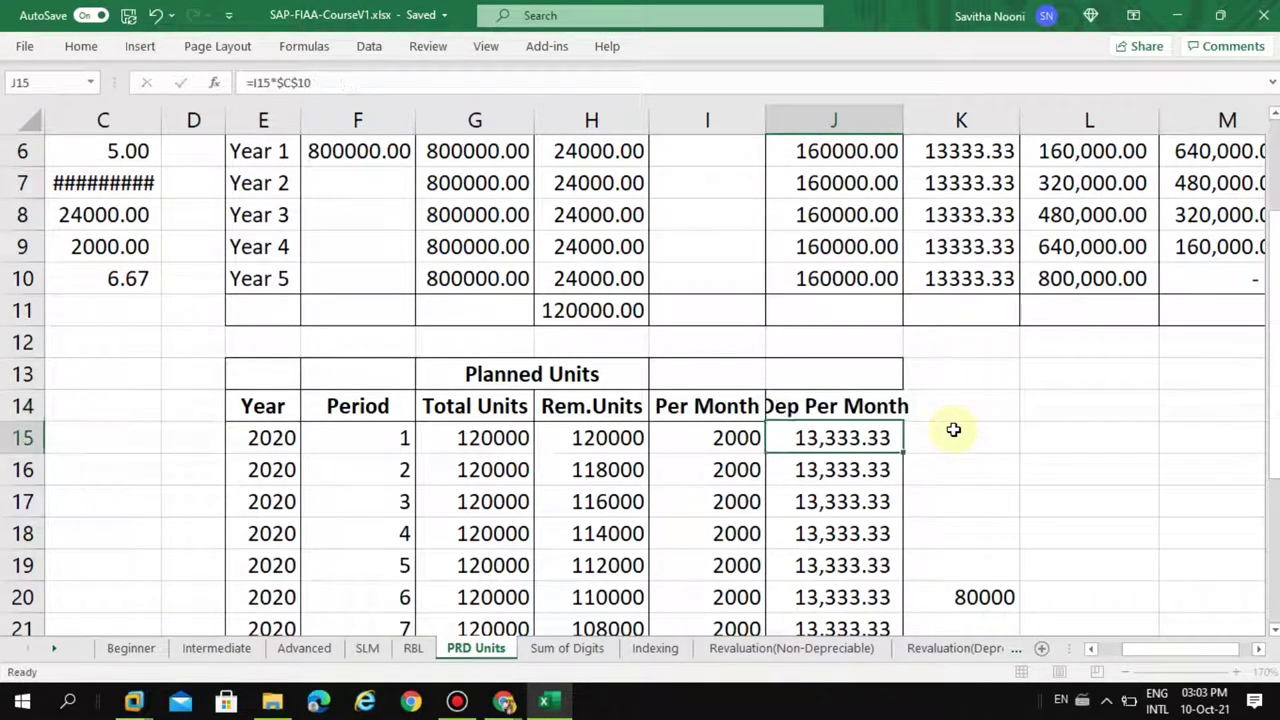
Make the Per Month header read 'Per Month Units' over two lines
{"action": "key", "text": "Up"}
{"action": "key", "text": "Left"}
{"action": "key", "text": "F2"}
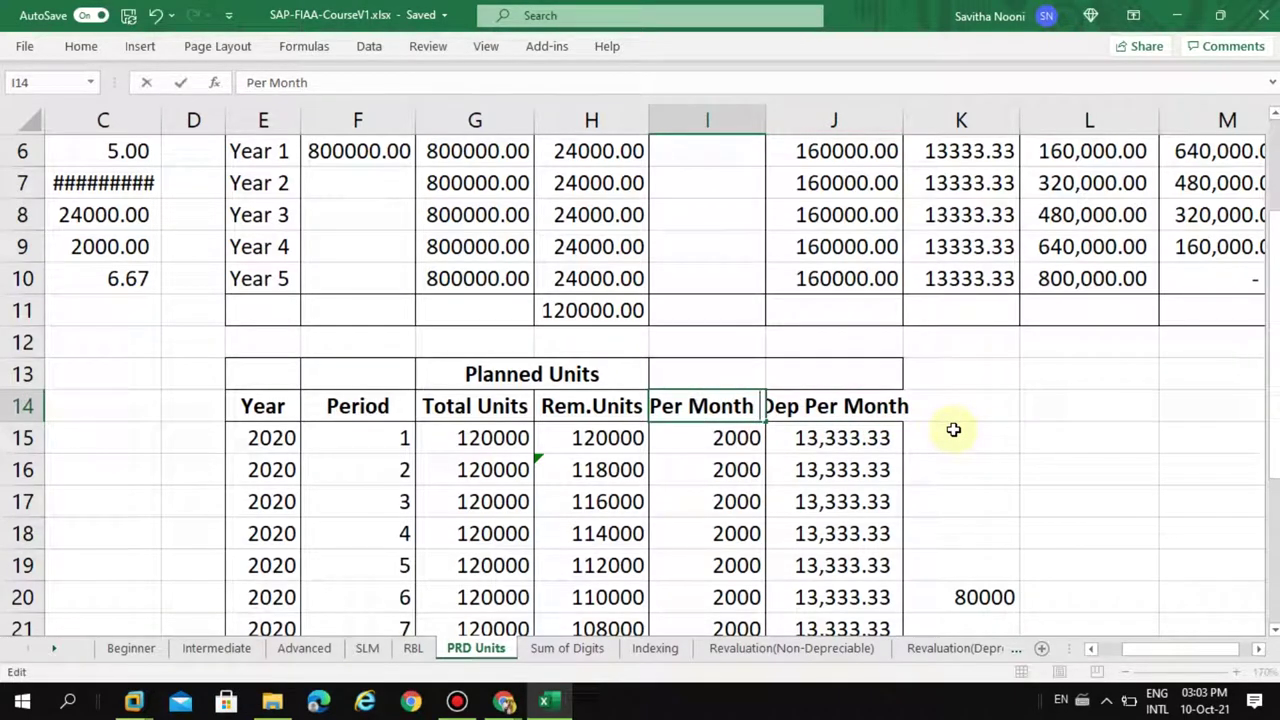
{"action": "key", "text": "alt+Return"}
{"action": "type", "text": "Units"}
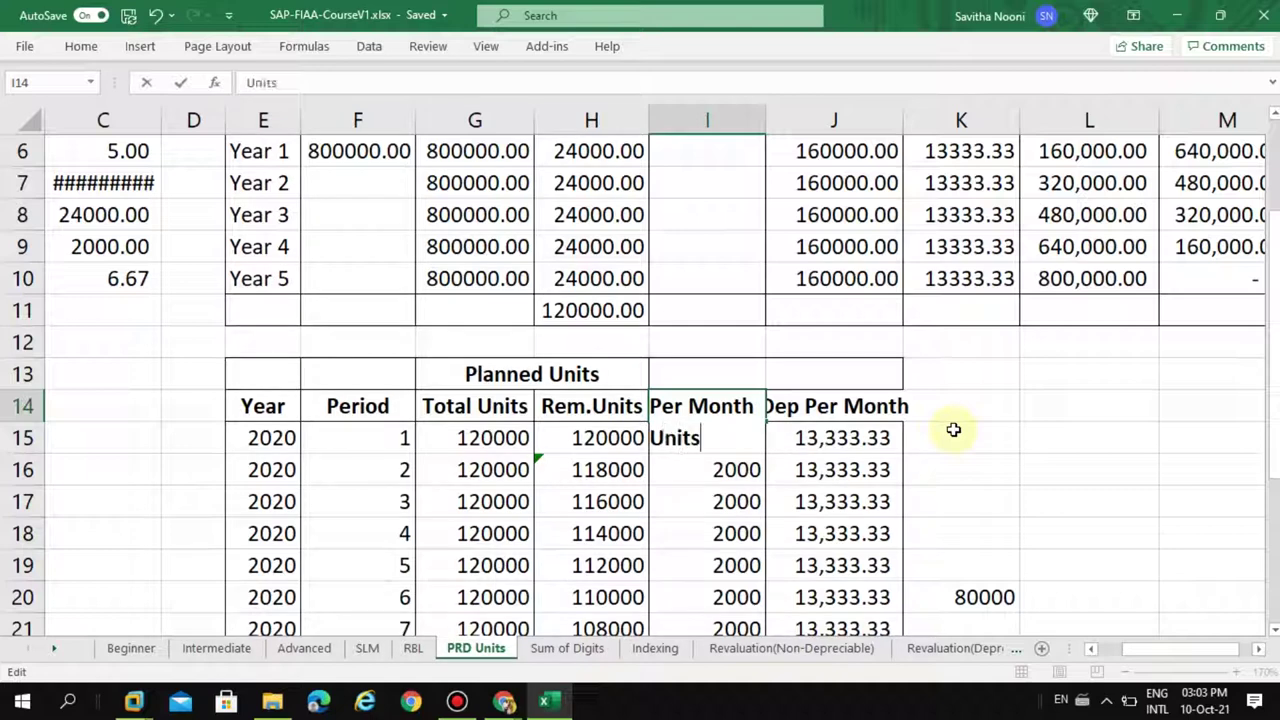
{"action": "key", "text": "Return"}
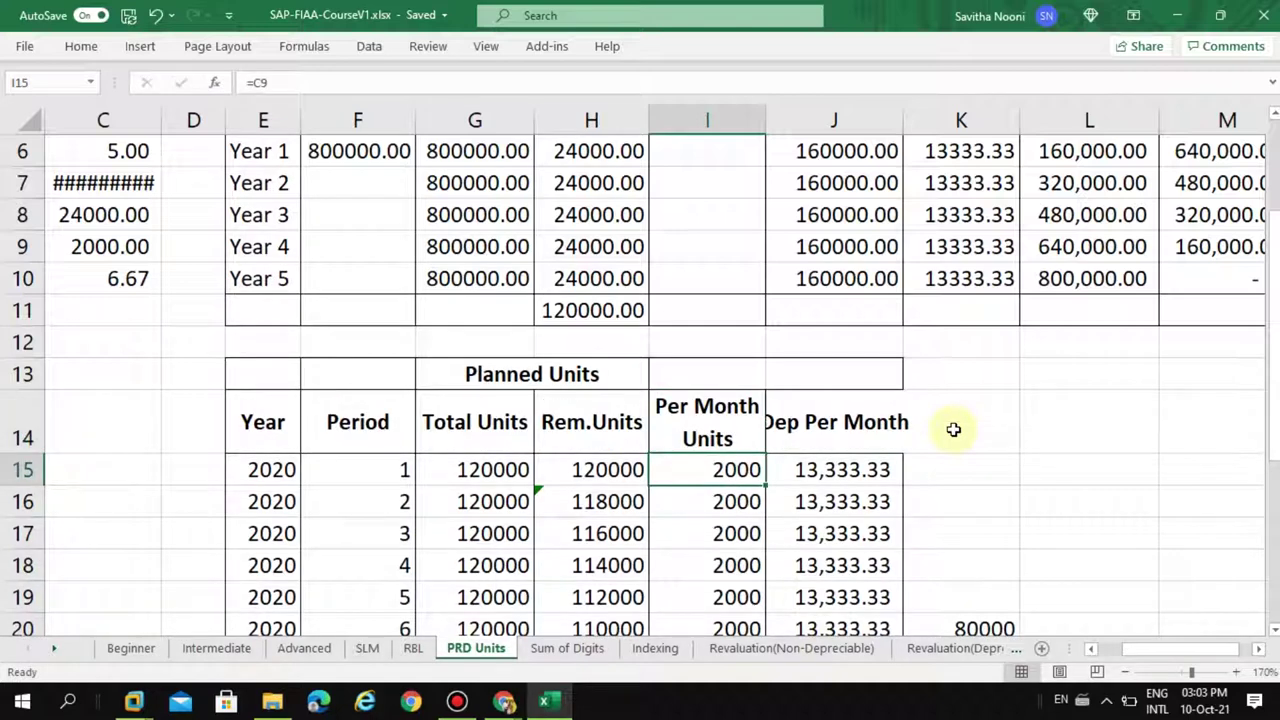
Break the Dep Per Month header onto a second line before 'Per'
{"action": "left_click", "coordinate": [457, 429]}
{"action": "left_click", "coordinate": [729, 429]}
{"action": "left_click", "coordinate": [907, 445]}
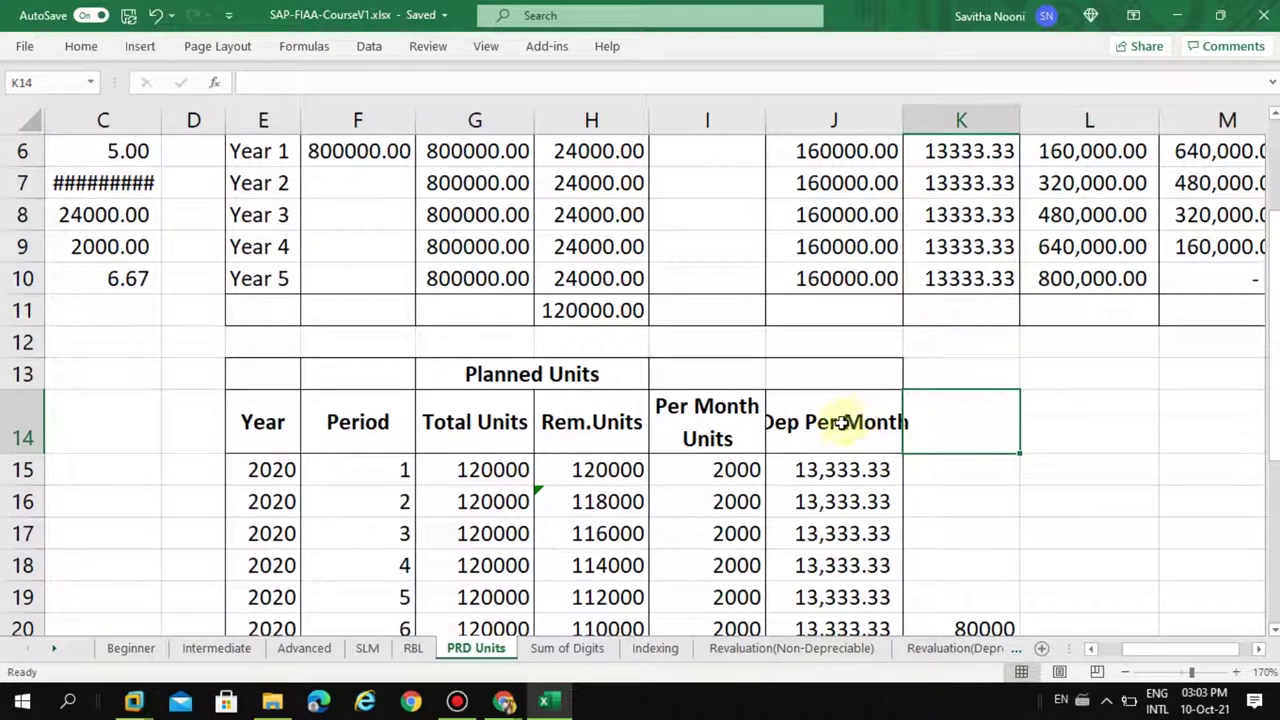
{"action": "double_click", "coordinate": [810, 422]}
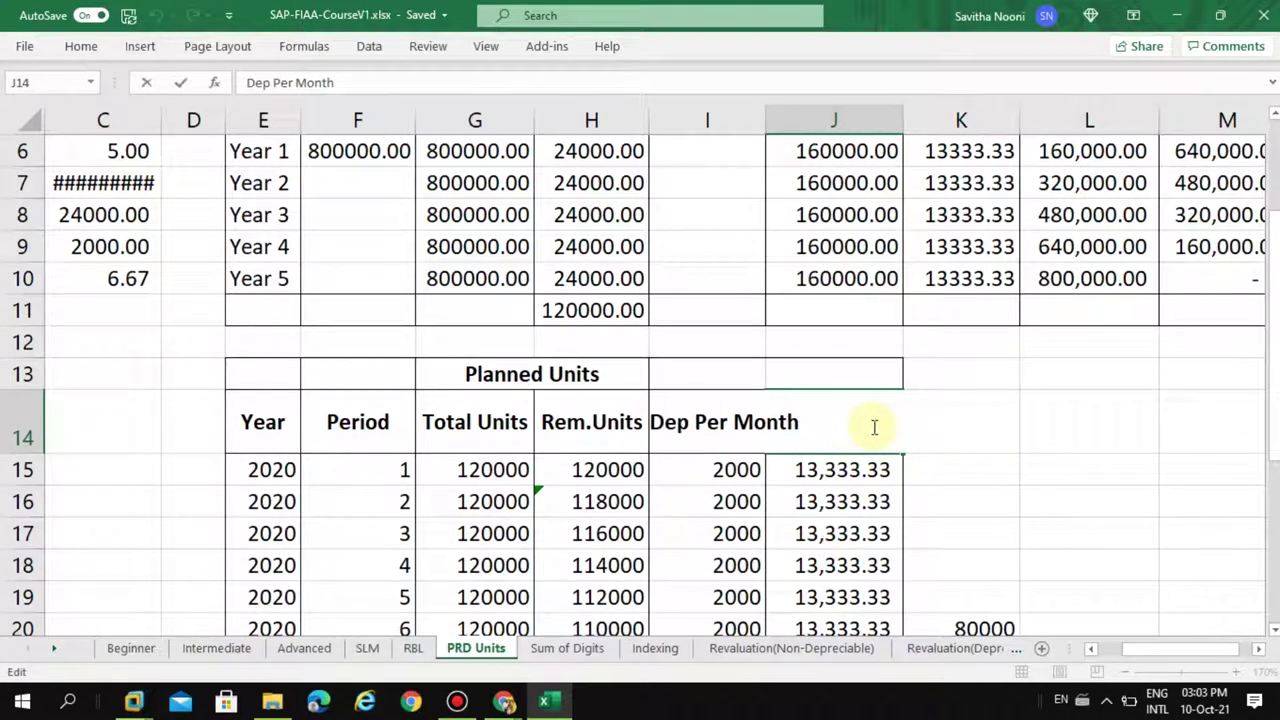
{"action": "key", "text": "Left"}
{"action": "key", "text": "Left"}
{"action": "key", "text": "Left"}
{"action": "key", "text": "Left"}
{"action": "key", "text": "Left"}
{"action": "key", "text": "Left"}
{"action": "key", "text": "Left"}
{"action": "key", "text": "Left"}
{"action": "key", "text": "Left"}
{"action": "key", "text": "alt+Return"}
{"action": "key", "text": "Return"}
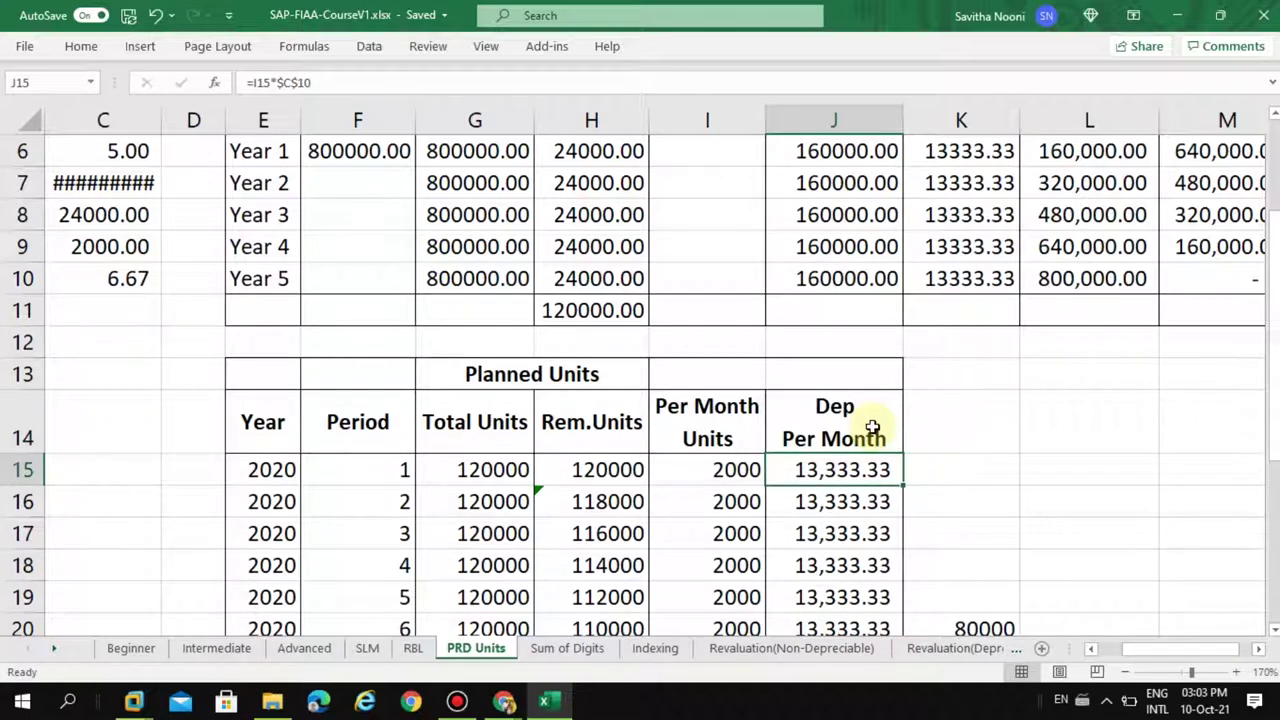
{"action": "scroll", "coordinate": [943, 394], "scroll_direction": "up", "scroll_amount": 2}
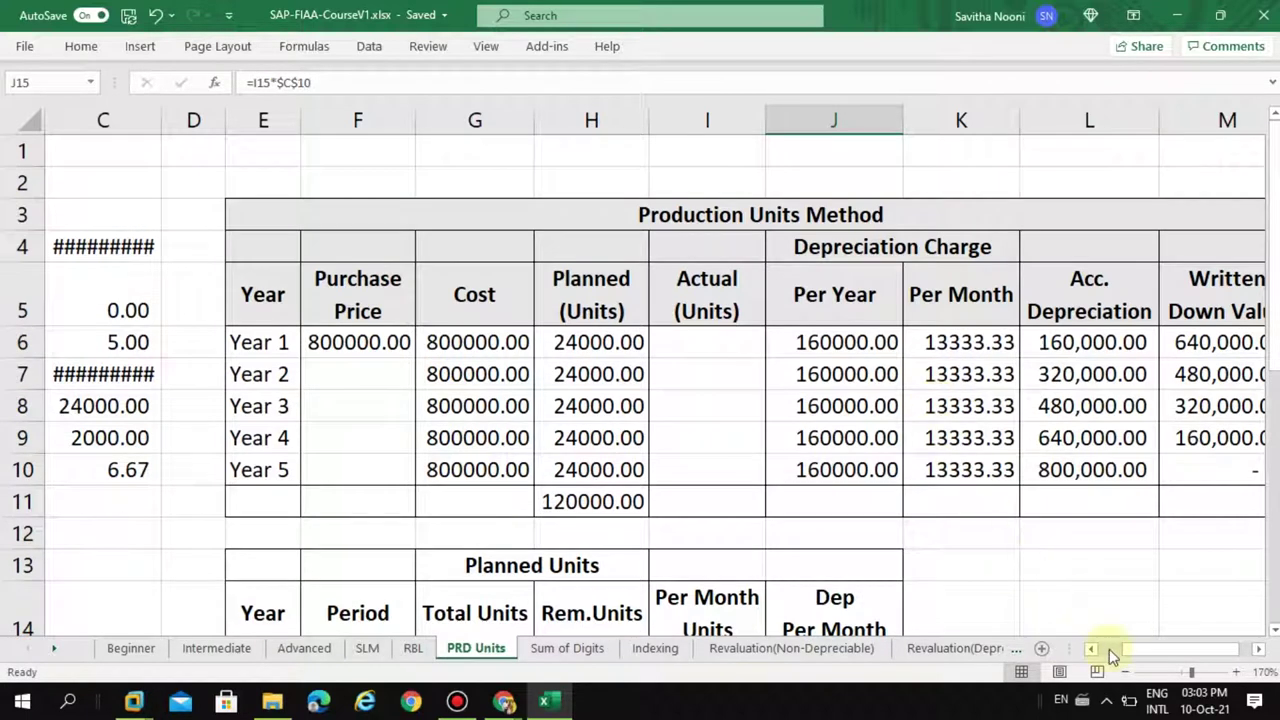
Autofit column C so the 800000.00 and 120000.00 values display instead of hashes
{"action": "left_click_drag", "start_coordinate": [1136, 649], "coordinate": [1122, 650]}
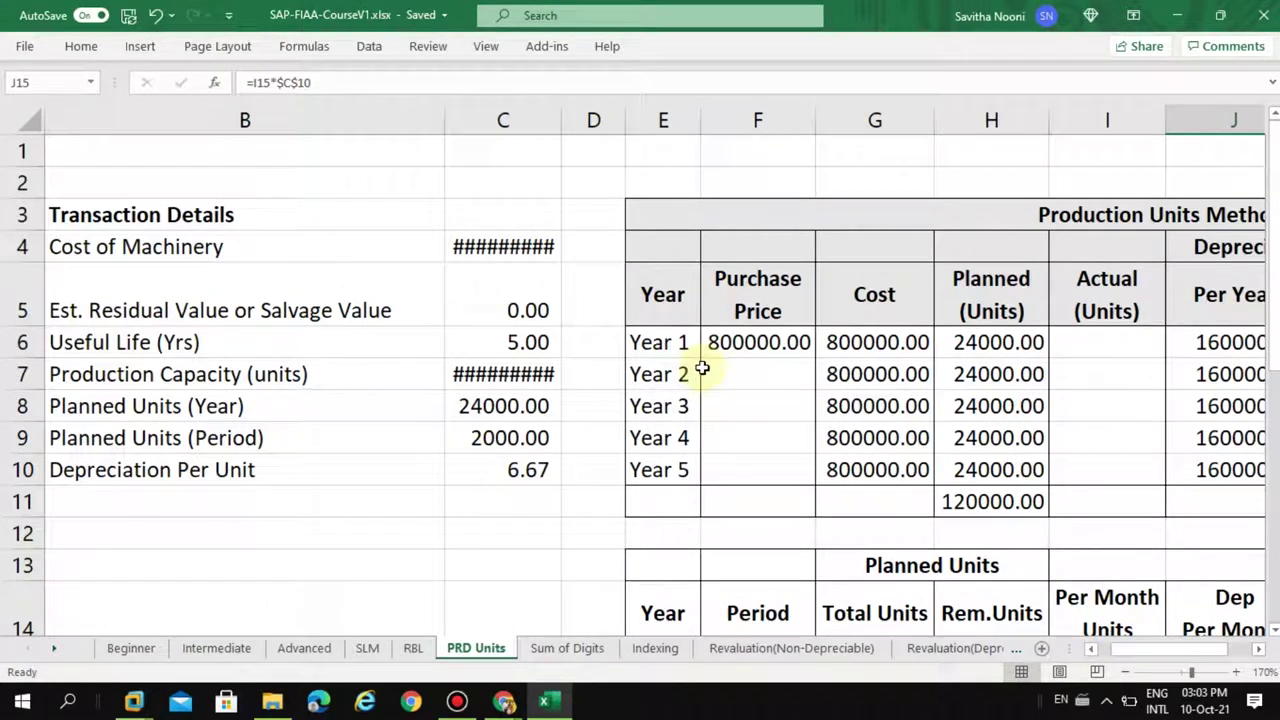
{"action": "double_click", "coordinate": [563, 118]}
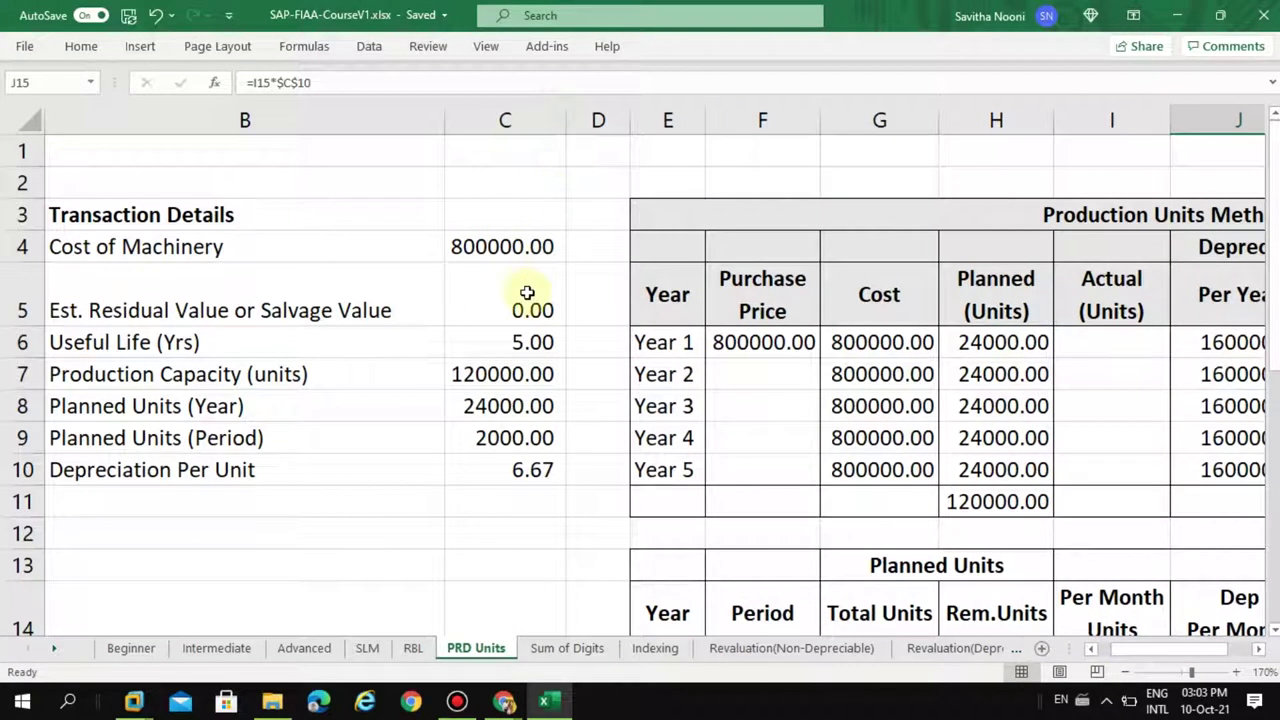
{"action": "mouse_move", "coordinate": [1136, 648]}
{"action": "left_mouse_down"}
{"action": "mouse_move", "coordinate": [1160, 670]}
{"action": "mouse_move", "coordinate": [1155, 657]}
{"action": "left_mouse_up"}
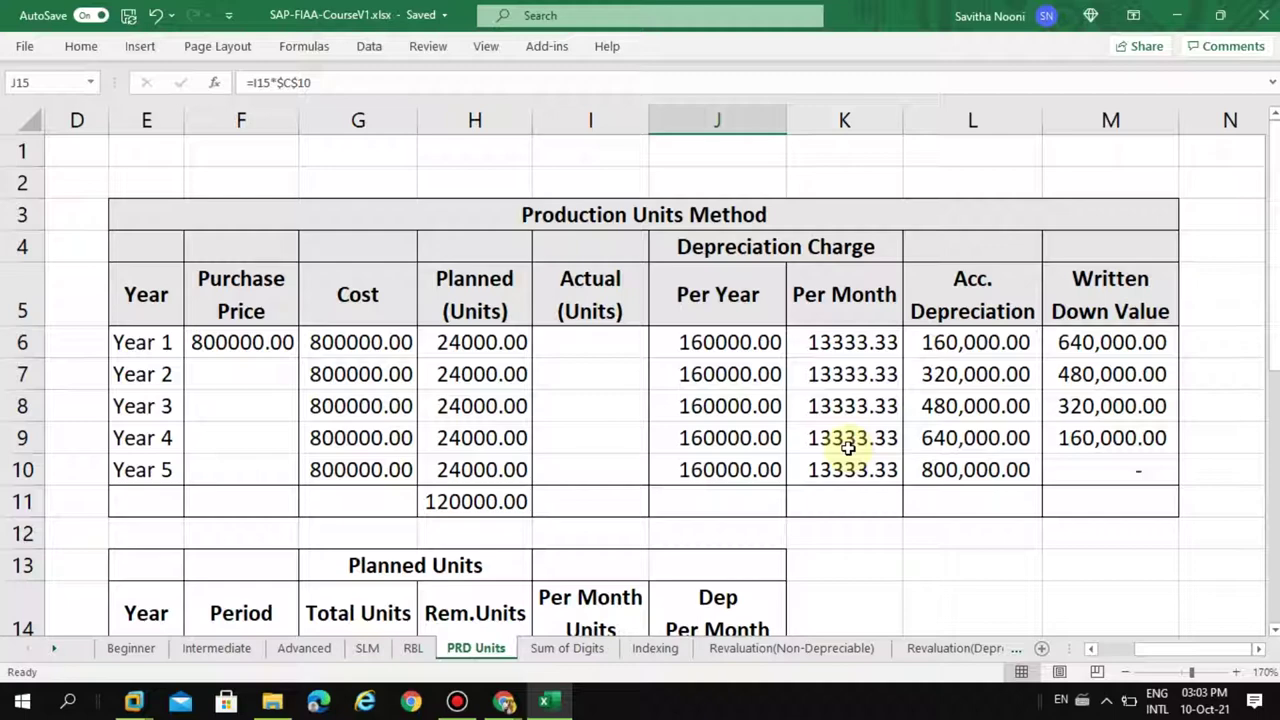
{"action": "left_click_drag", "start_coordinate": [1186, 648], "coordinate": [1145, 650]}
Review the Transaction Details inputs and the depreciation table through the Written Down Value column
{"action": "left_click_drag", "start_coordinate": [150, 247], "coordinate": [549, 471]}
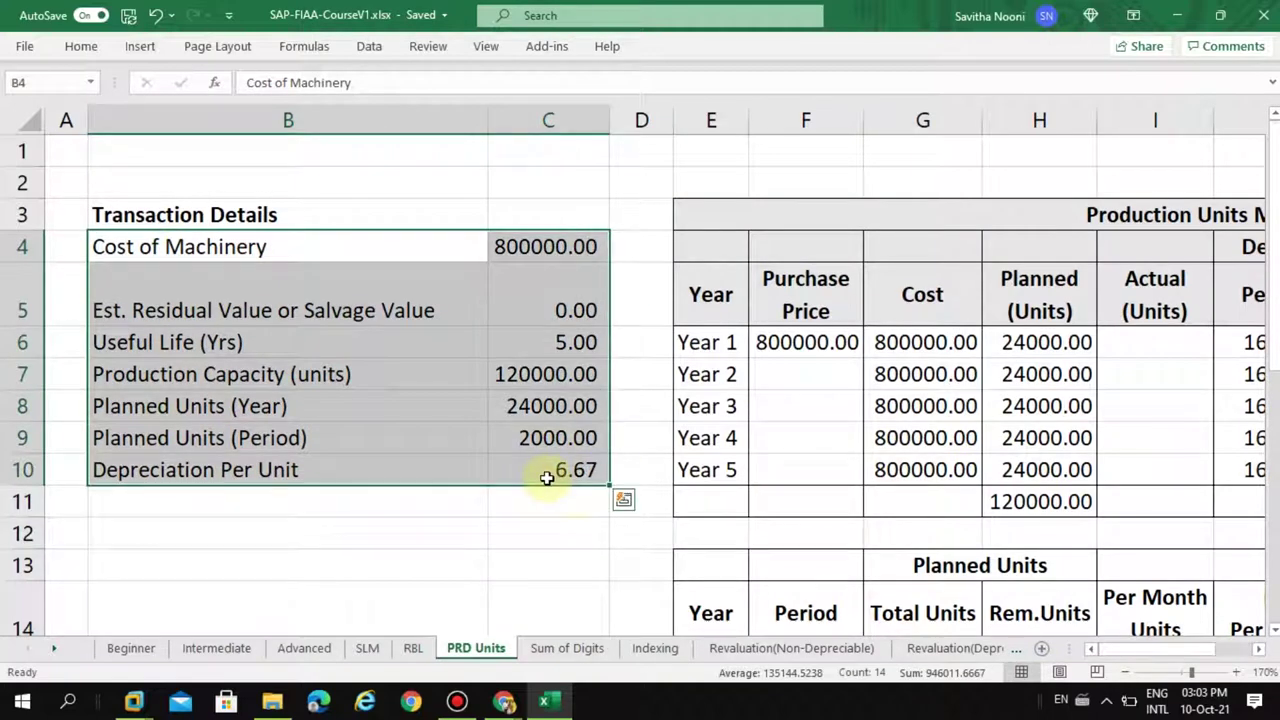
{"action": "left_click", "coordinate": [972, 449]}
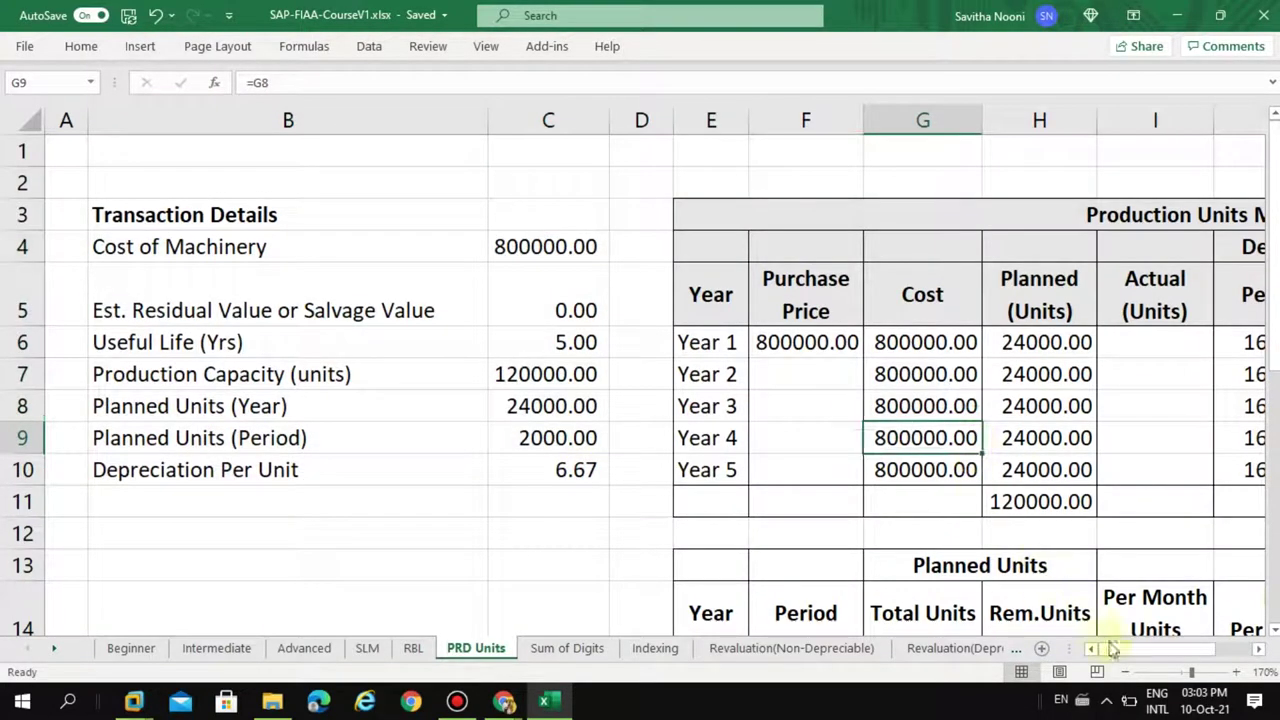
{"action": "left_click", "coordinate": [1258, 650]}
{"action": "left_click", "coordinate": [1258, 655]}
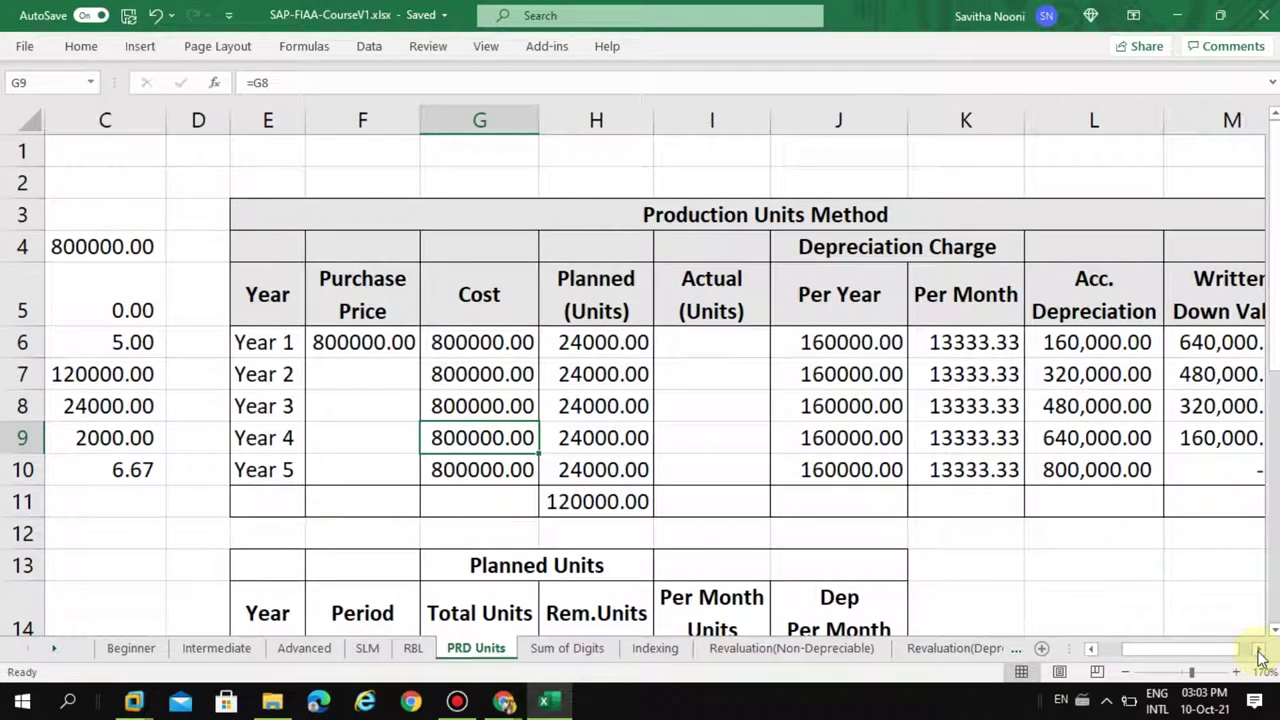
{"action": "left_click", "coordinate": [1258, 652]}
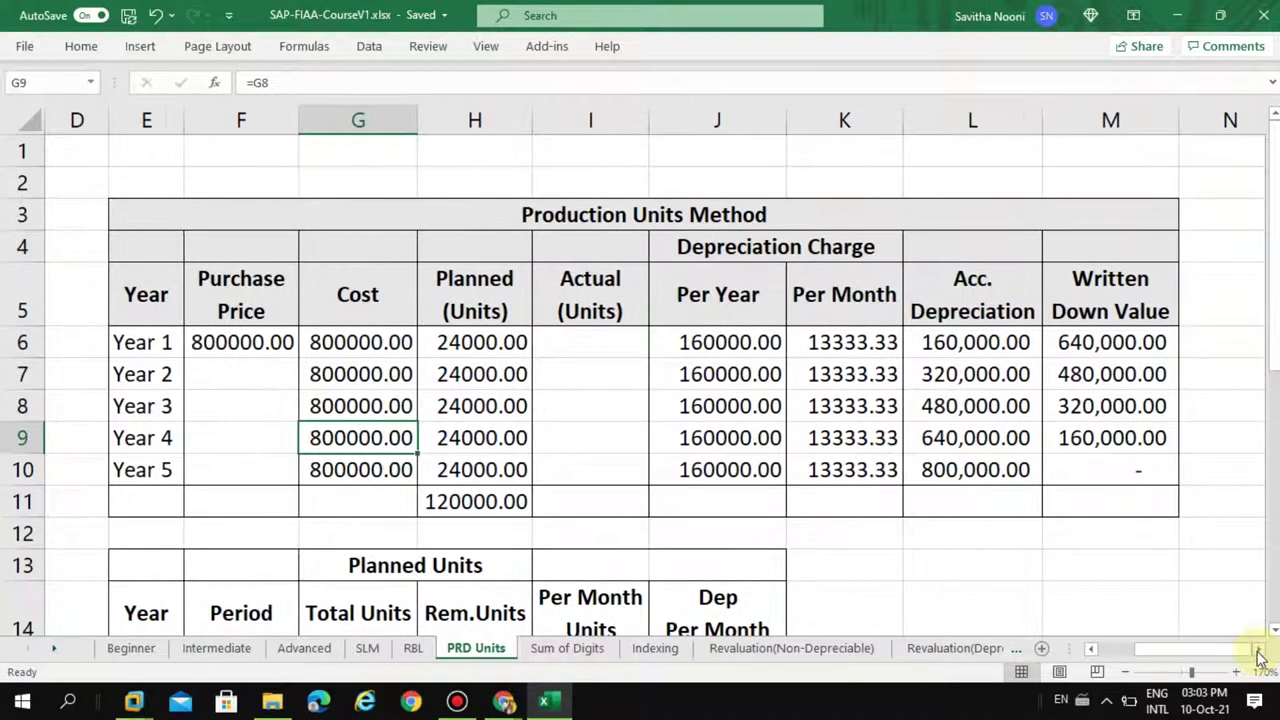
Start a formula in the Year 1 Actual (Units) cell, then cancel it
{"action": "left_click_drag", "start_coordinate": [590, 285], "coordinate": [589, 434]}
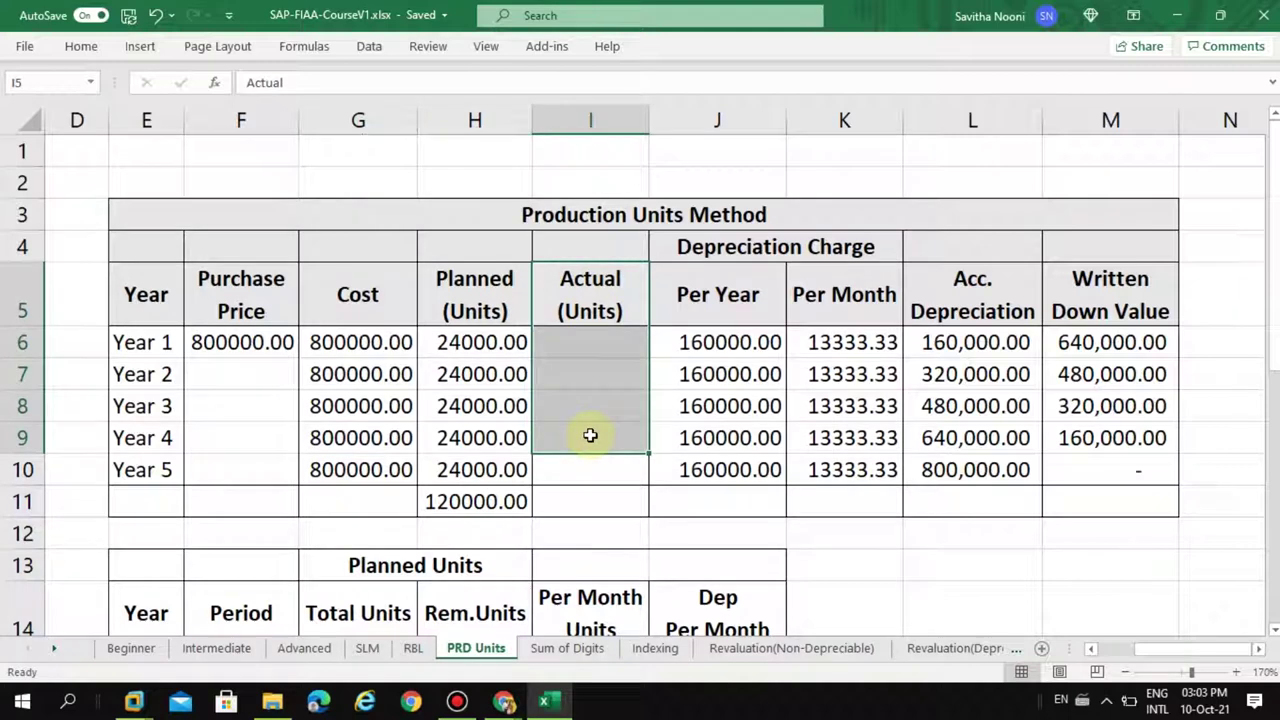
{"action": "left_click", "coordinate": [566, 345]}
{"action": "type", "text": "="}
{"action": "left_click", "coordinate": [491, 340]}
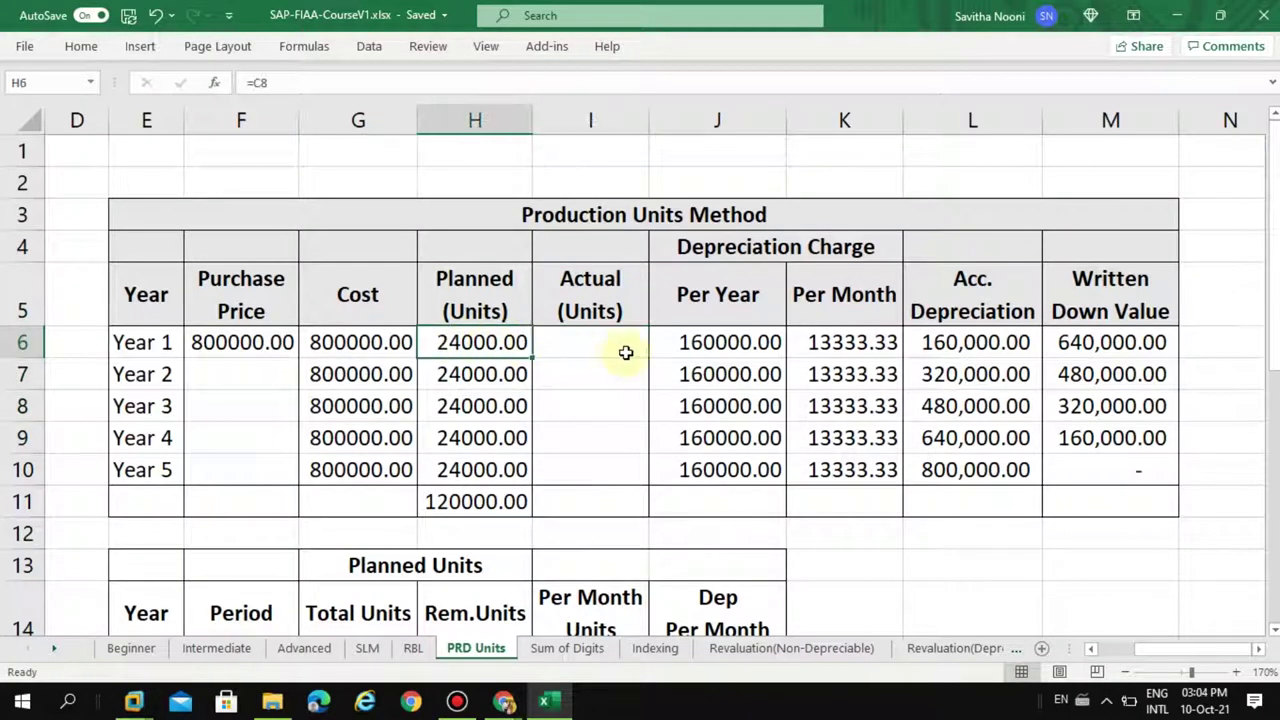
{"action": "key", "text": "Escape"}
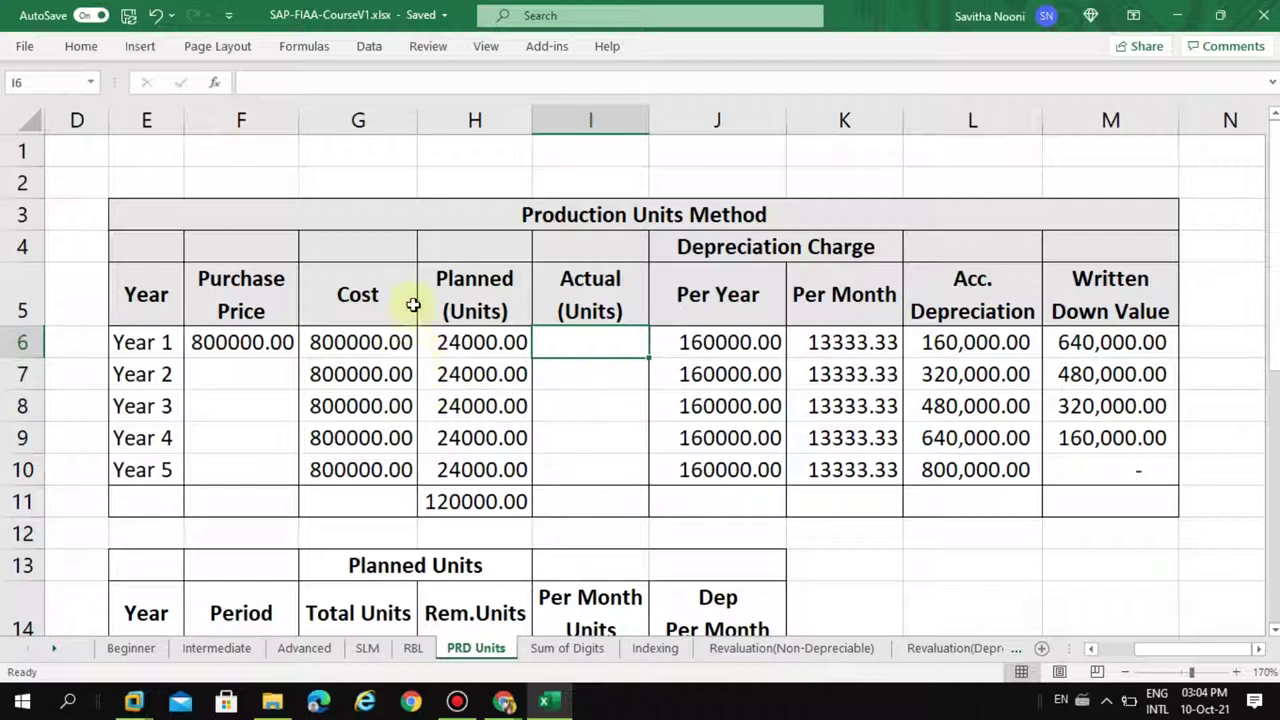
{"action": "scroll", "coordinate": [566, 403], "scroll_direction": "down", "scroll_amount": 2}
{"action": "left_click_drag", "start_coordinate": [723, 437], "coordinate": [723, 528]}
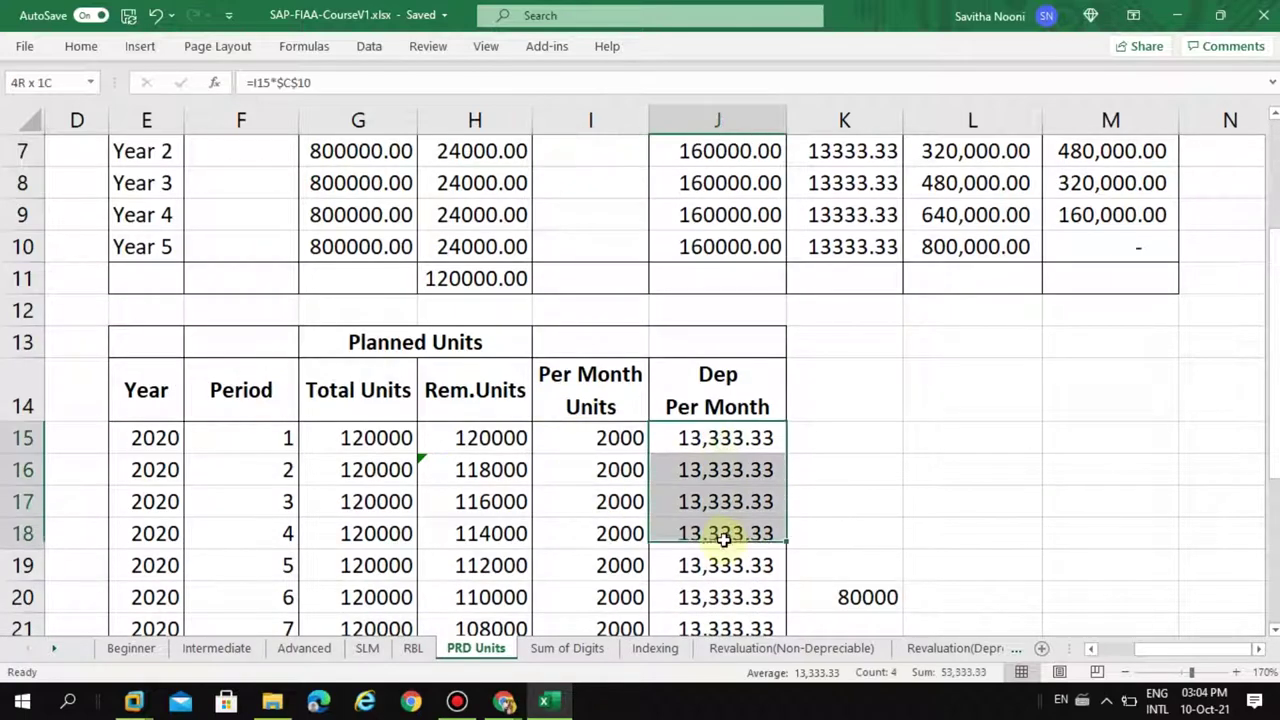
{"action": "scroll", "coordinate": [935, 438], "scroll_direction": "up", "scroll_amount": 2}
{"action": "left_click", "coordinate": [943, 340]}
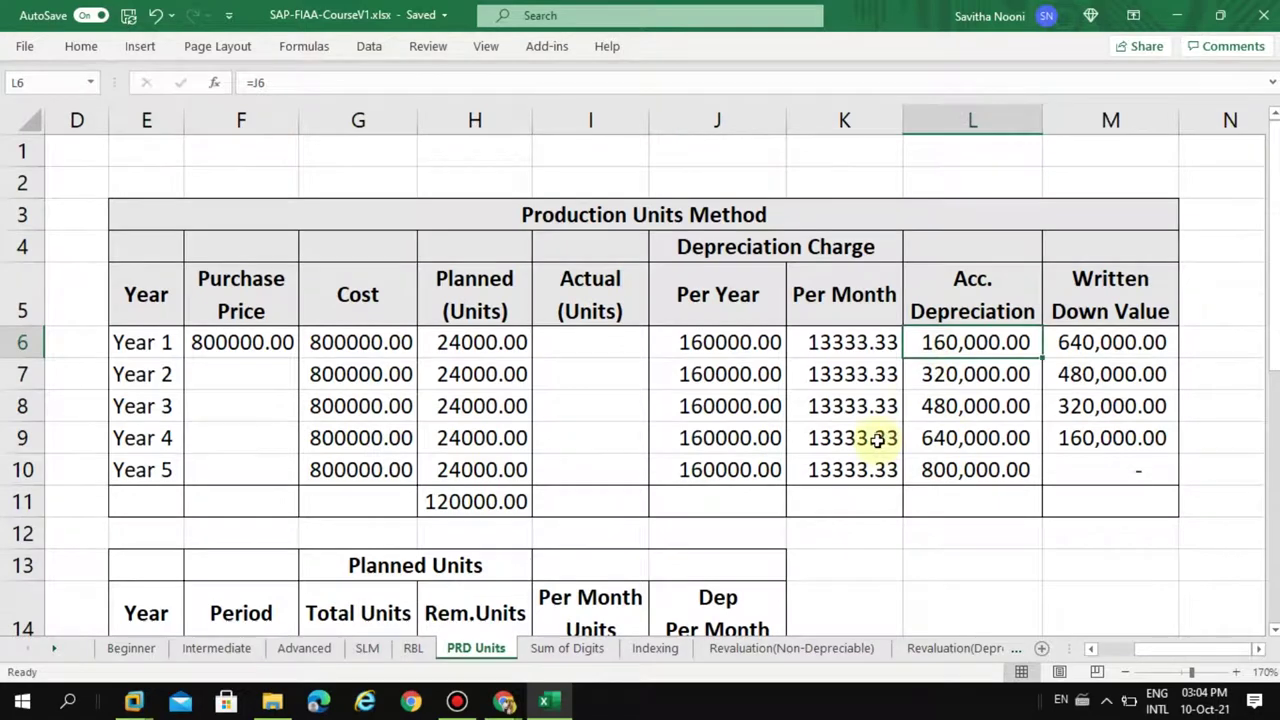
{"action": "scroll", "coordinate": [865, 437], "scroll_direction": "down", "scroll_amount": 2}
{"action": "left_click", "coordinate": [586, 406]}
{"action": "left_click_drag", "start_coordinate": [352, 406], "coordinate": [508, 597]}
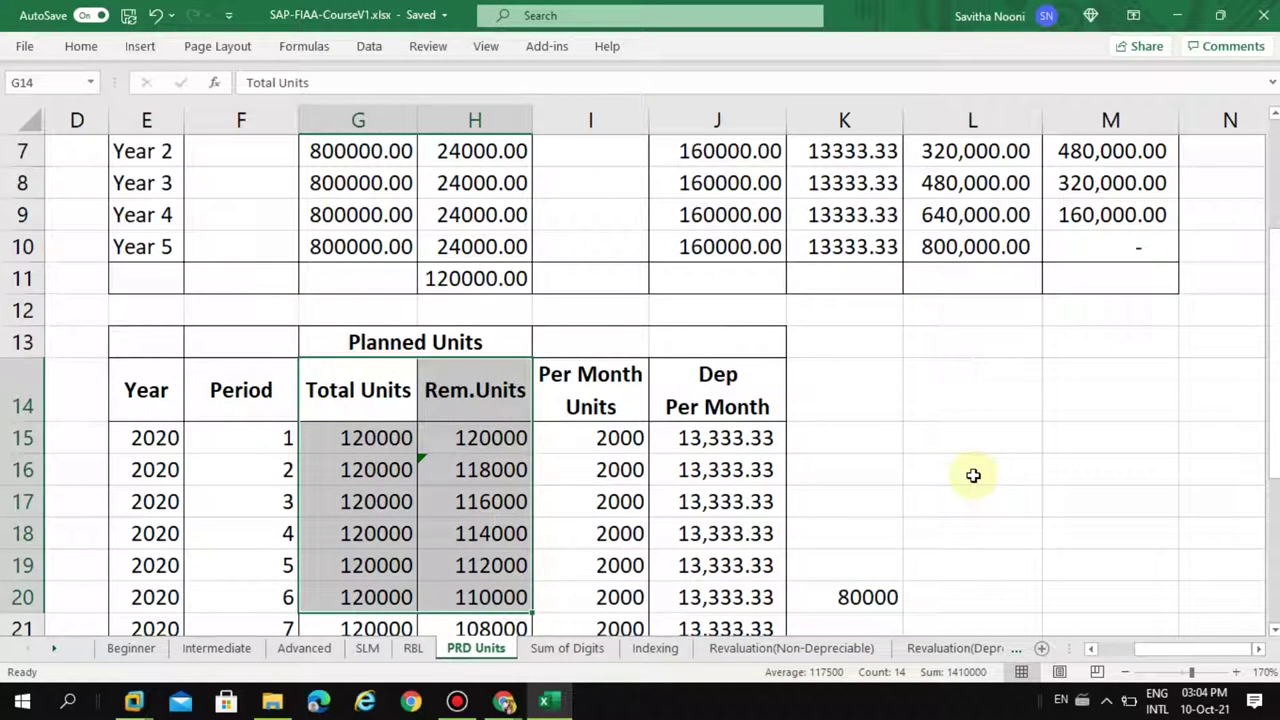
{"action": "scroll", "coordinate": [973, 470], "scroll_direction": "up", "scroll_amount": 1}
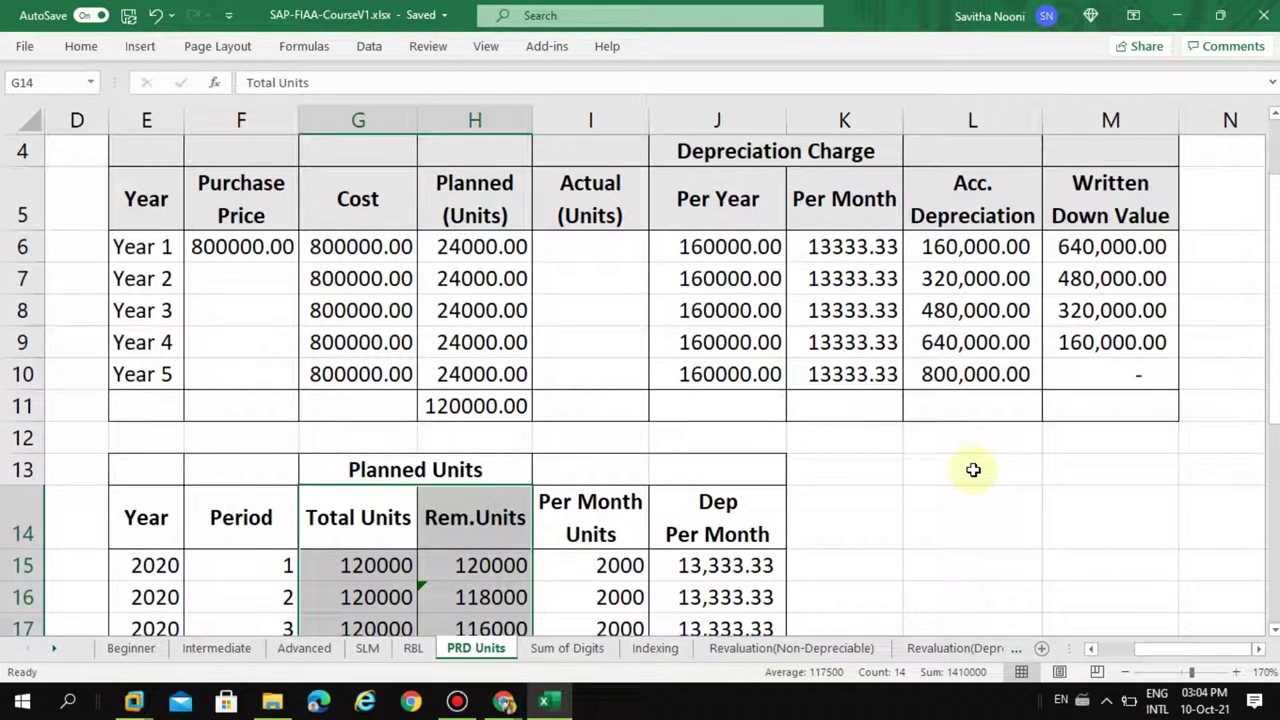
{"action": "mouse_move", "coordinate": [1169, 651]}
{"action": "left_mouse_down"}
{"action": "mouse_move", "coordinate": [1138, 655]}
{"action": "mouse_move", "coordinate": [1157, 657]}
{"action": "left_mouse_up"}
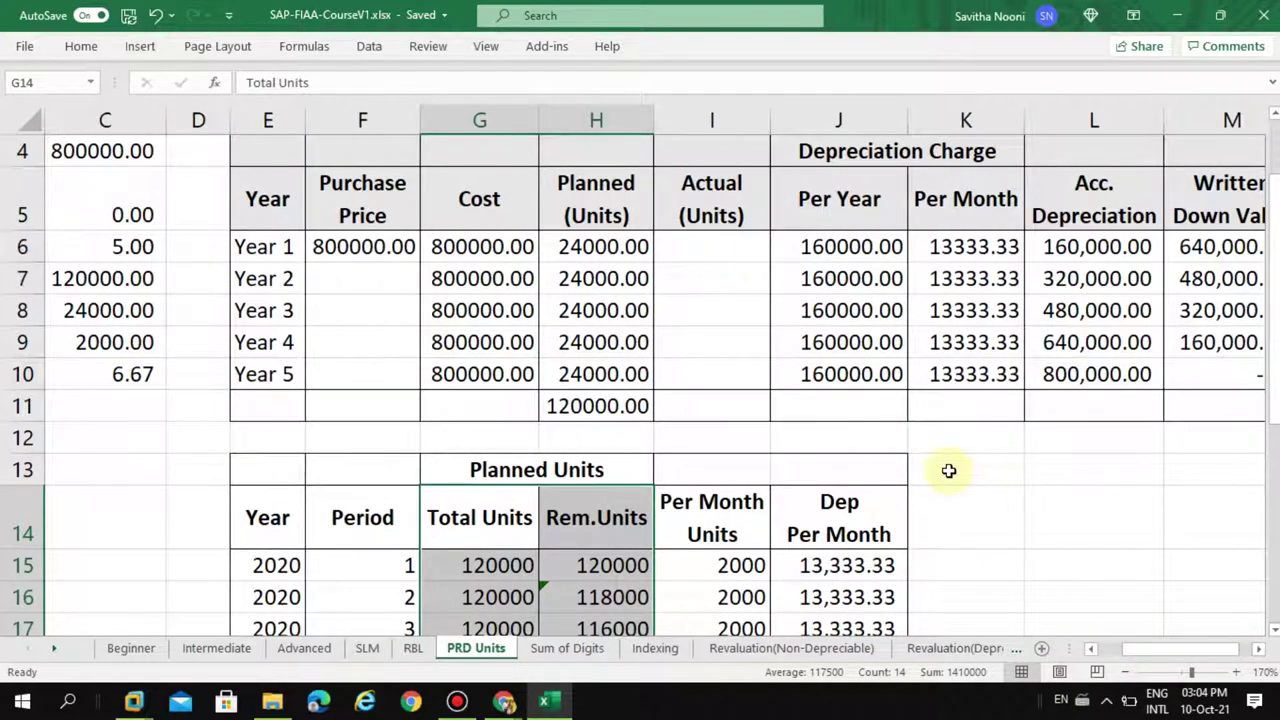
{"action": "scroll", "coordinate": [948, 471], "scroll_direction": "up", "scroll_amount": 1}
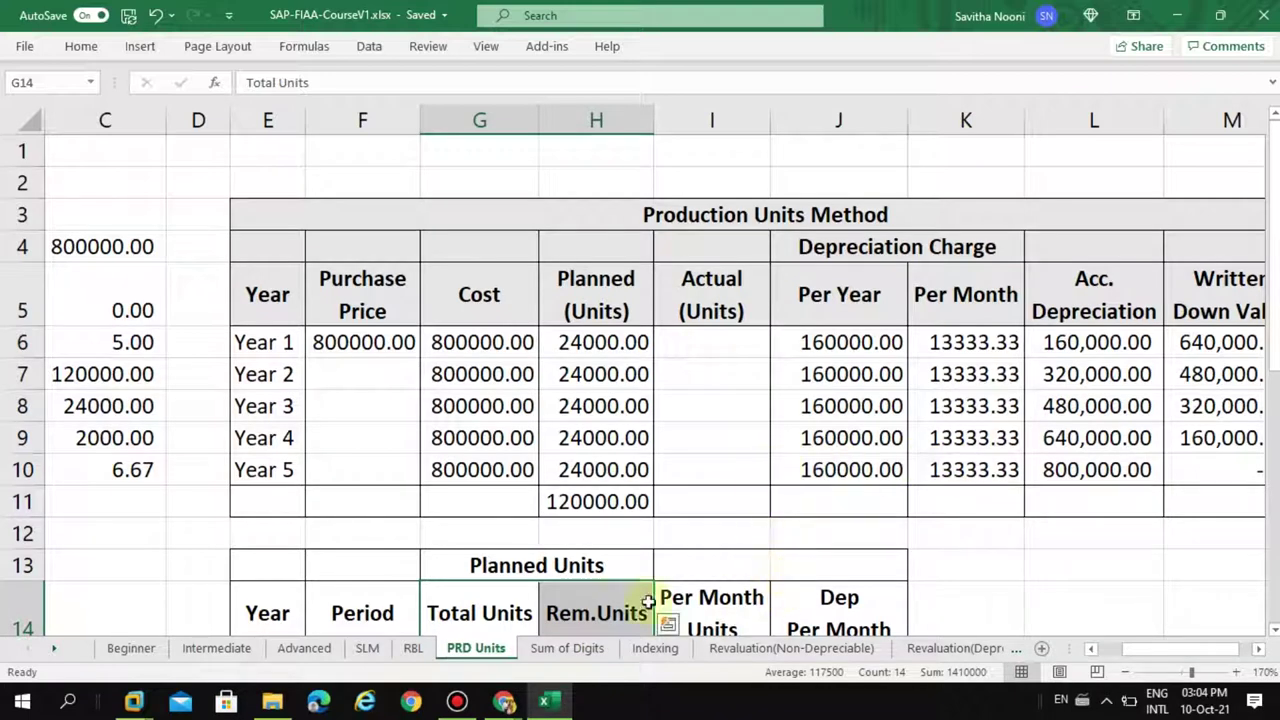
On the Intermediate sheet, highlight the Business Scenario and Configuration Settings in SAP topic rows
{"action": "left_click", "coordinate": [226, 653]}
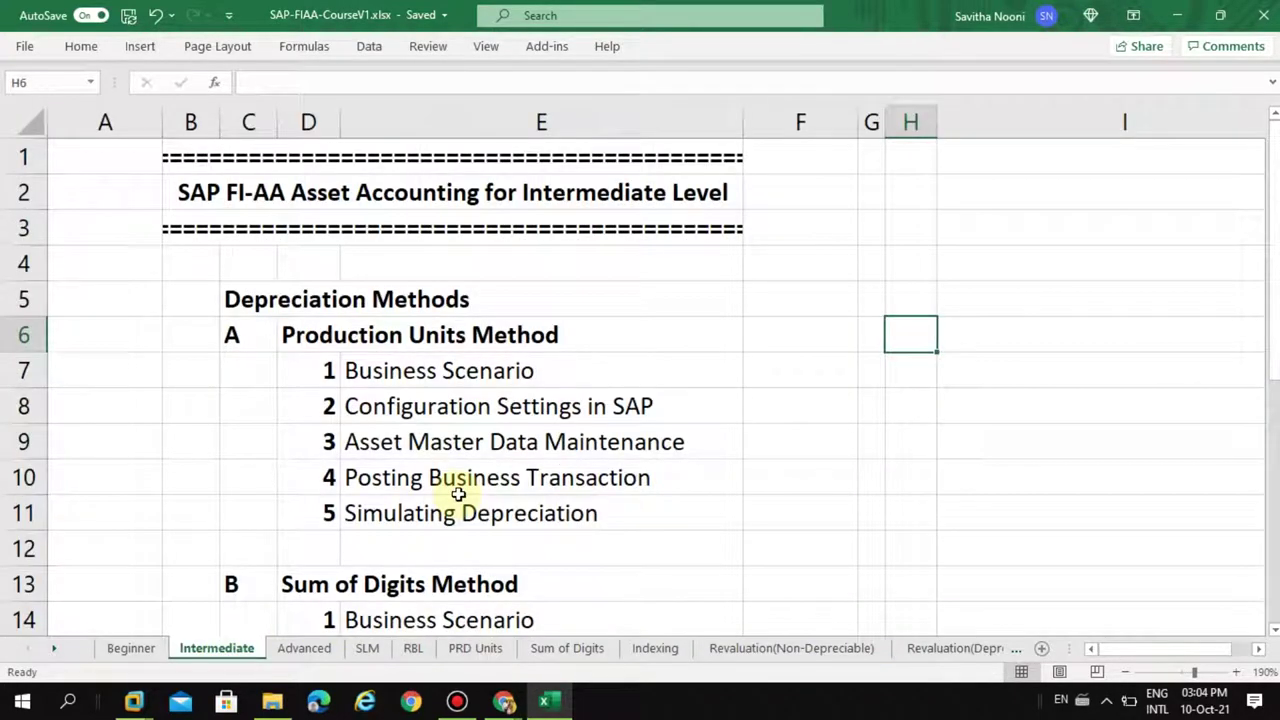
{"action": "scroll", "coordinate": [457, 449], "scroll_direction": "down", "scroll_amount": 1}
{"action": "left_click", "coordinate": [440, 264]}
{"action": "left_click_drag", "start_coordinate": [309, 266], "coordinate": [460, 264]}
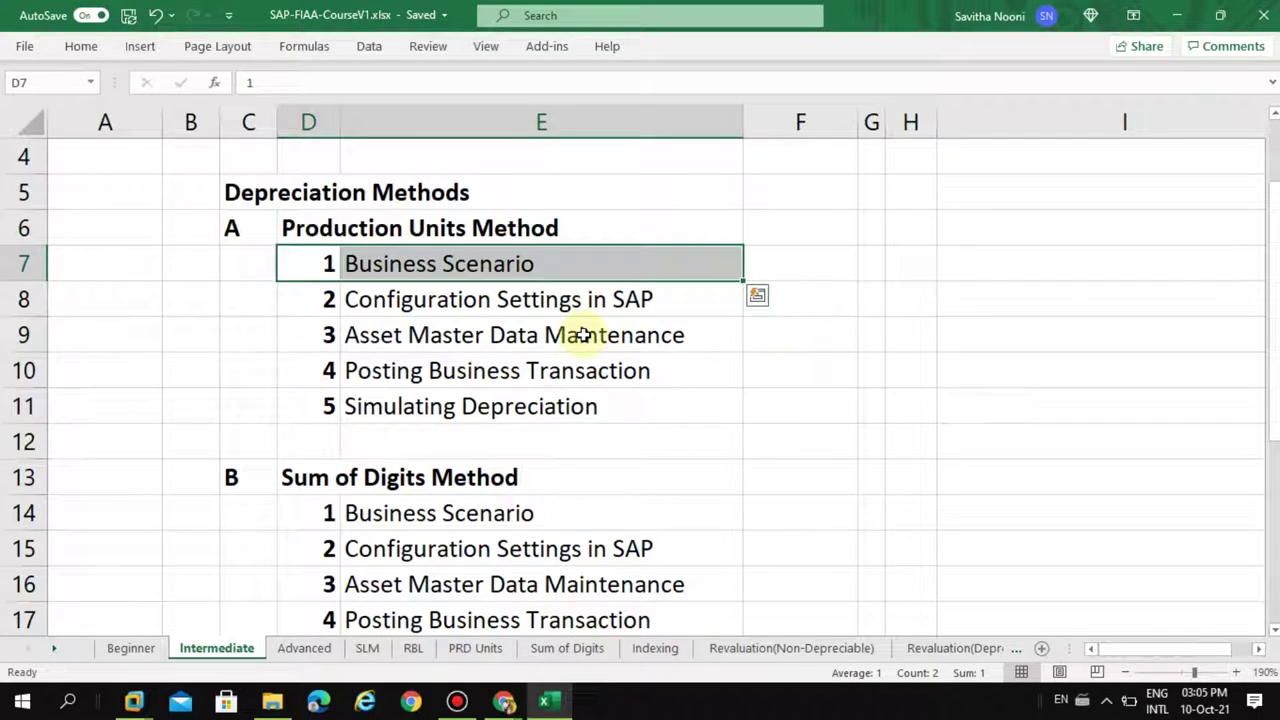
{"action": "left_click", "coordinate": [586, 335]}
{"action": "left_click_drag", "start_coordinate": [318, 300], "coordinate": [430, 302]}
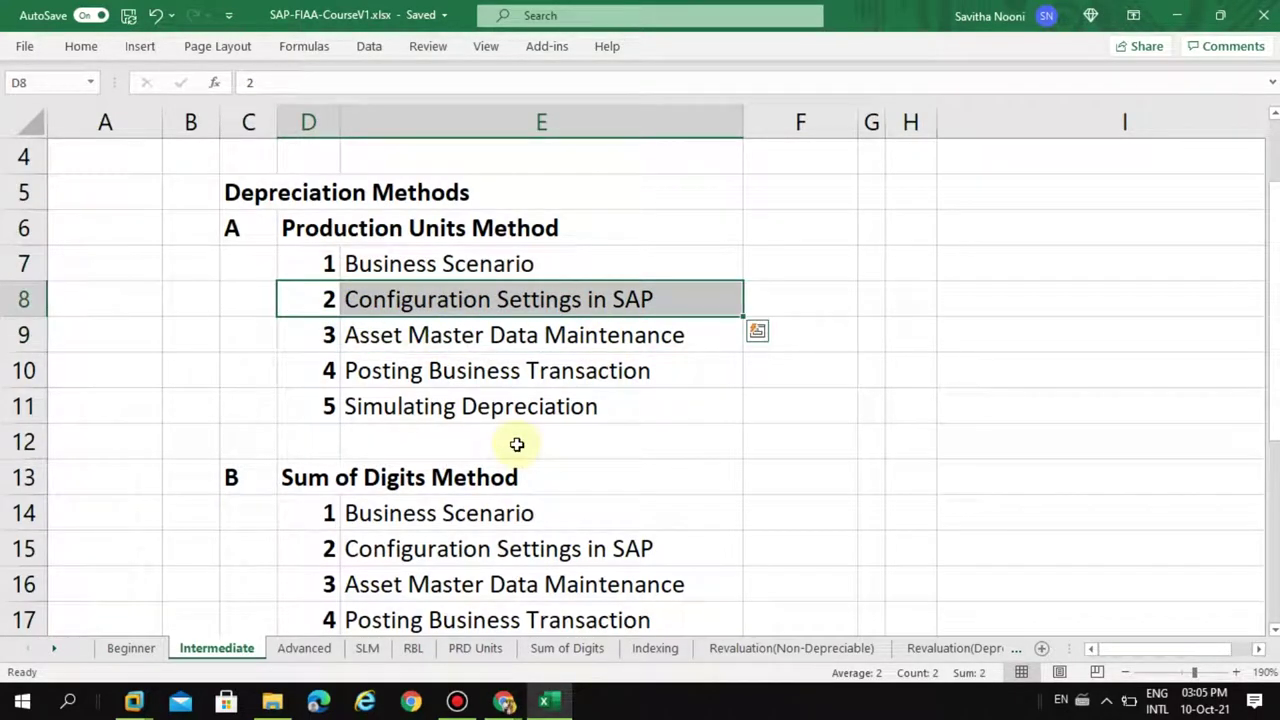